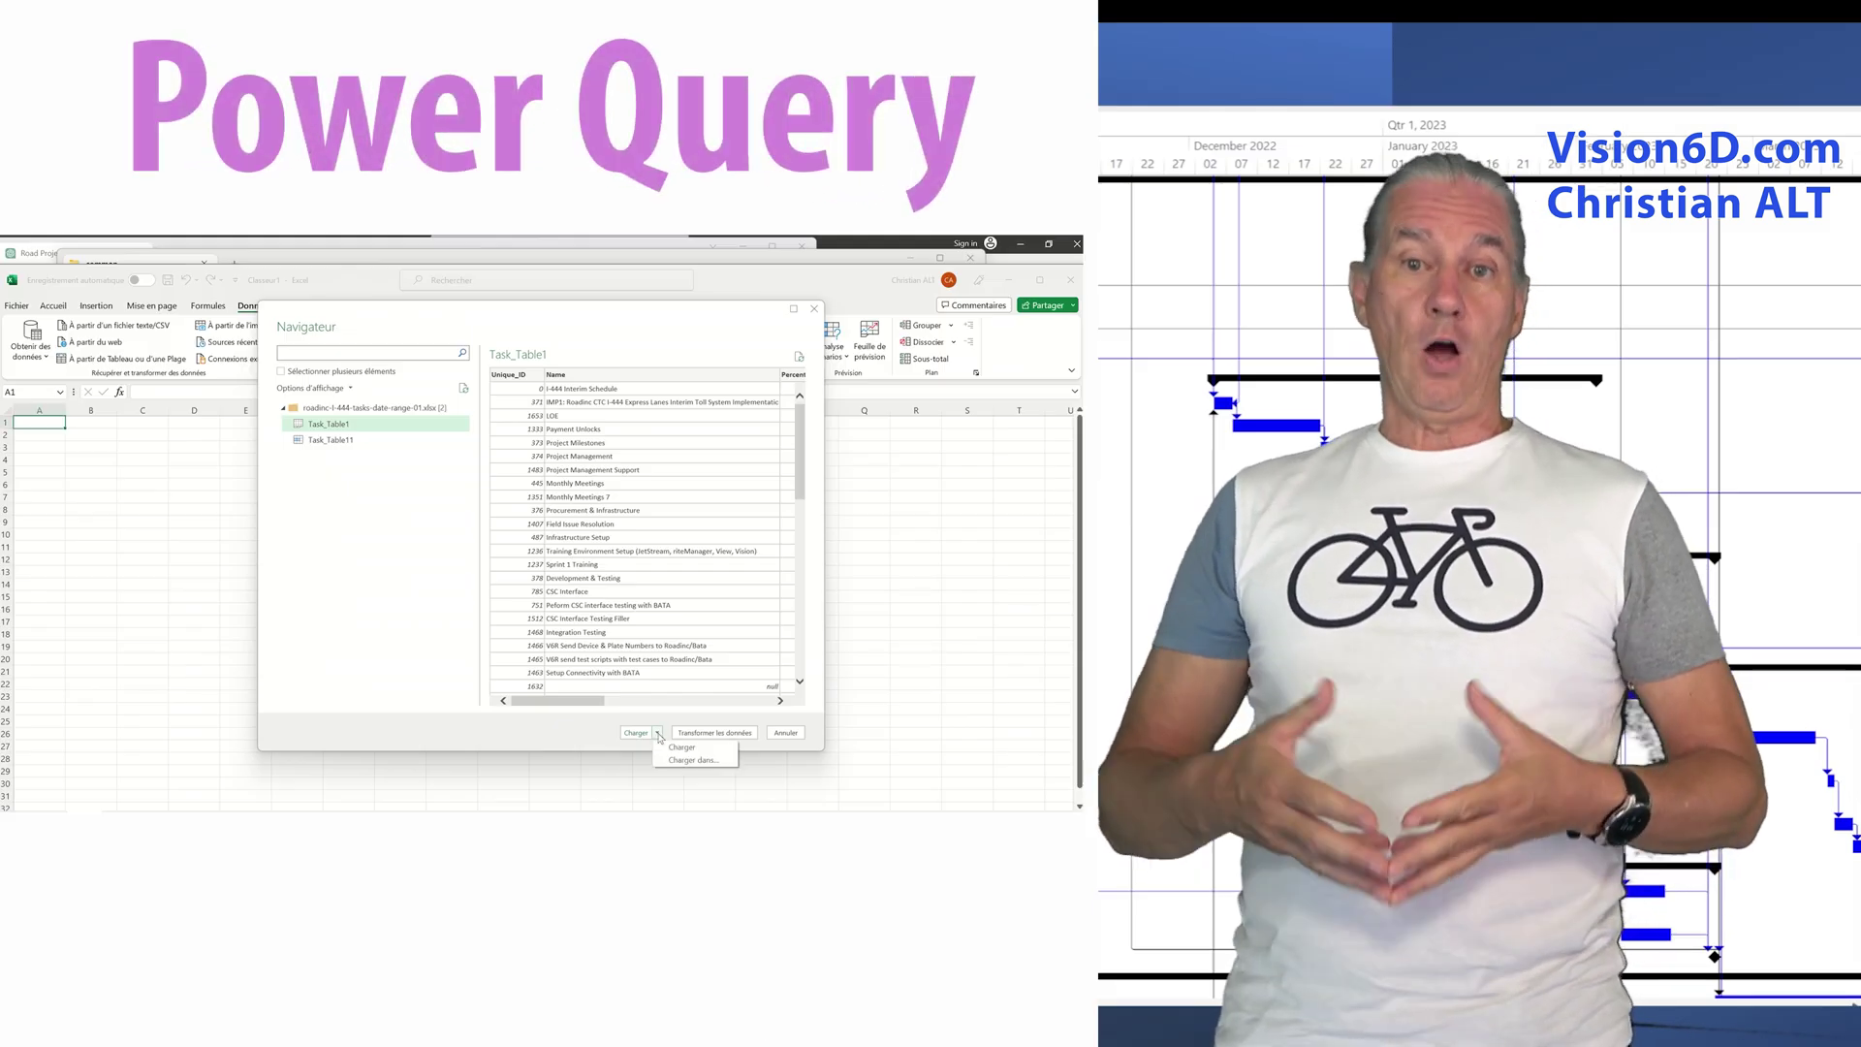
- Load Task_Table1 from the Power Query Navigator into the Excel worksheet
click(690, 748)
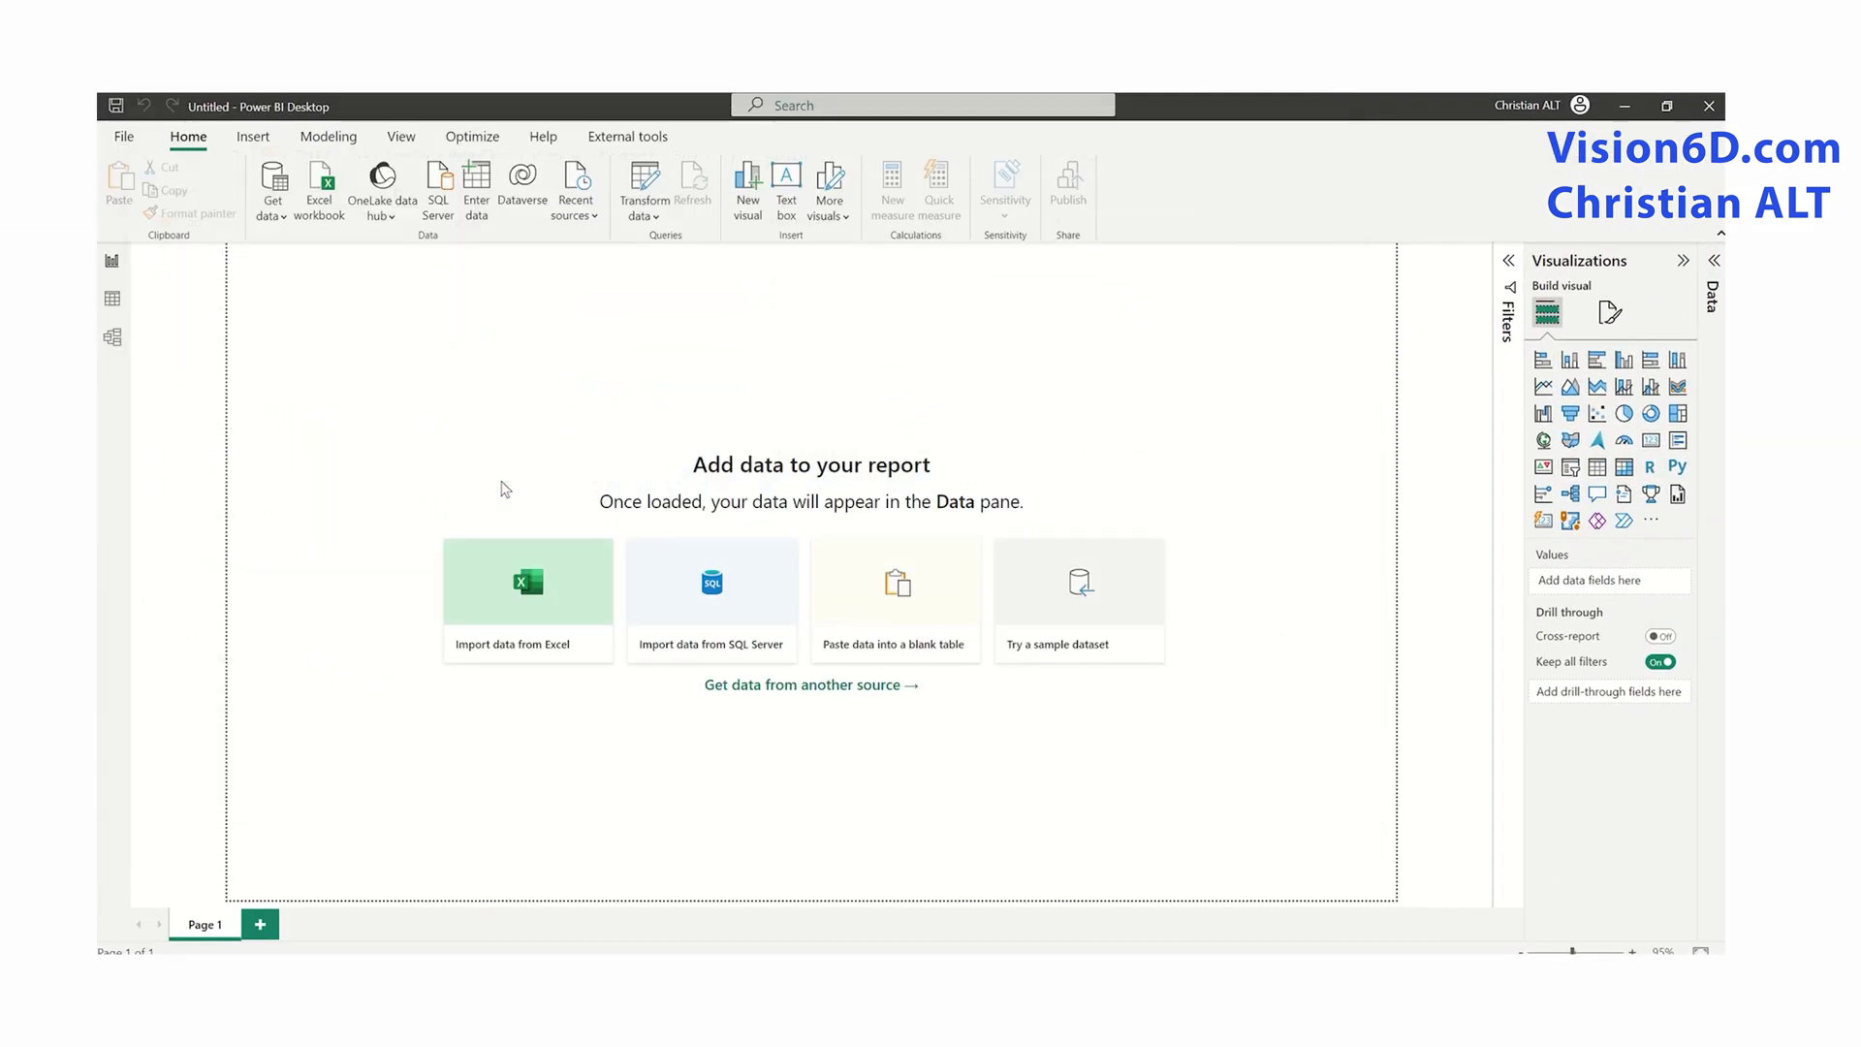
- Load Task_Table1 into the Power BI report and display it in Table view
click(572, 349)
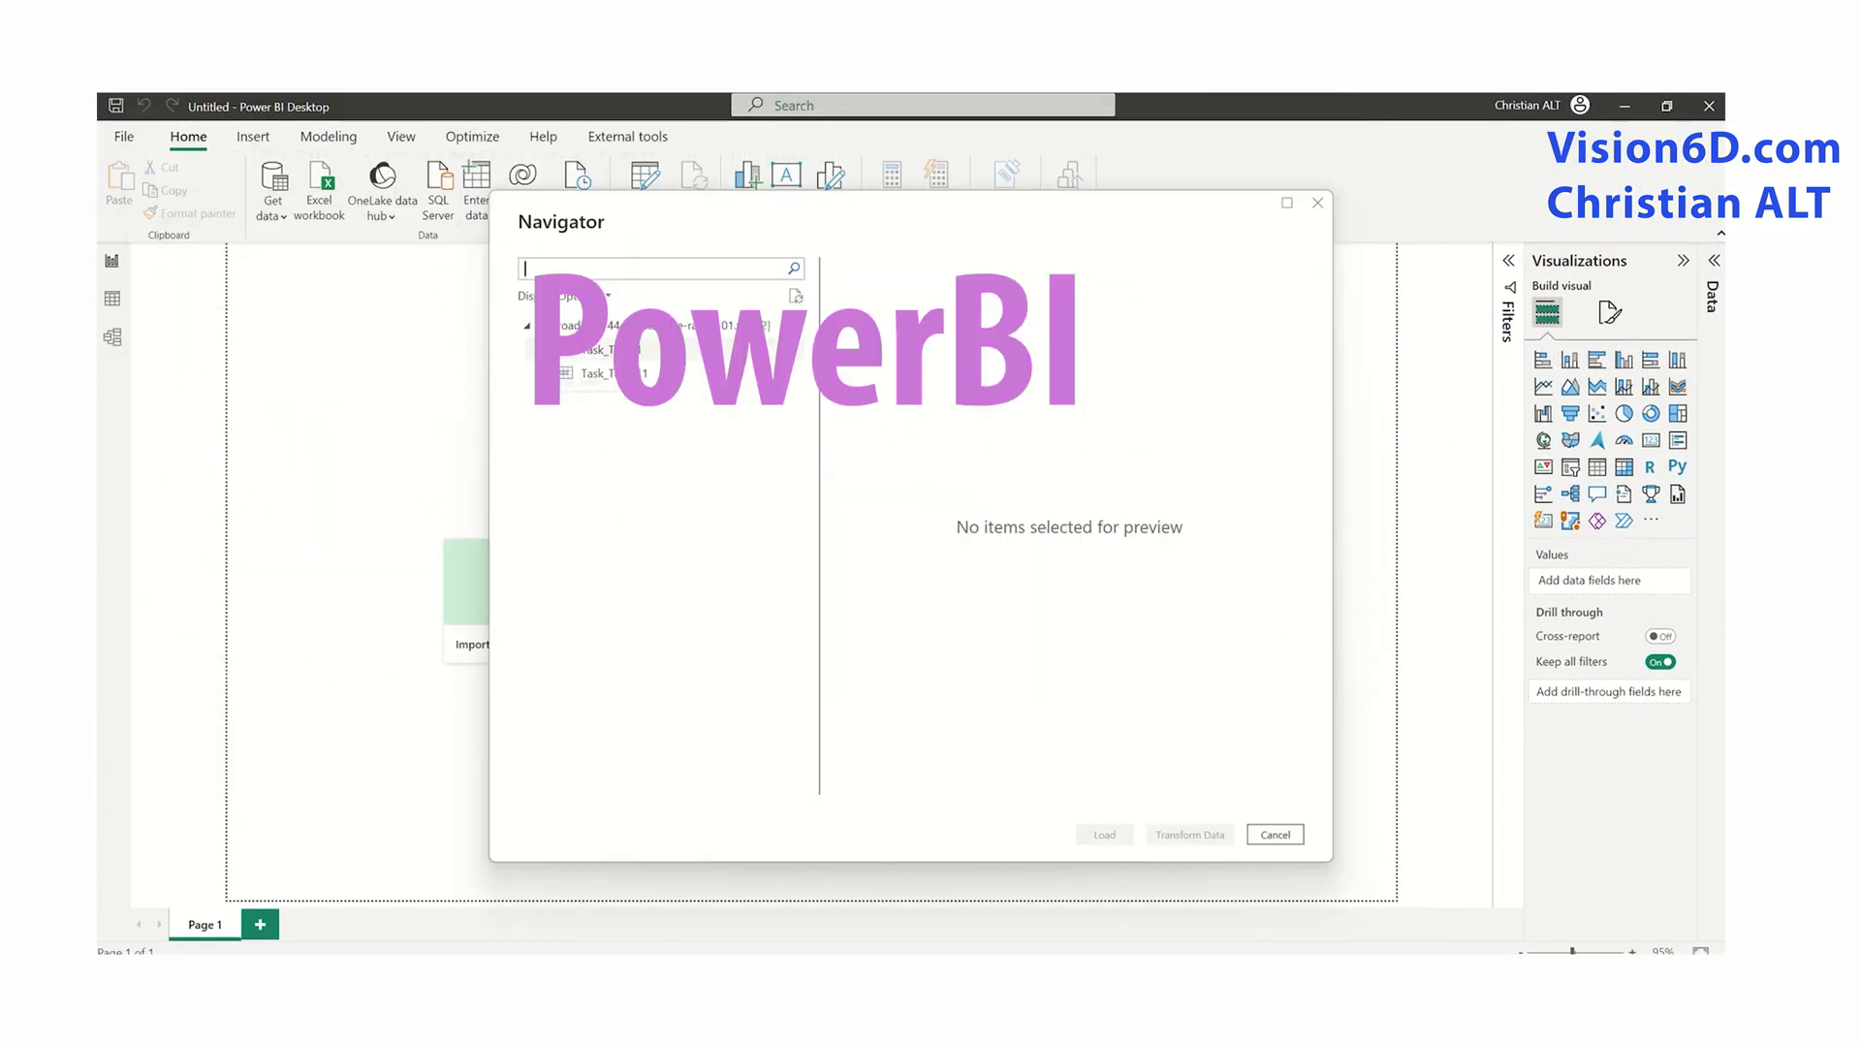
click(1105, 836)
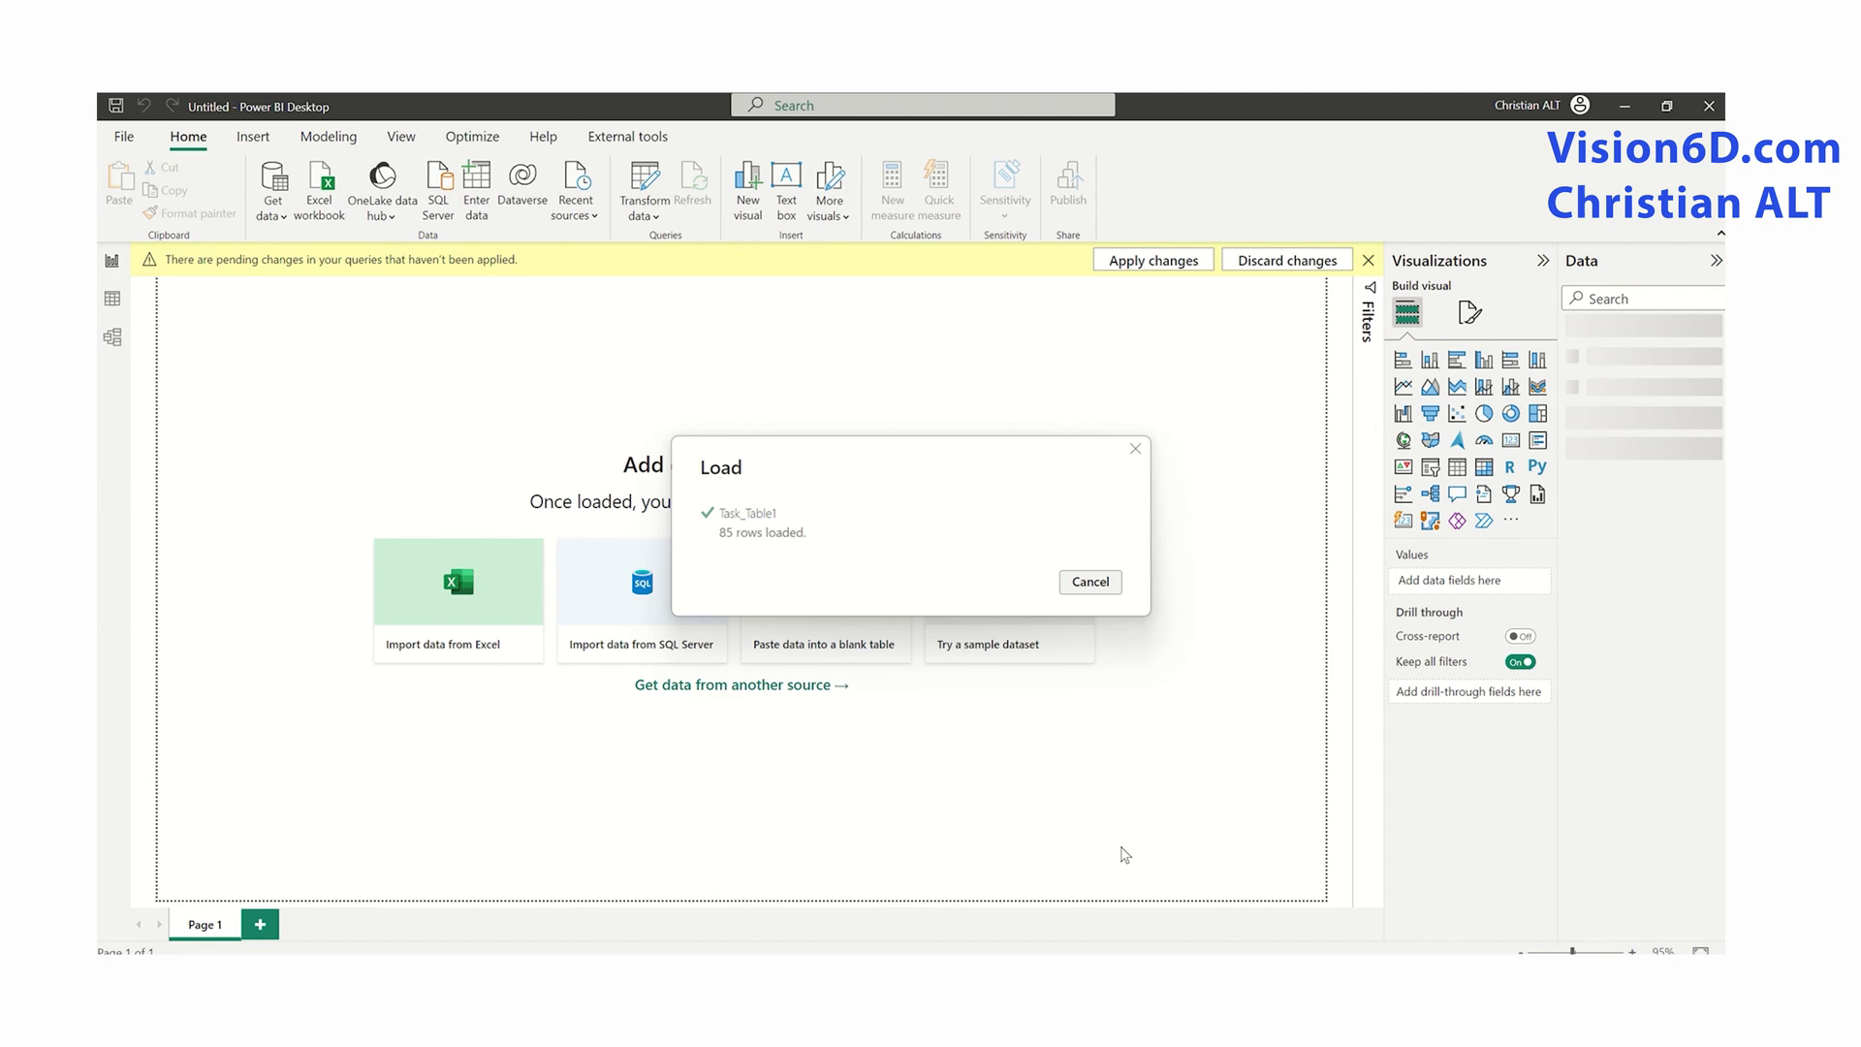
click(112, 299)
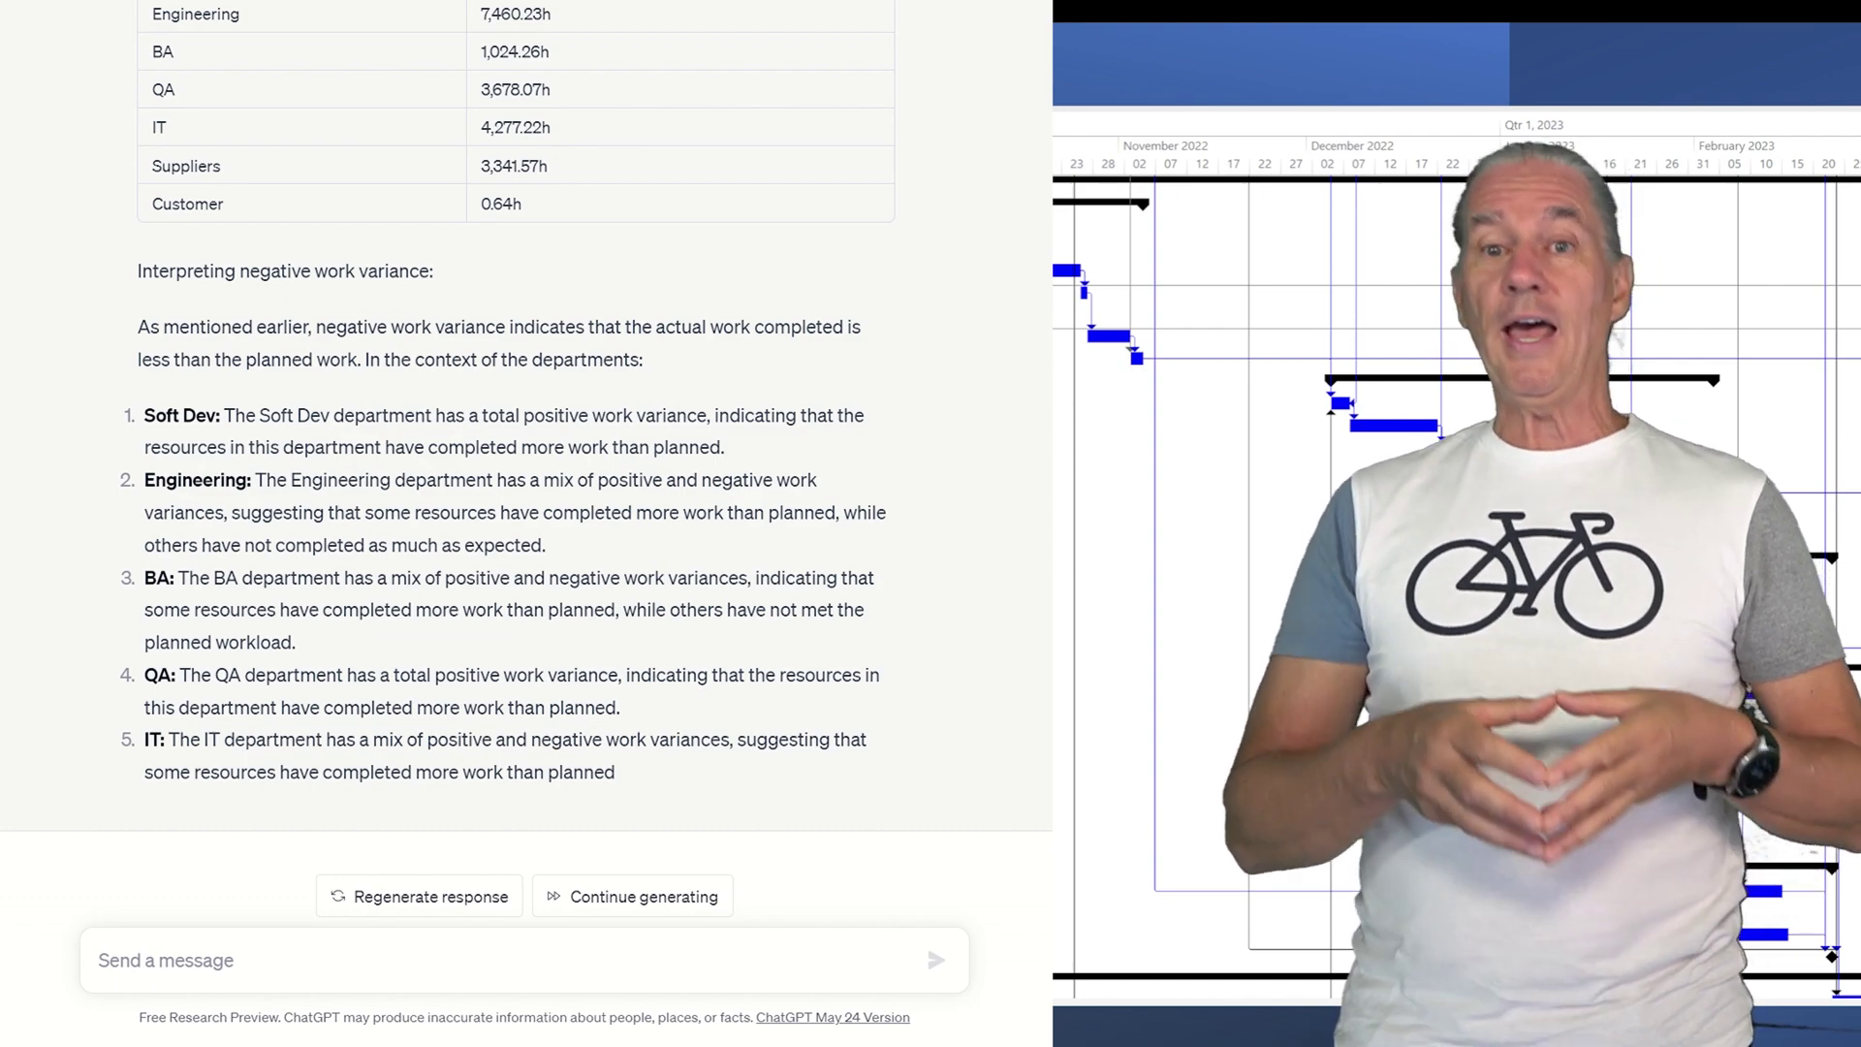
- Scroll back through ChatGPT's per-department work totals and its negative work variance explanation
scroll(1048, 590, up, 1)
scroll(1049, 589, up, 1)
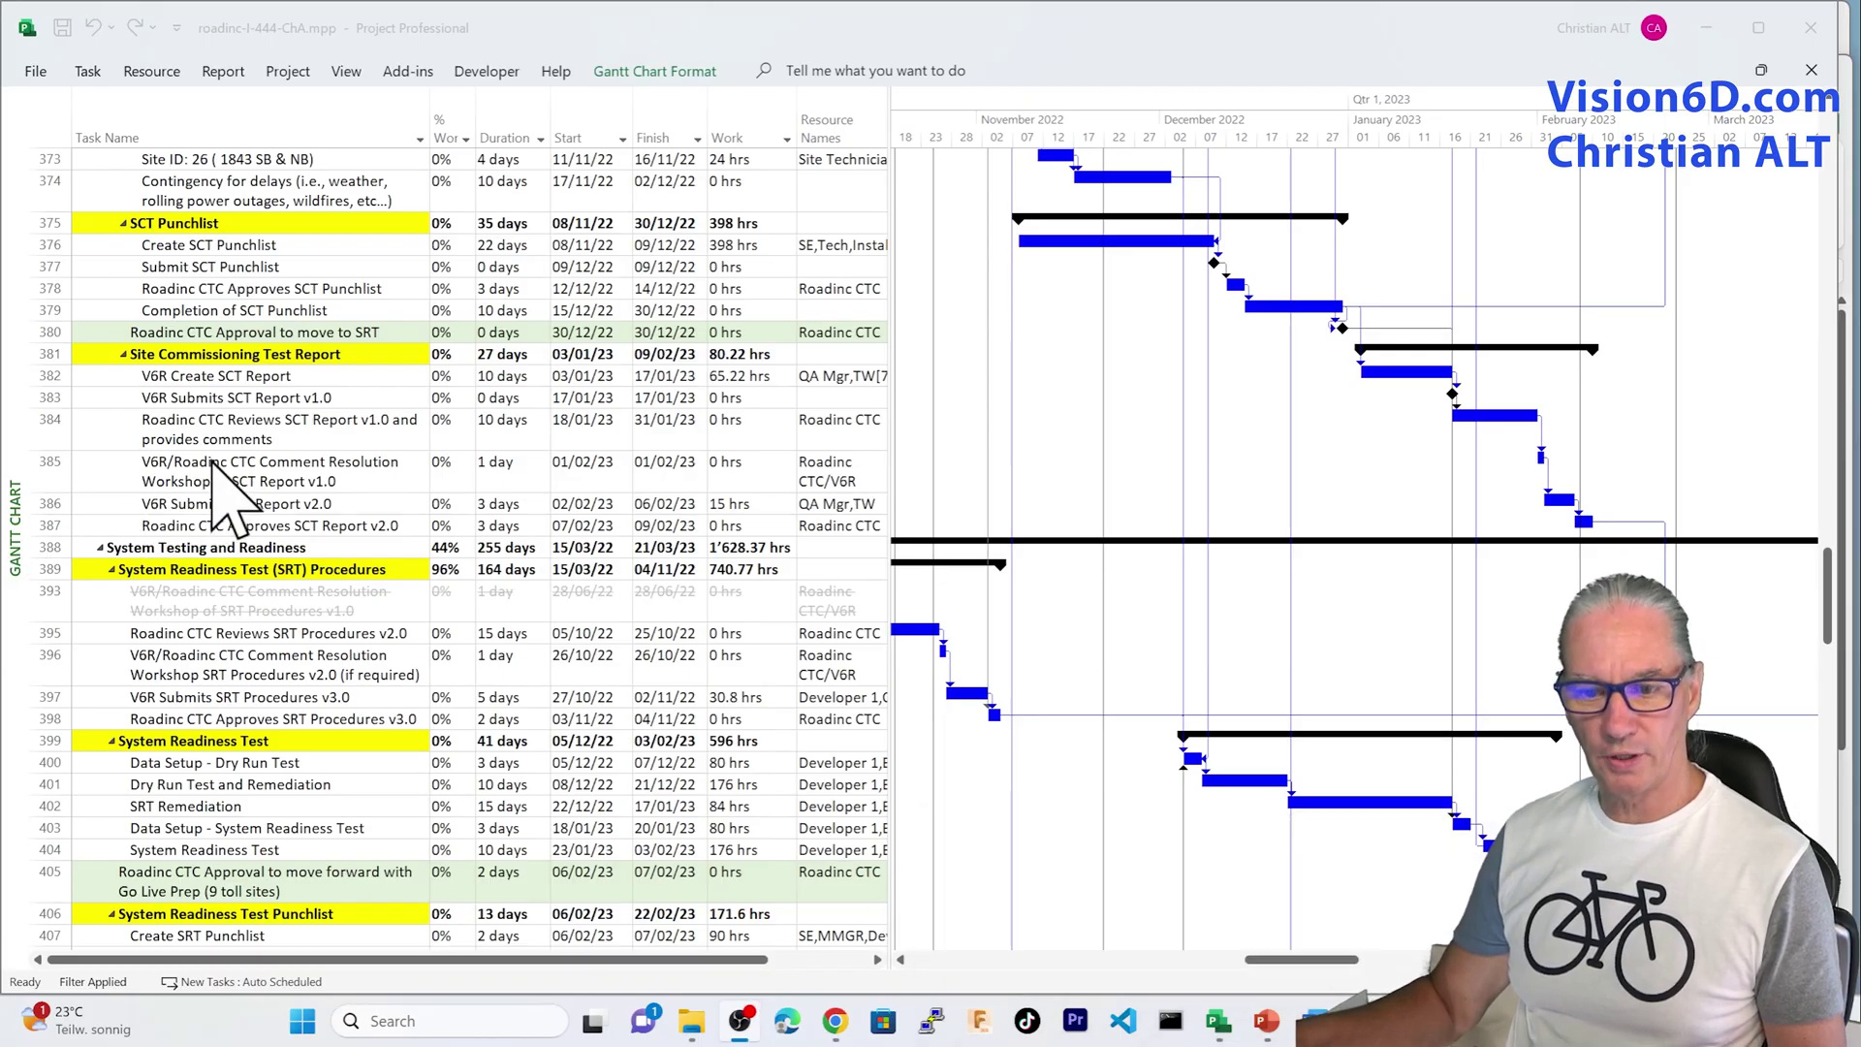
- Export the project with Save Project as File as a Microsoft Excel Workbook
click(37, 74)
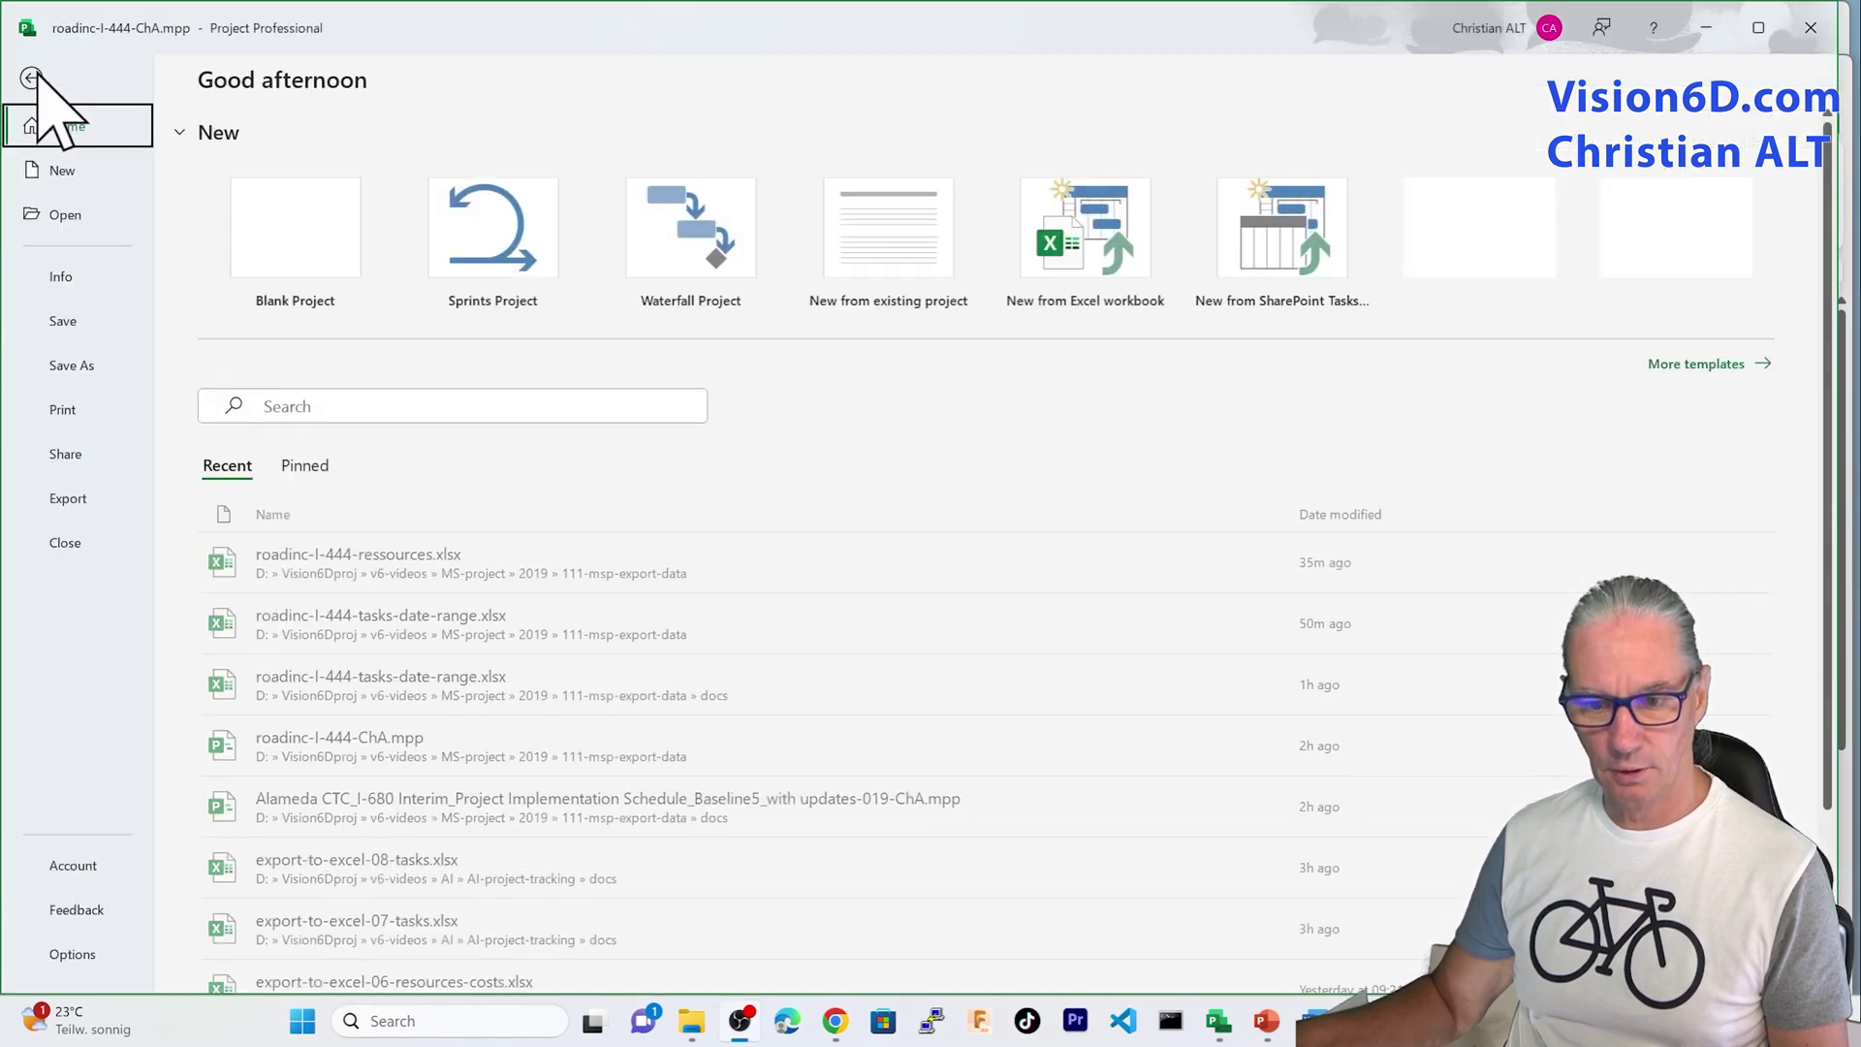
click(94, 500)
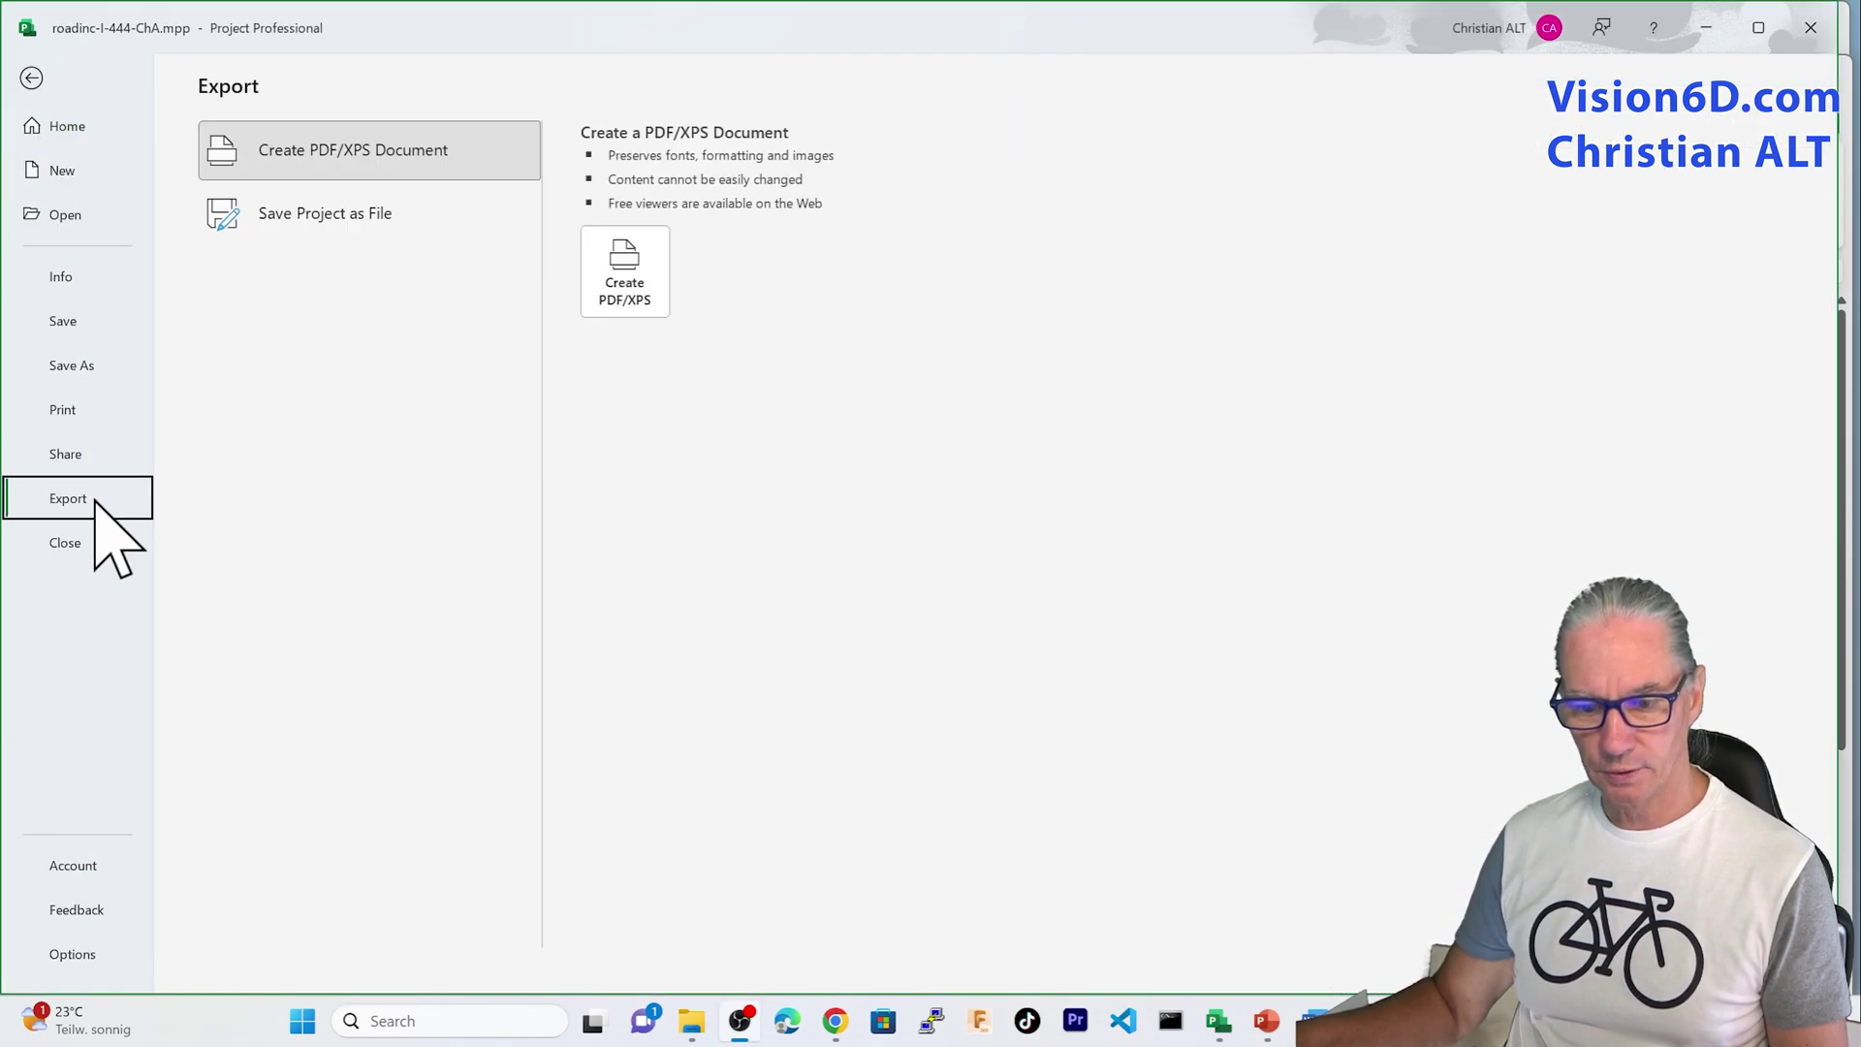
click(318, 234)
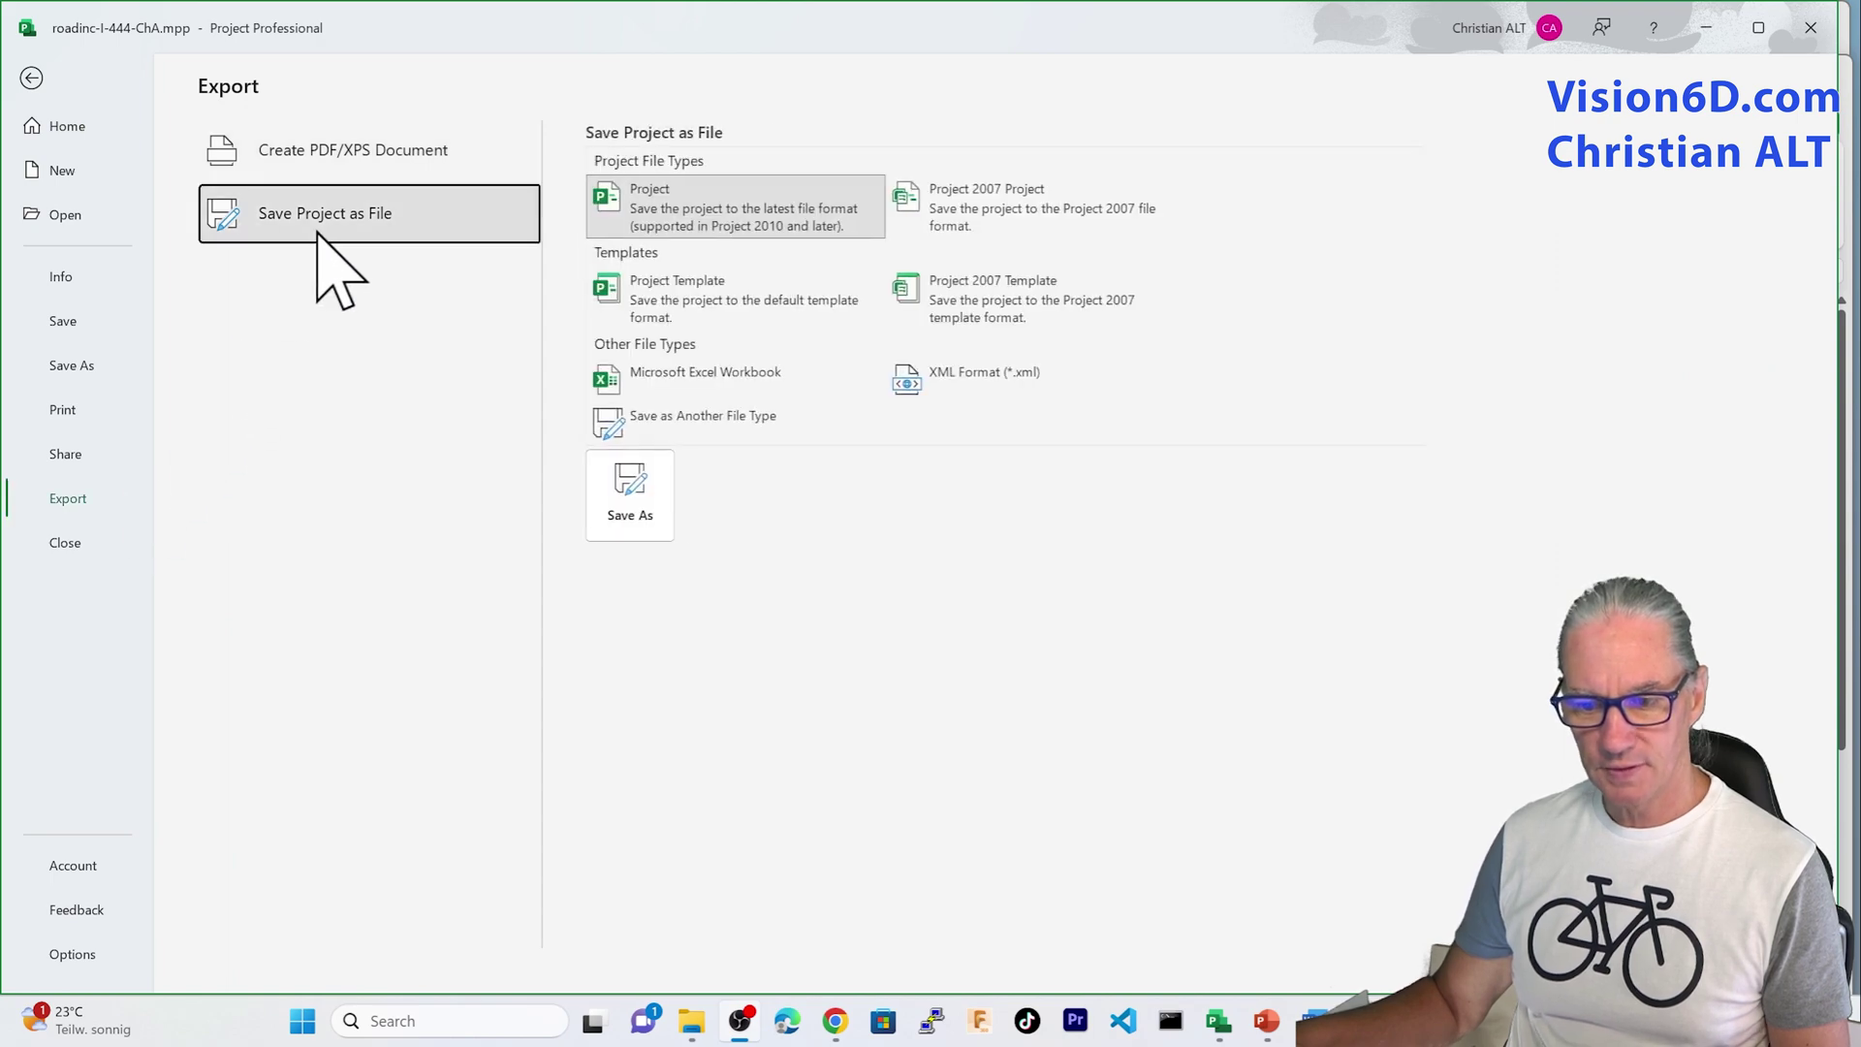
click(671, 380)
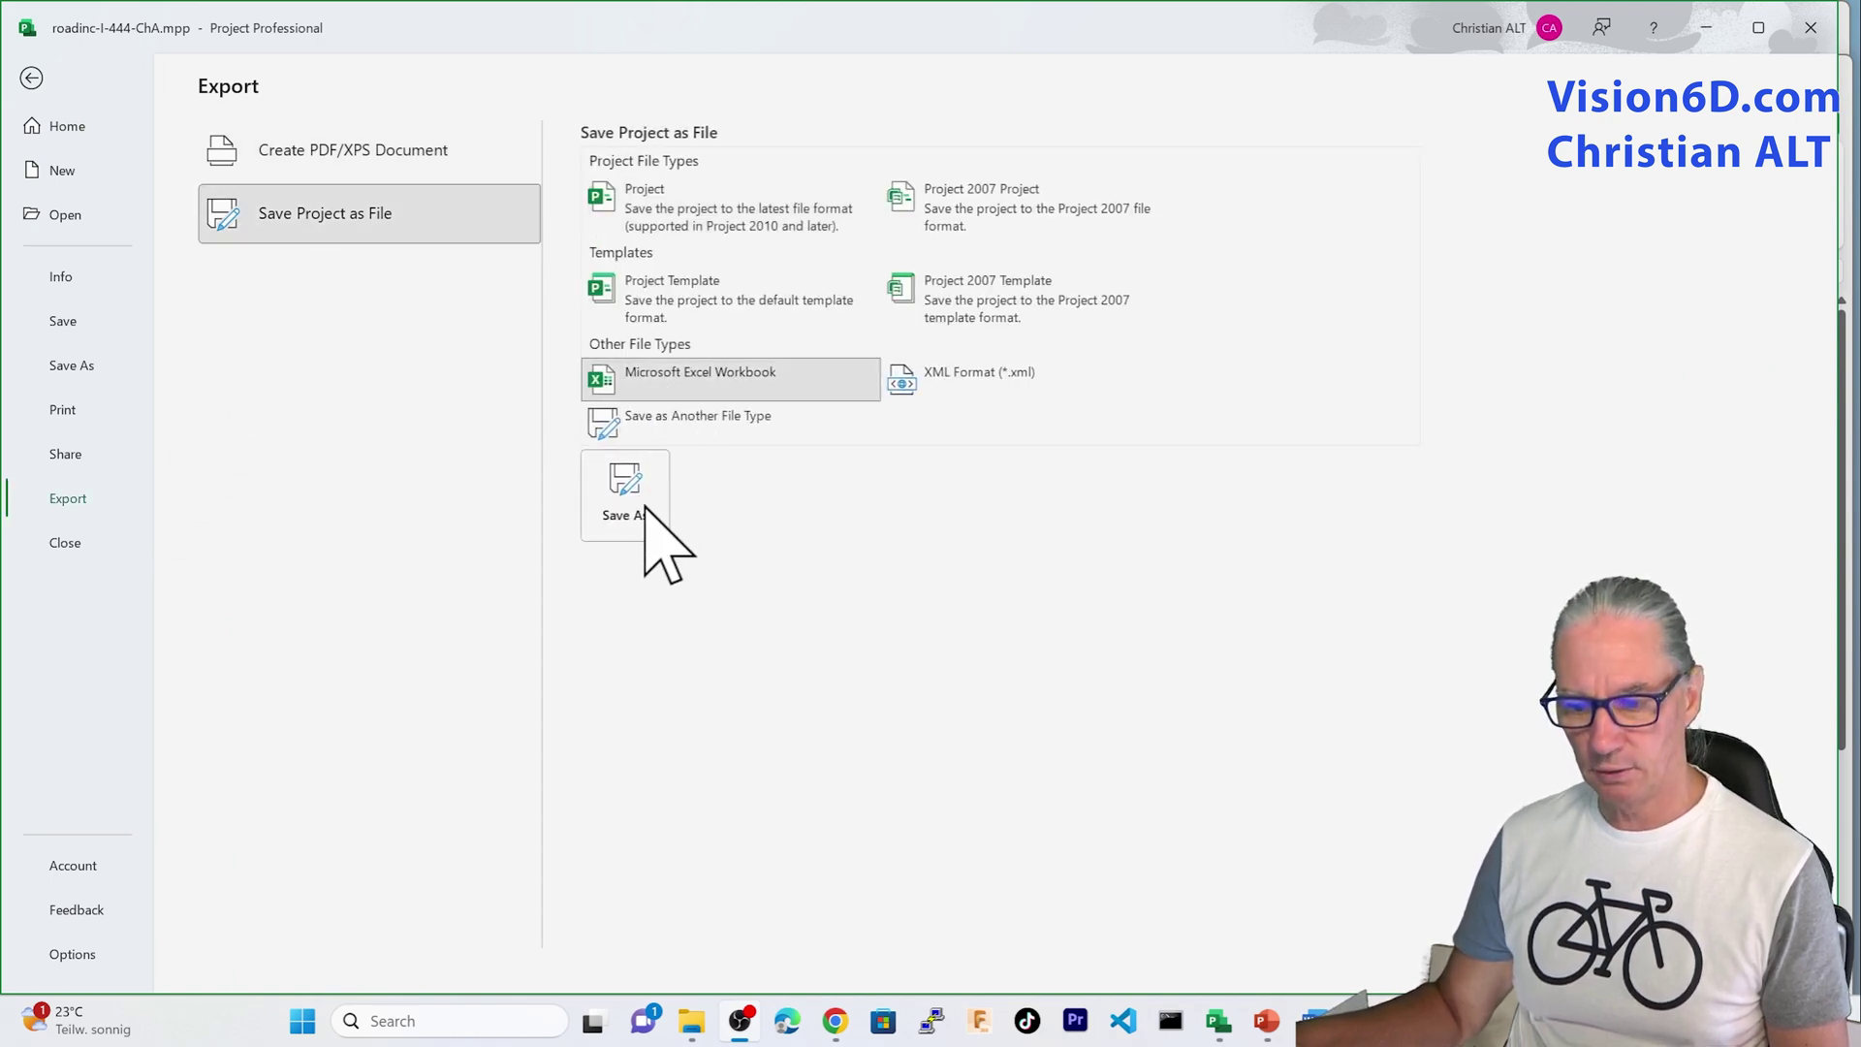
click(644, 504)
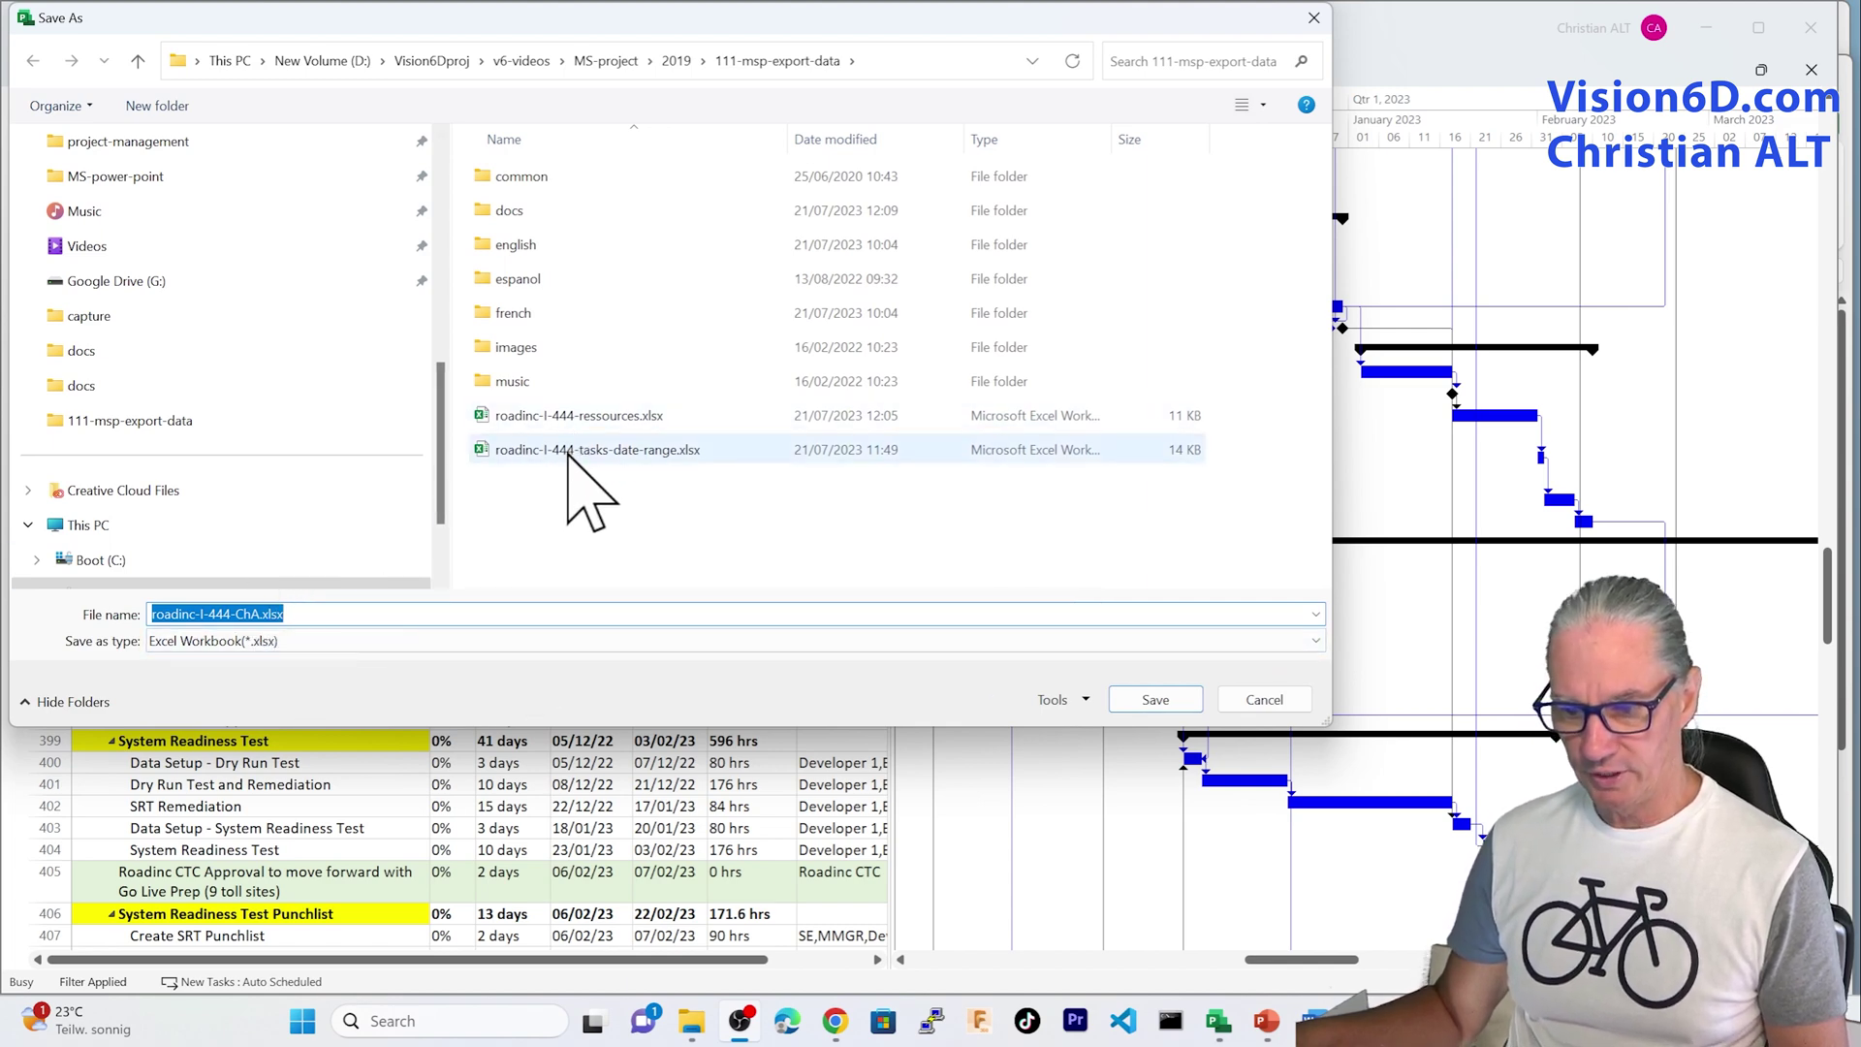
- Save the export over roadinc-I-444-ressources.xlsx, confirming the replacement
click(577, 416)
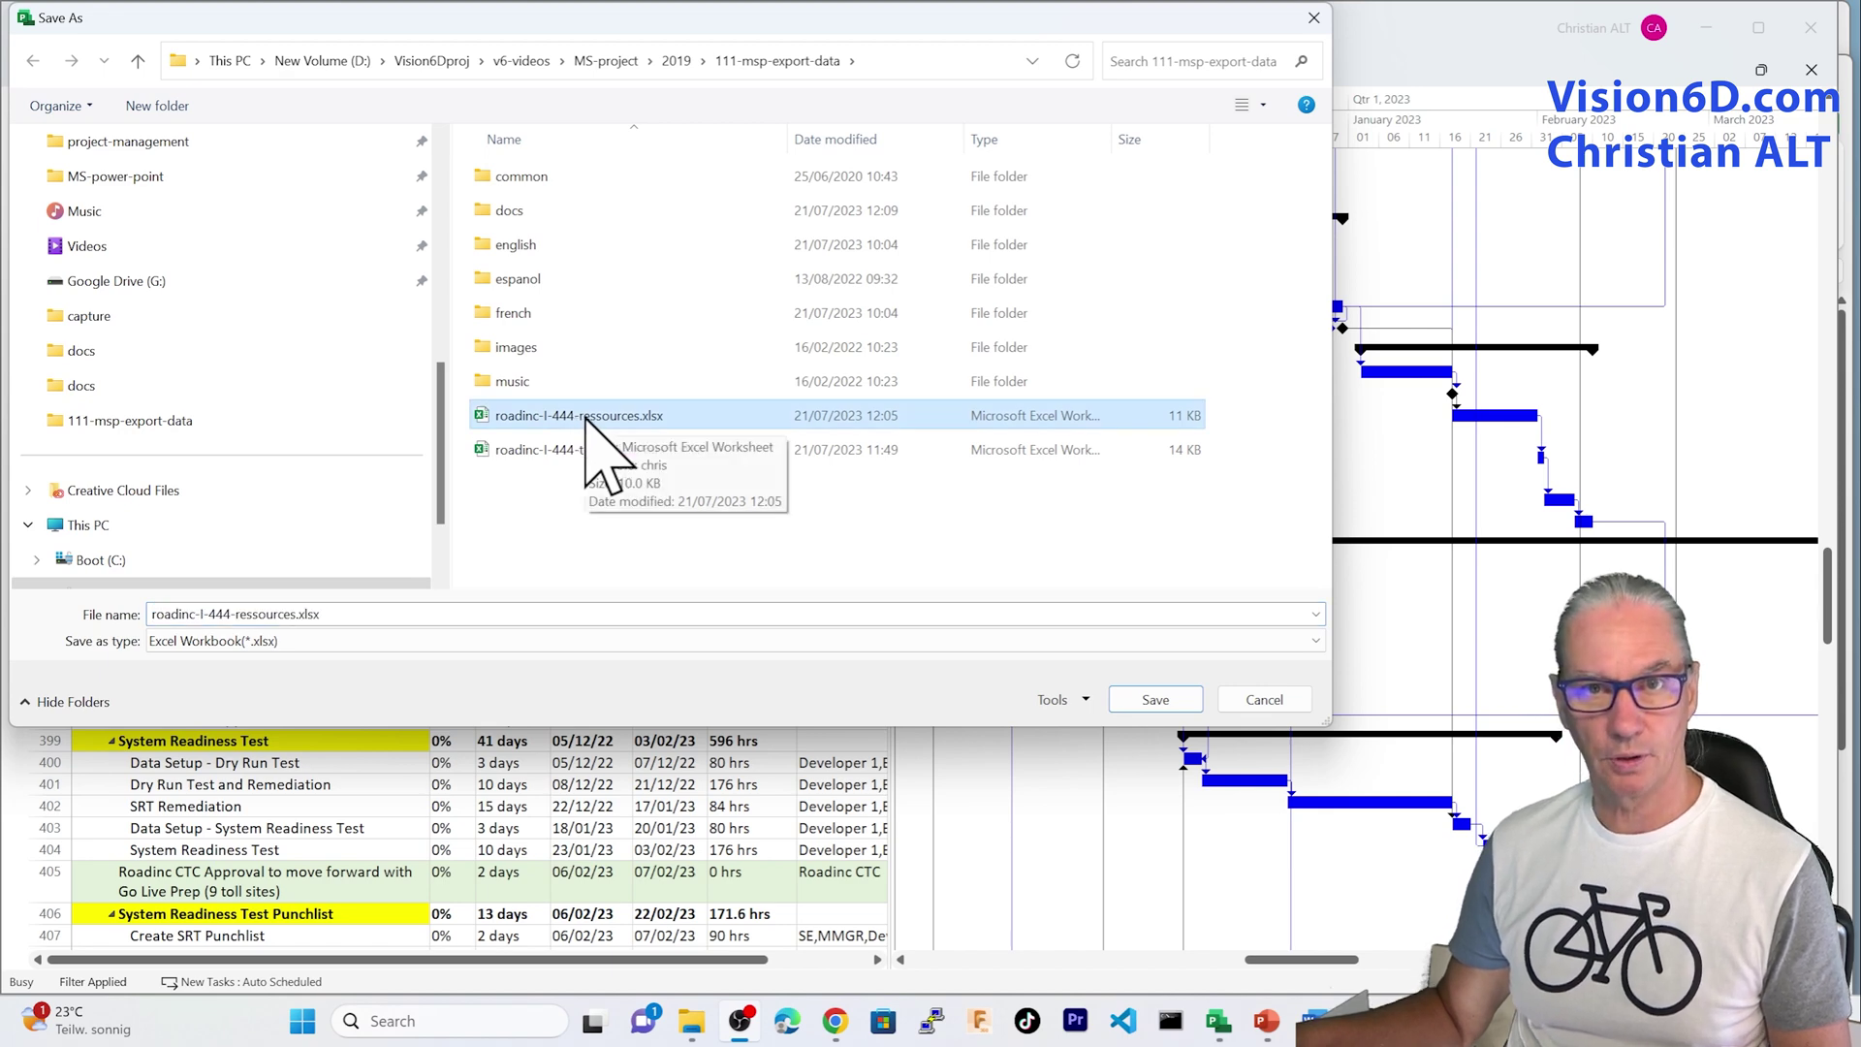
click(1179, 705)
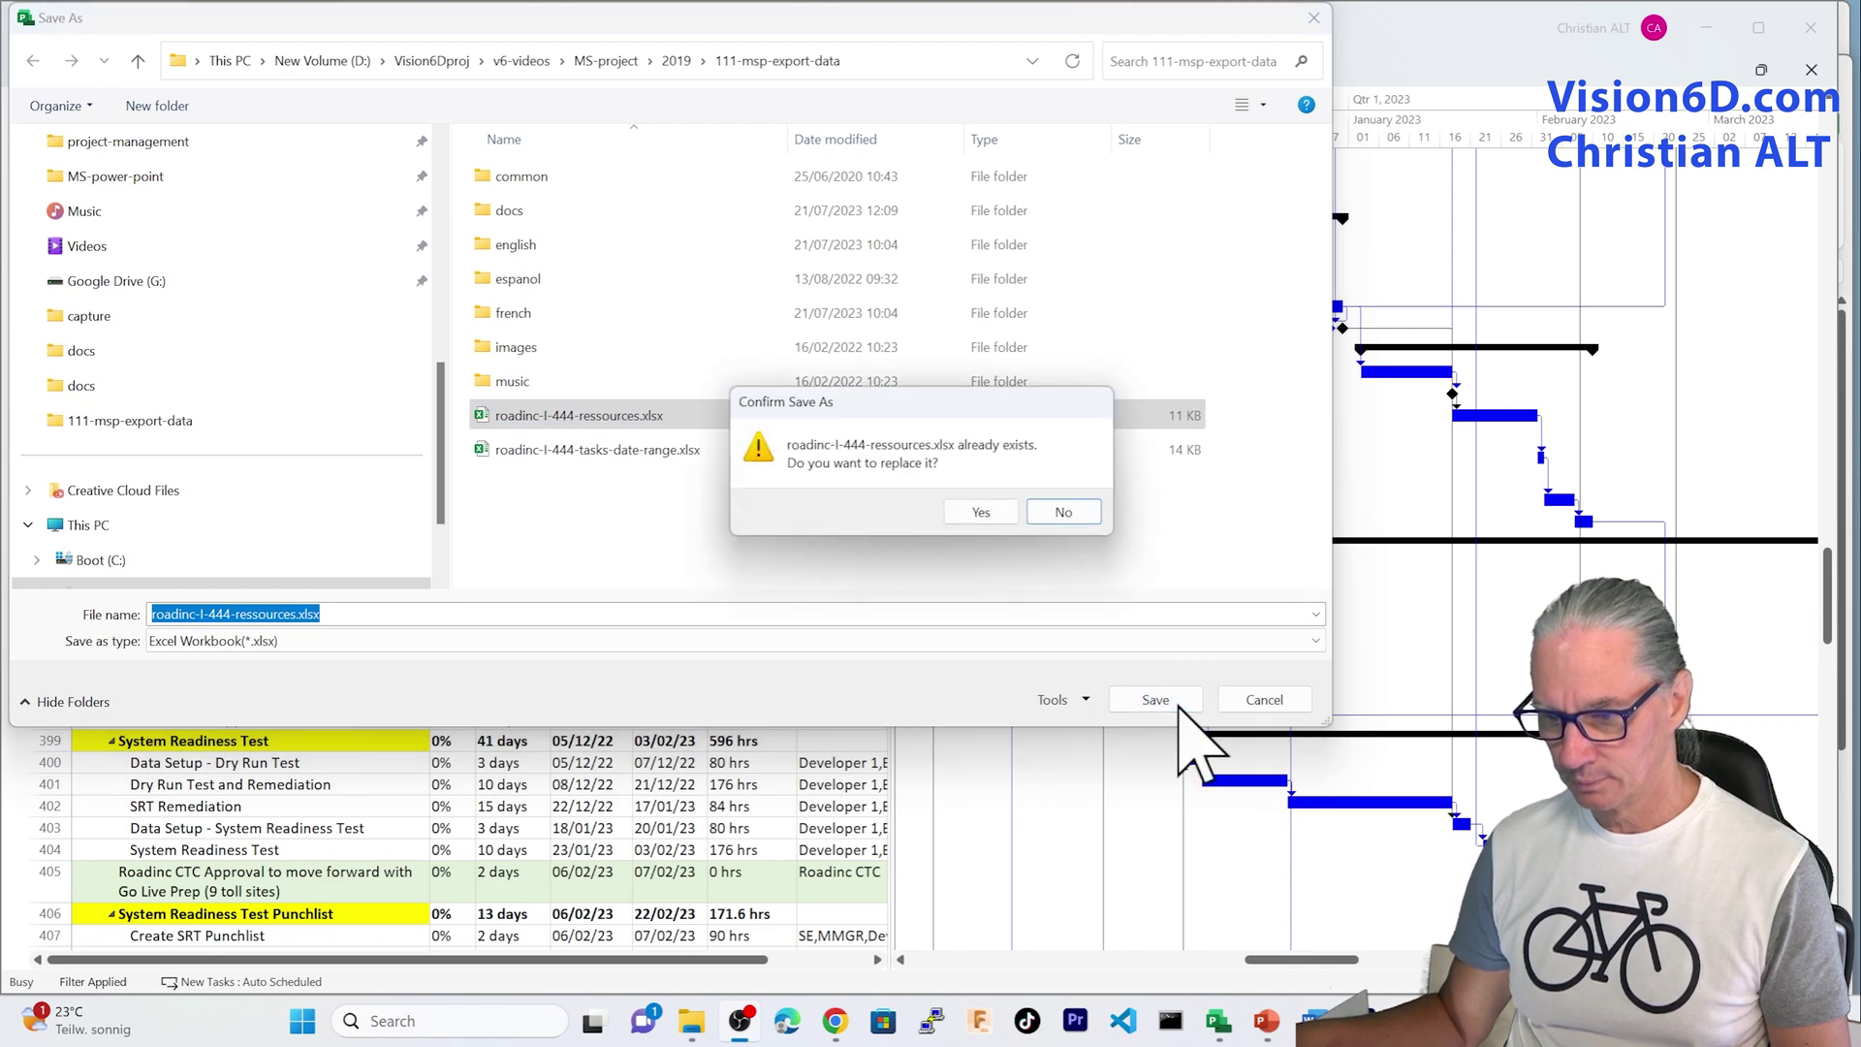
click(986, 510)
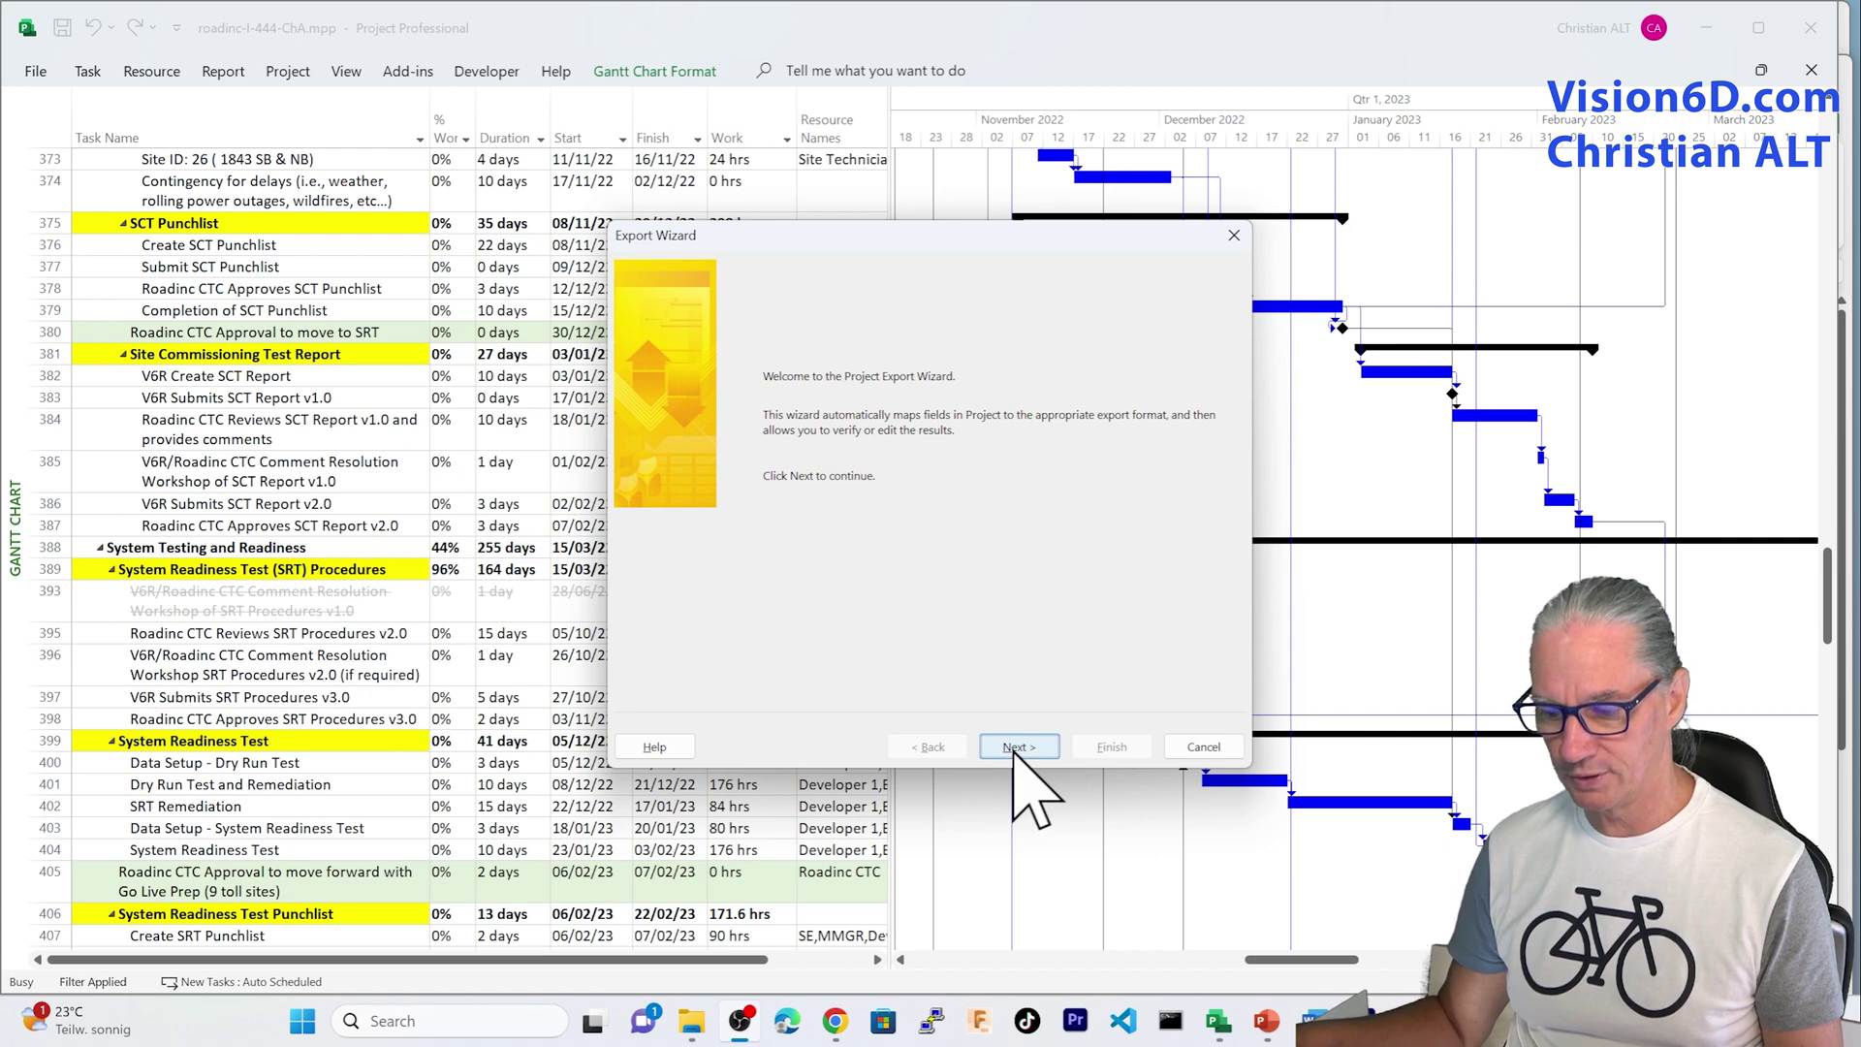
- Advance the Export Wizard with Selected Data and a New map to Map Options
click(1017, 746)
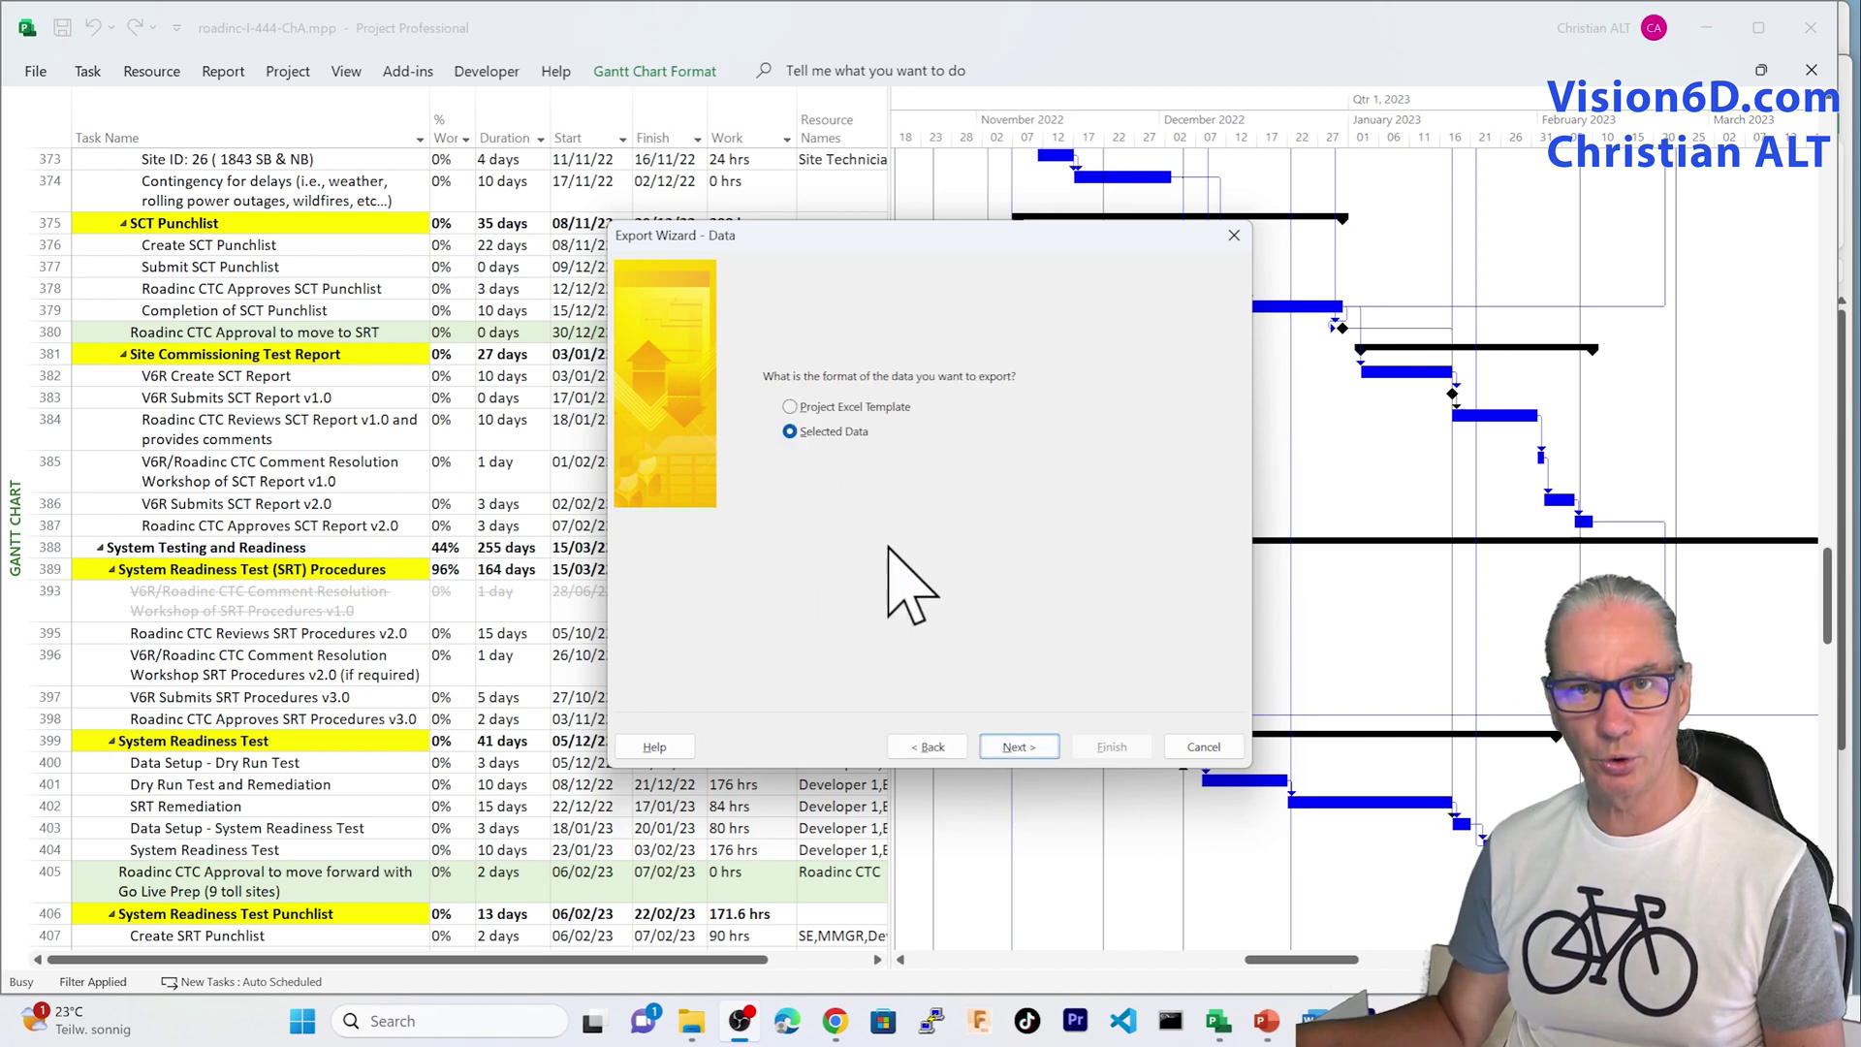
click(1017, 746)
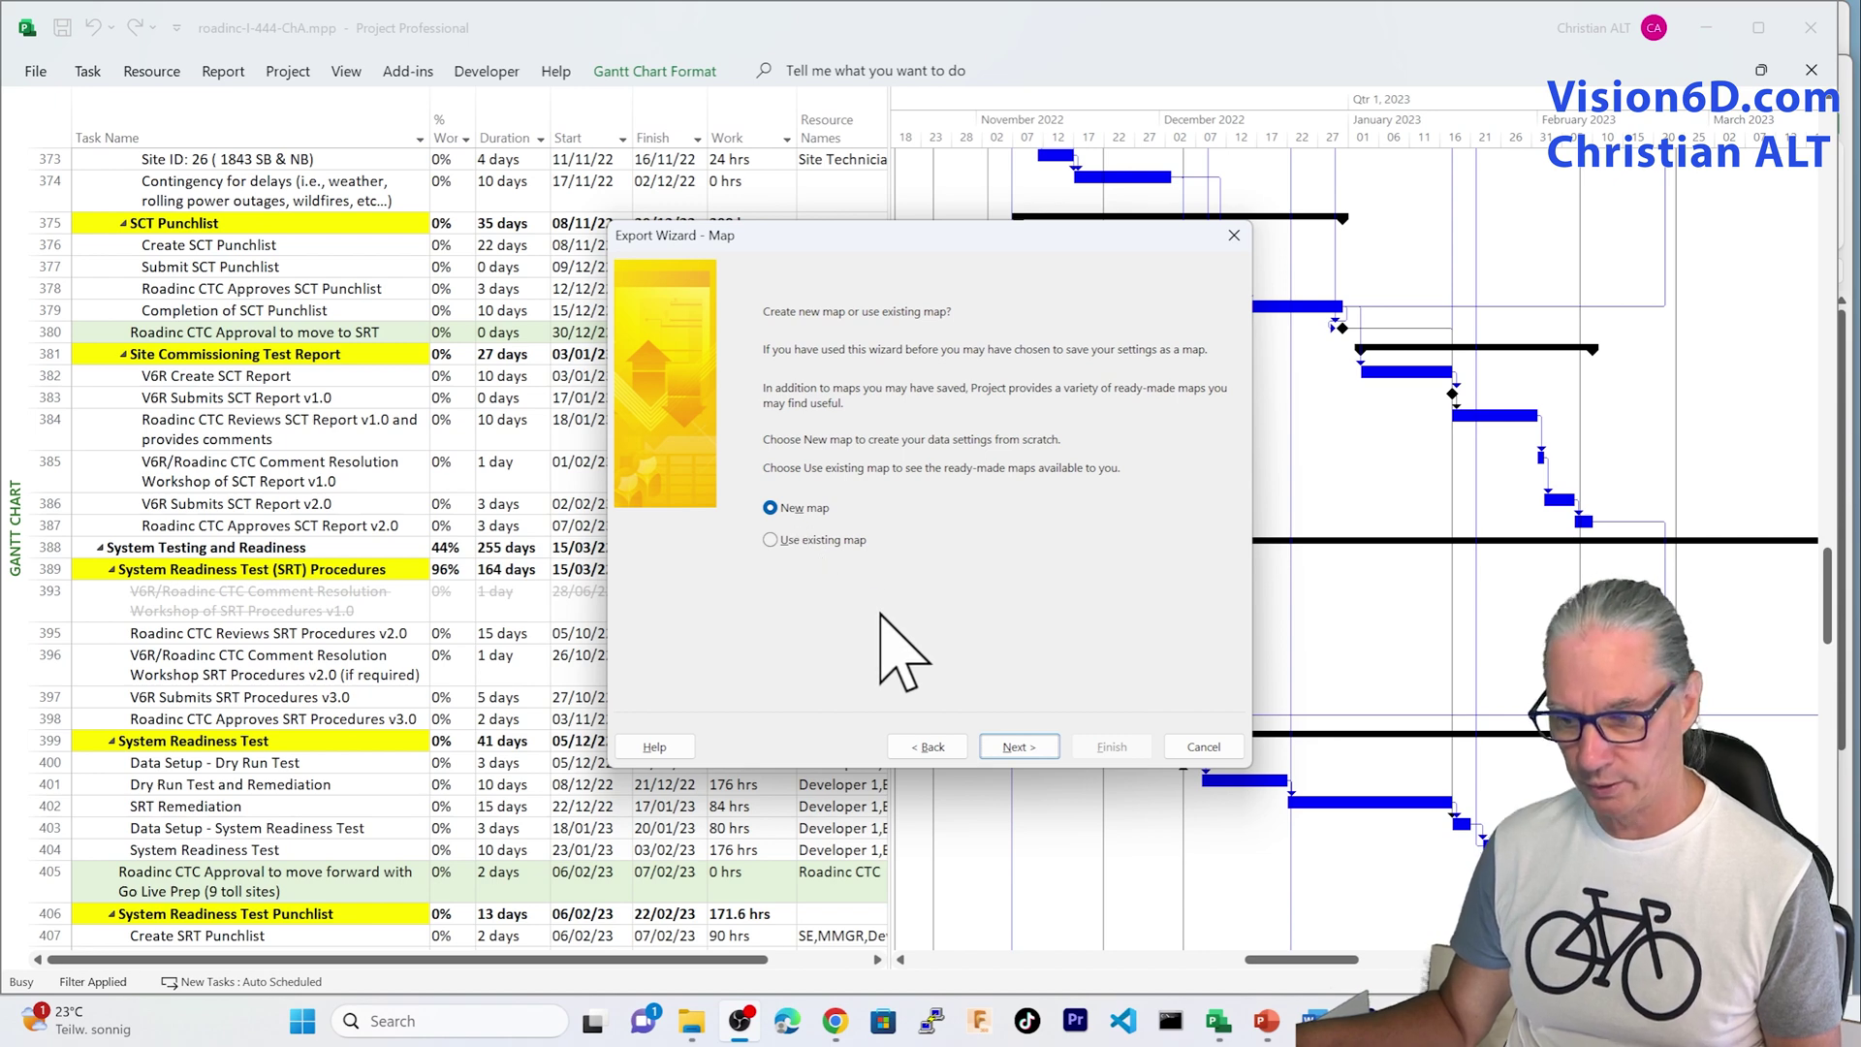
click(1017, 747)
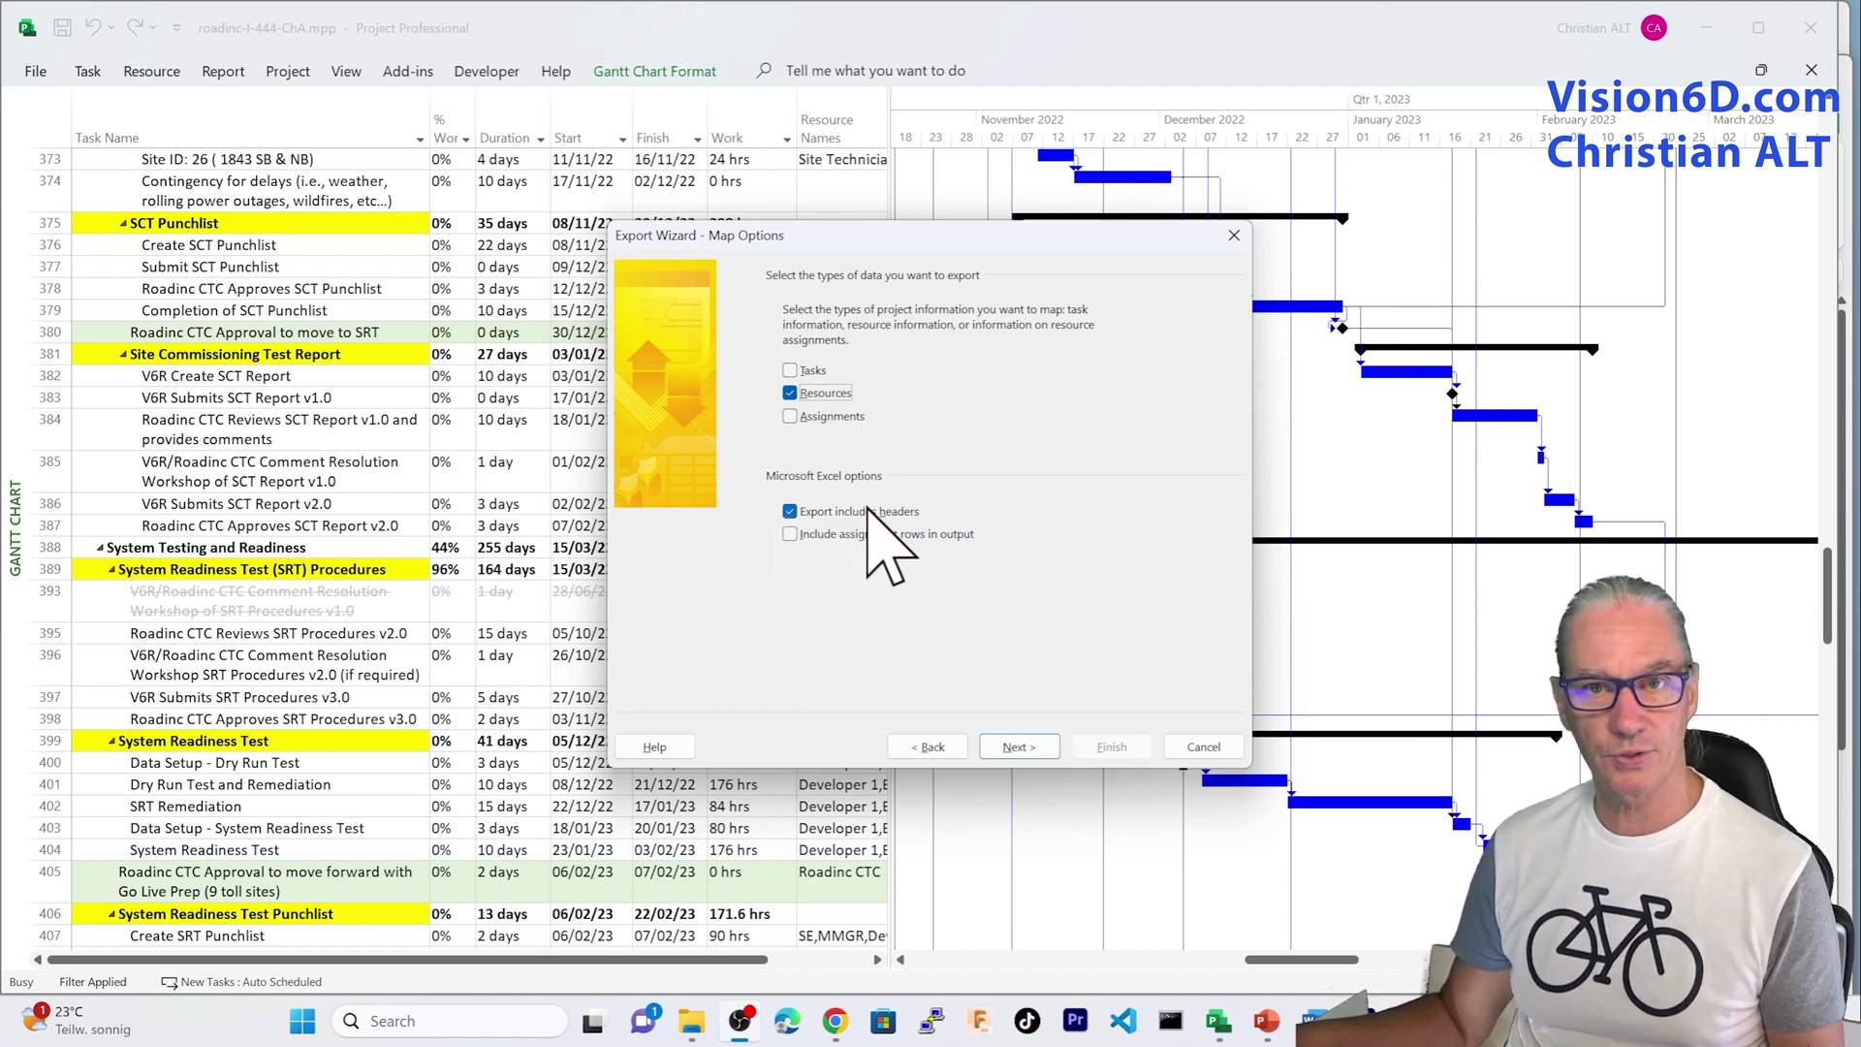
- Go to Resource Mapping for Resource_Table1, keeping the All Resources export filter
click(1037, 747)
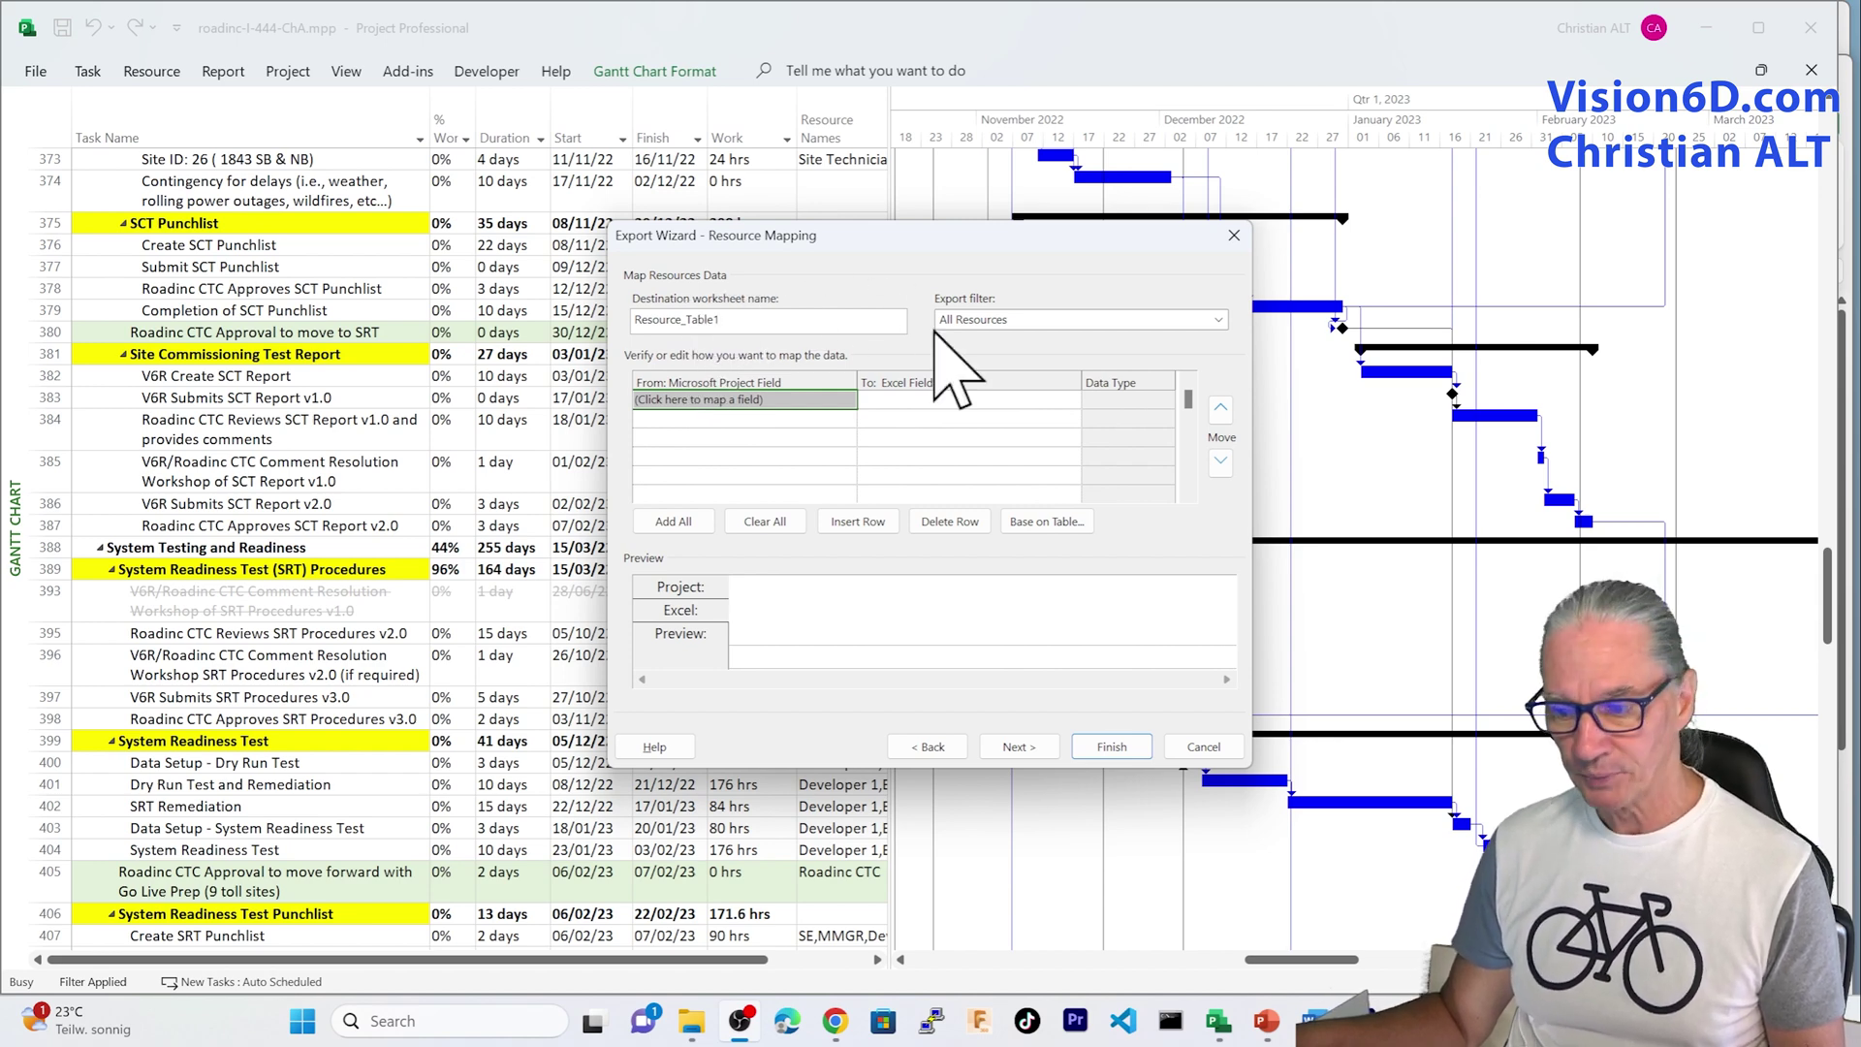
click(1218, 320)
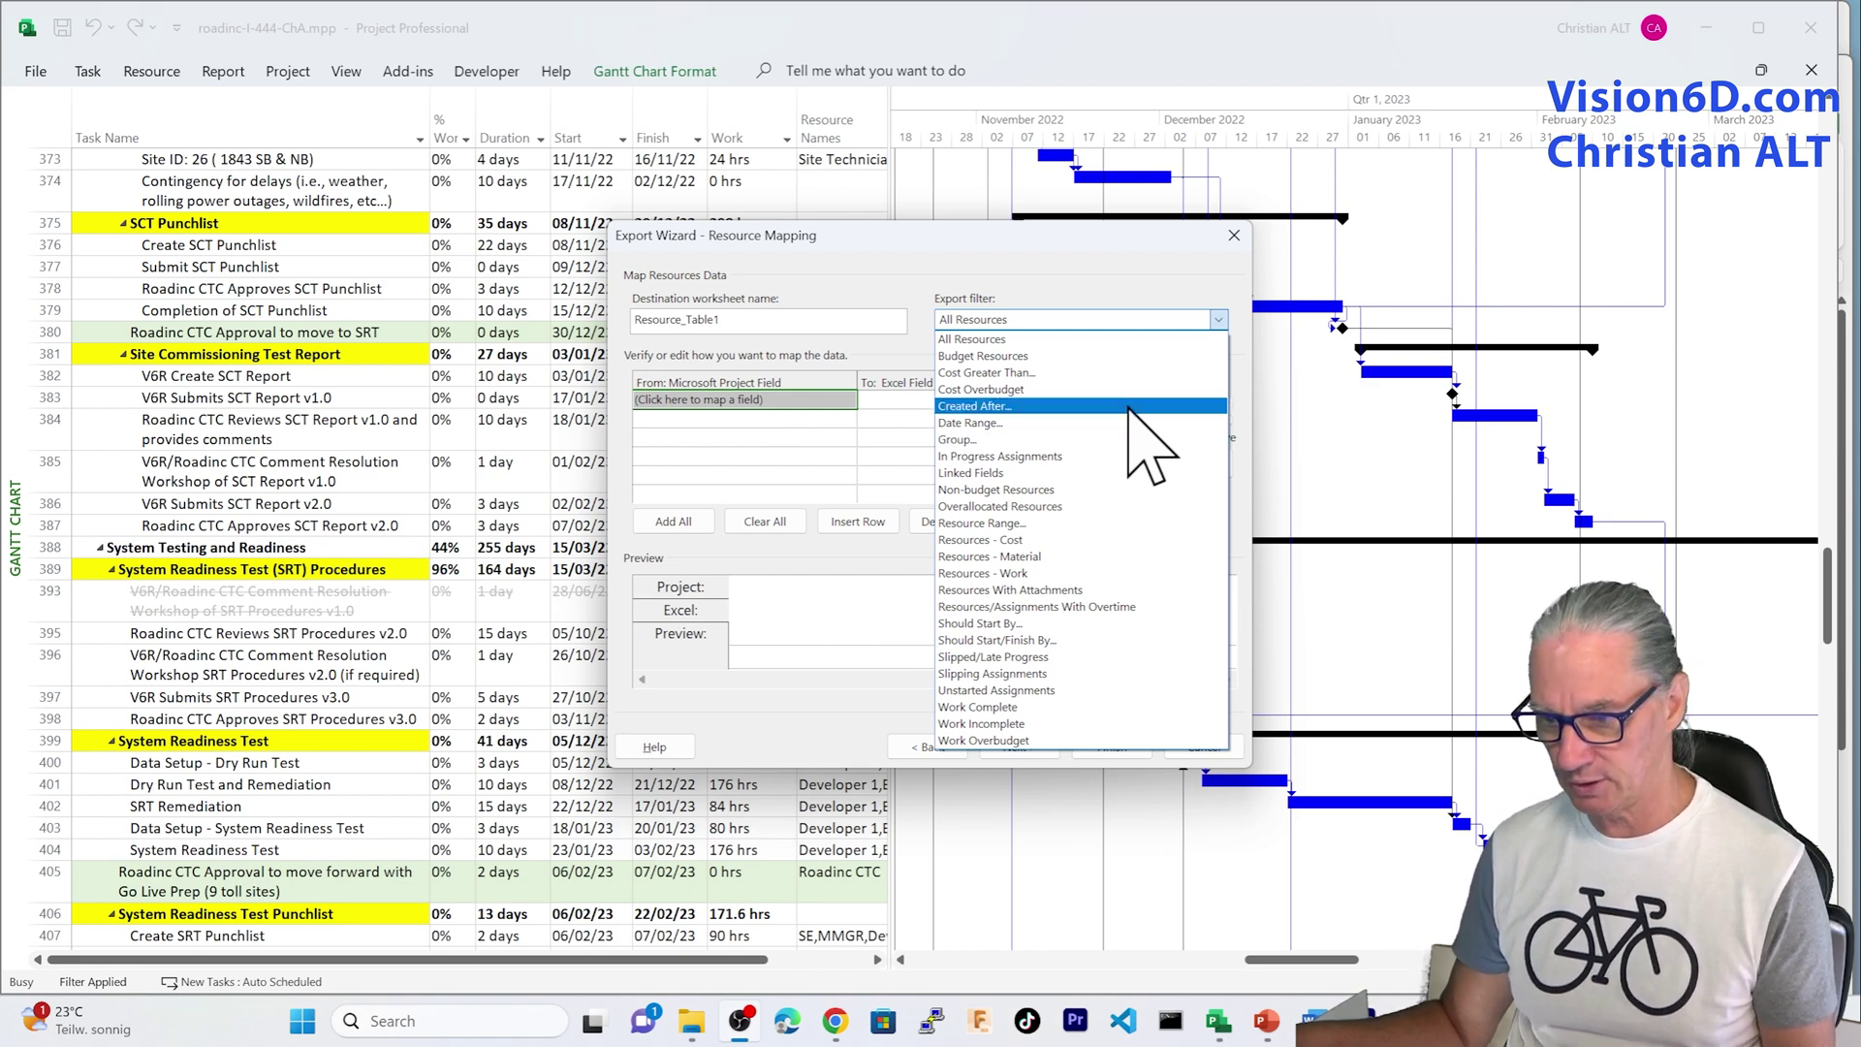
click(1147, 276)
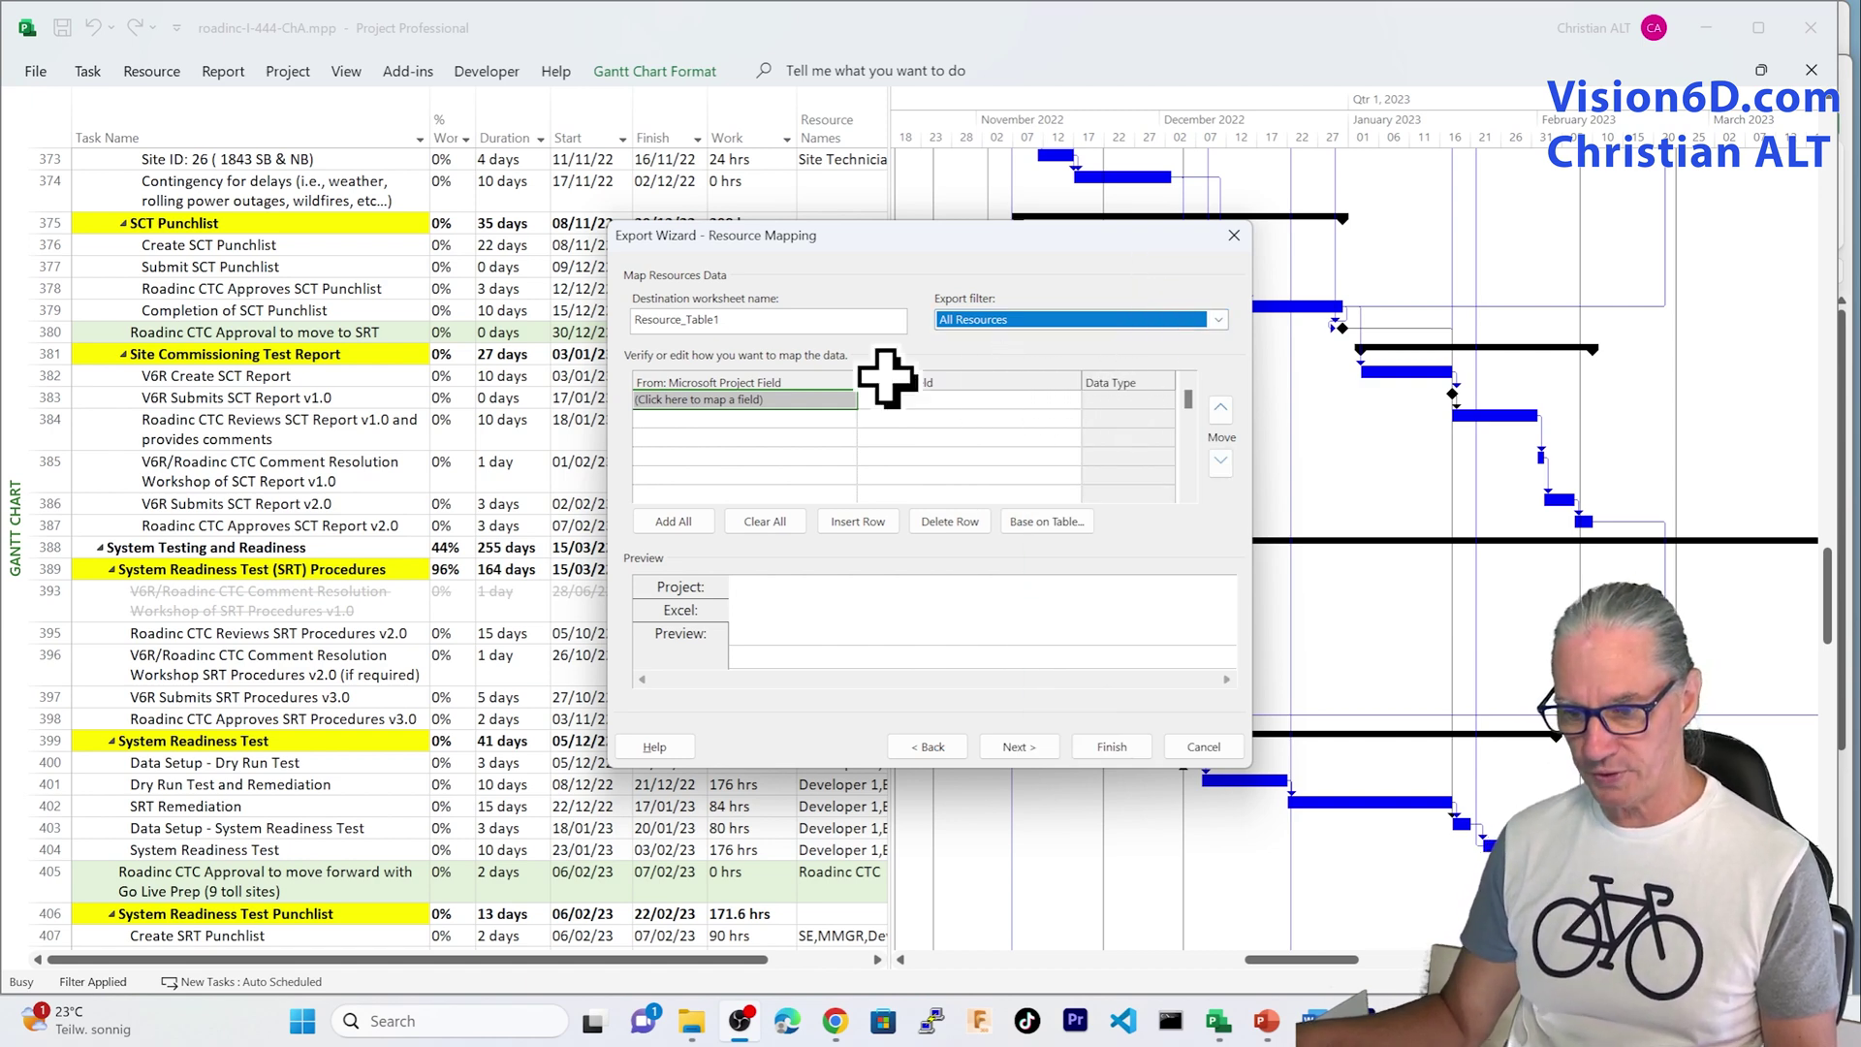
- Map the Name field, then Group to Group_Name, in the first two rows
click(833, 401)
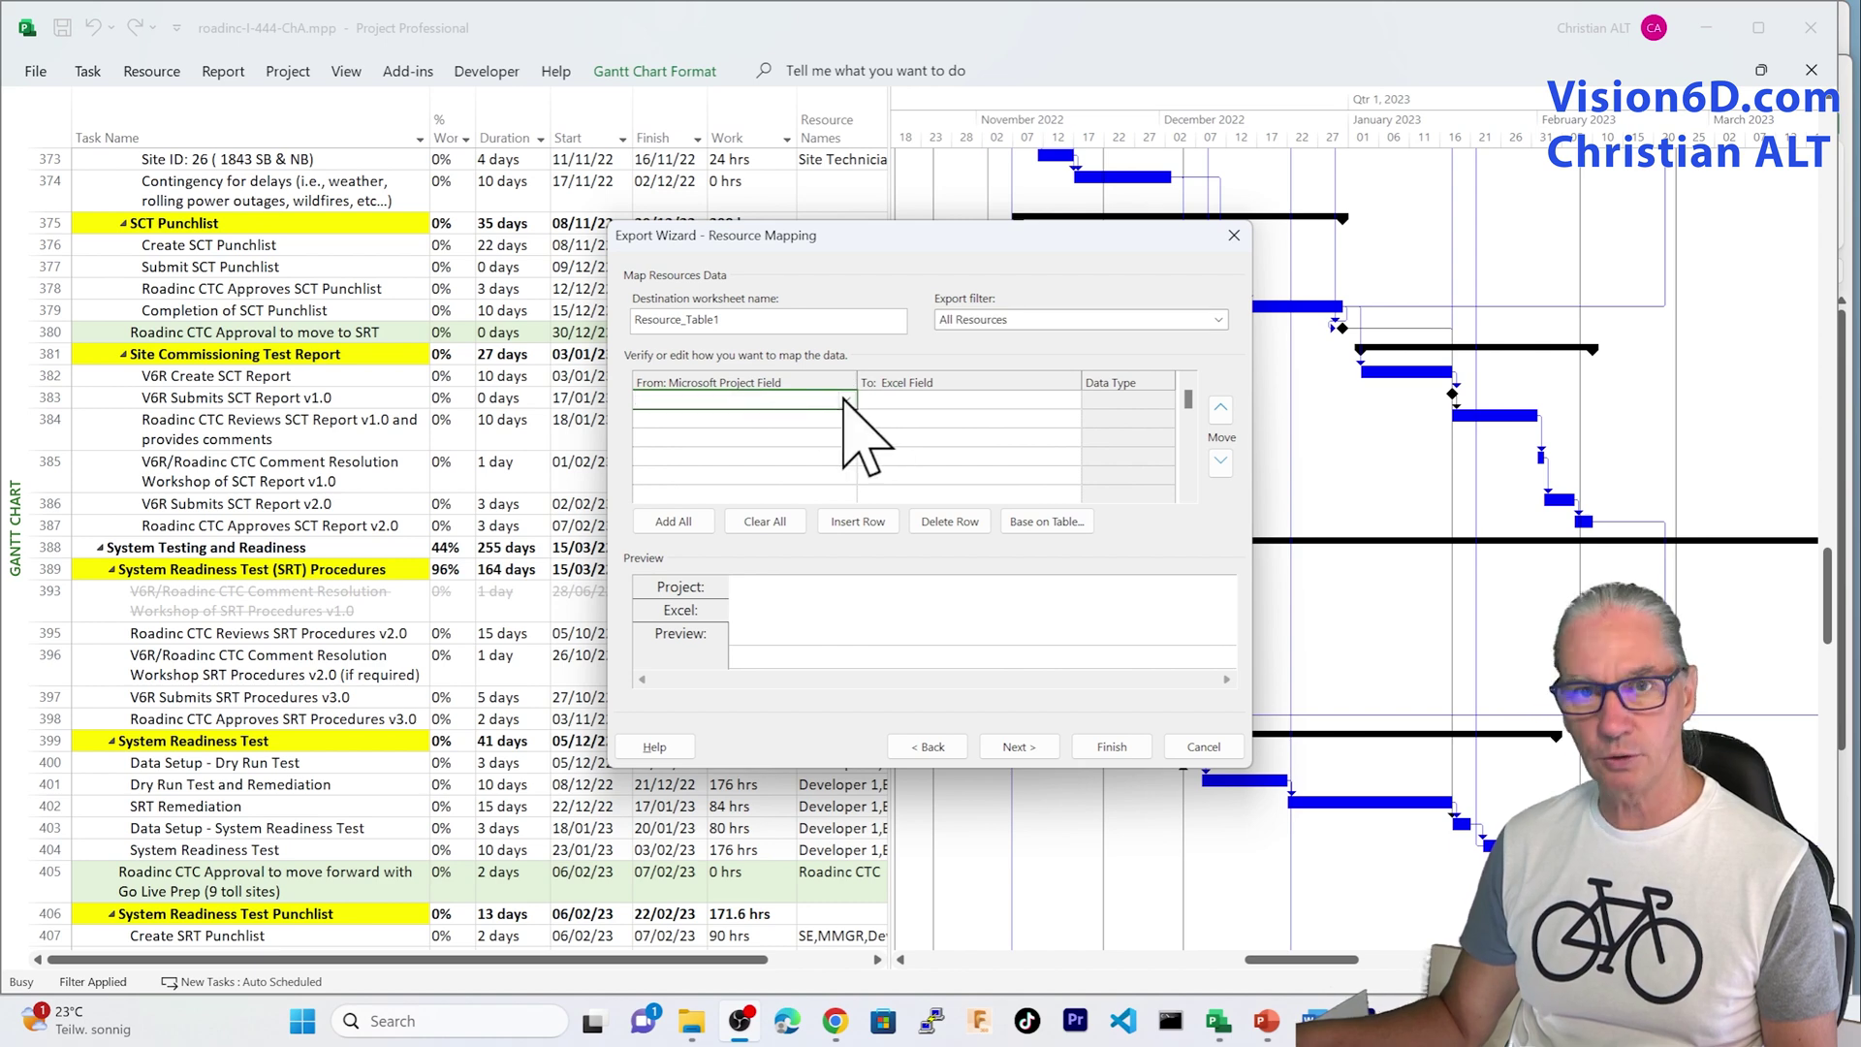
click(844, 399)
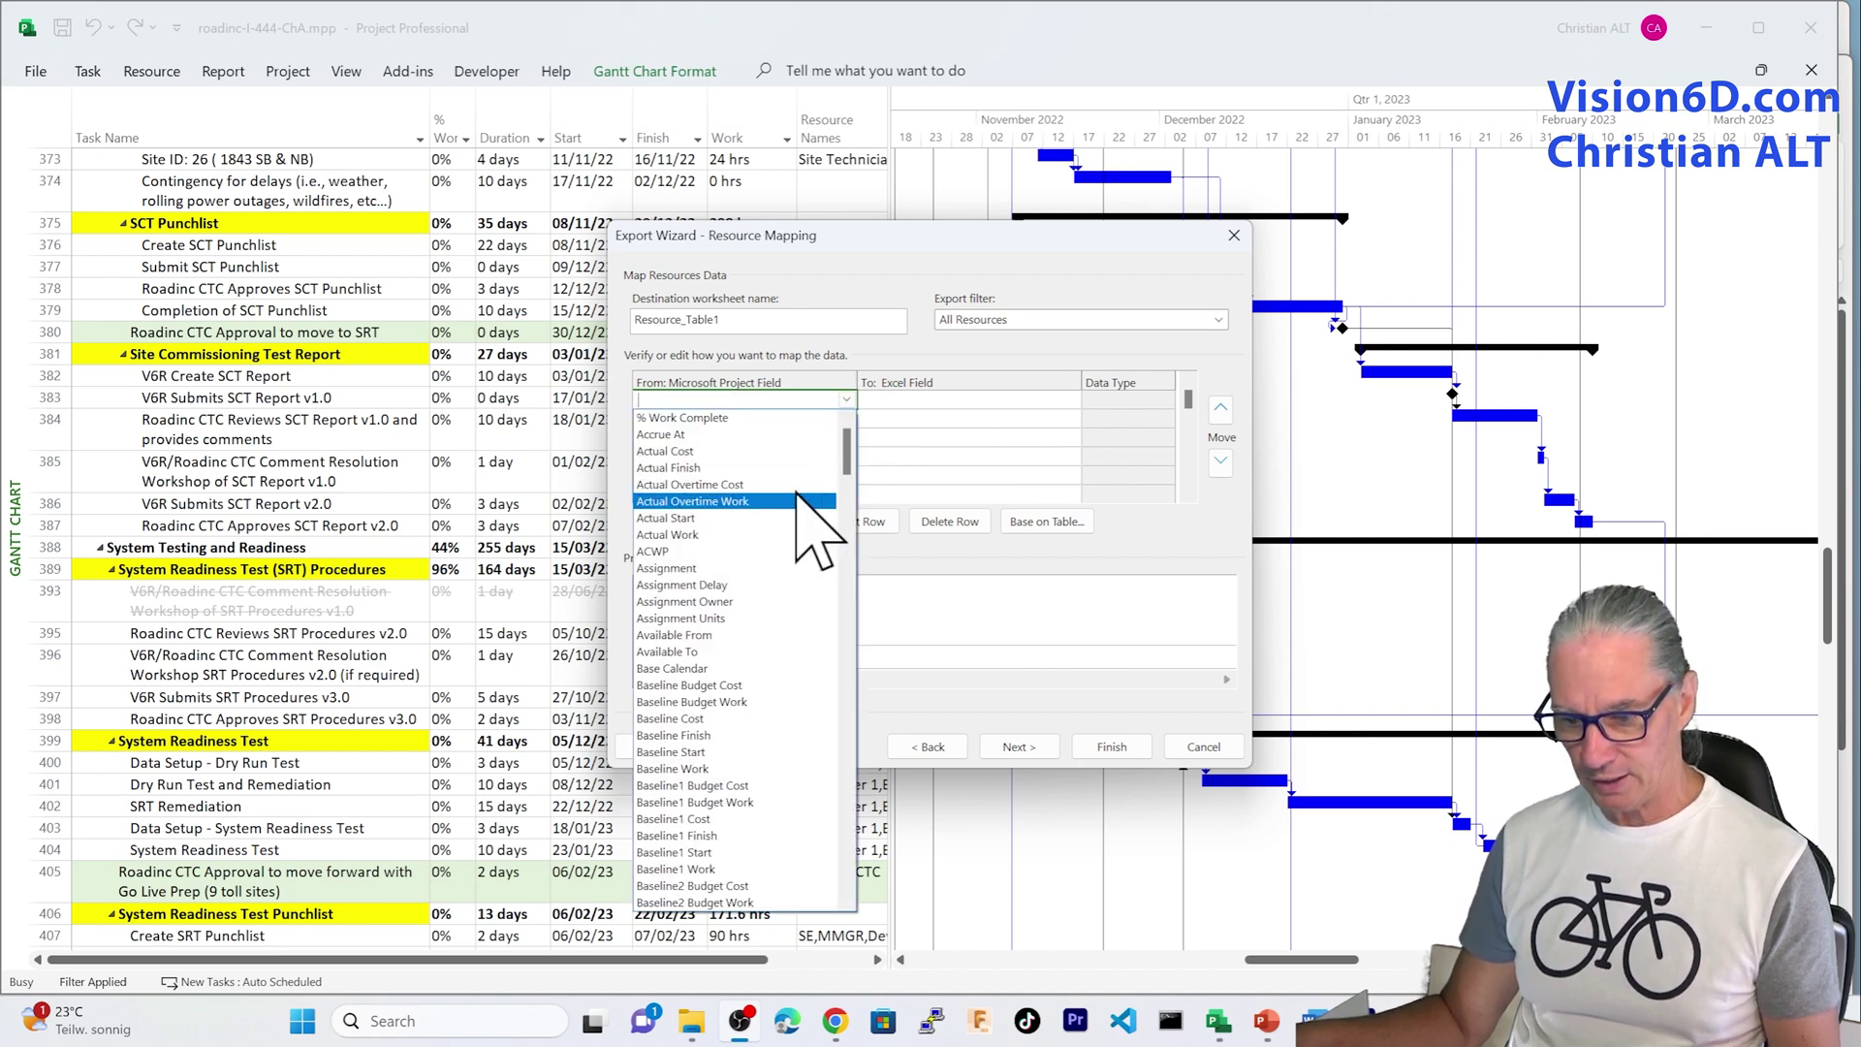
text(n)
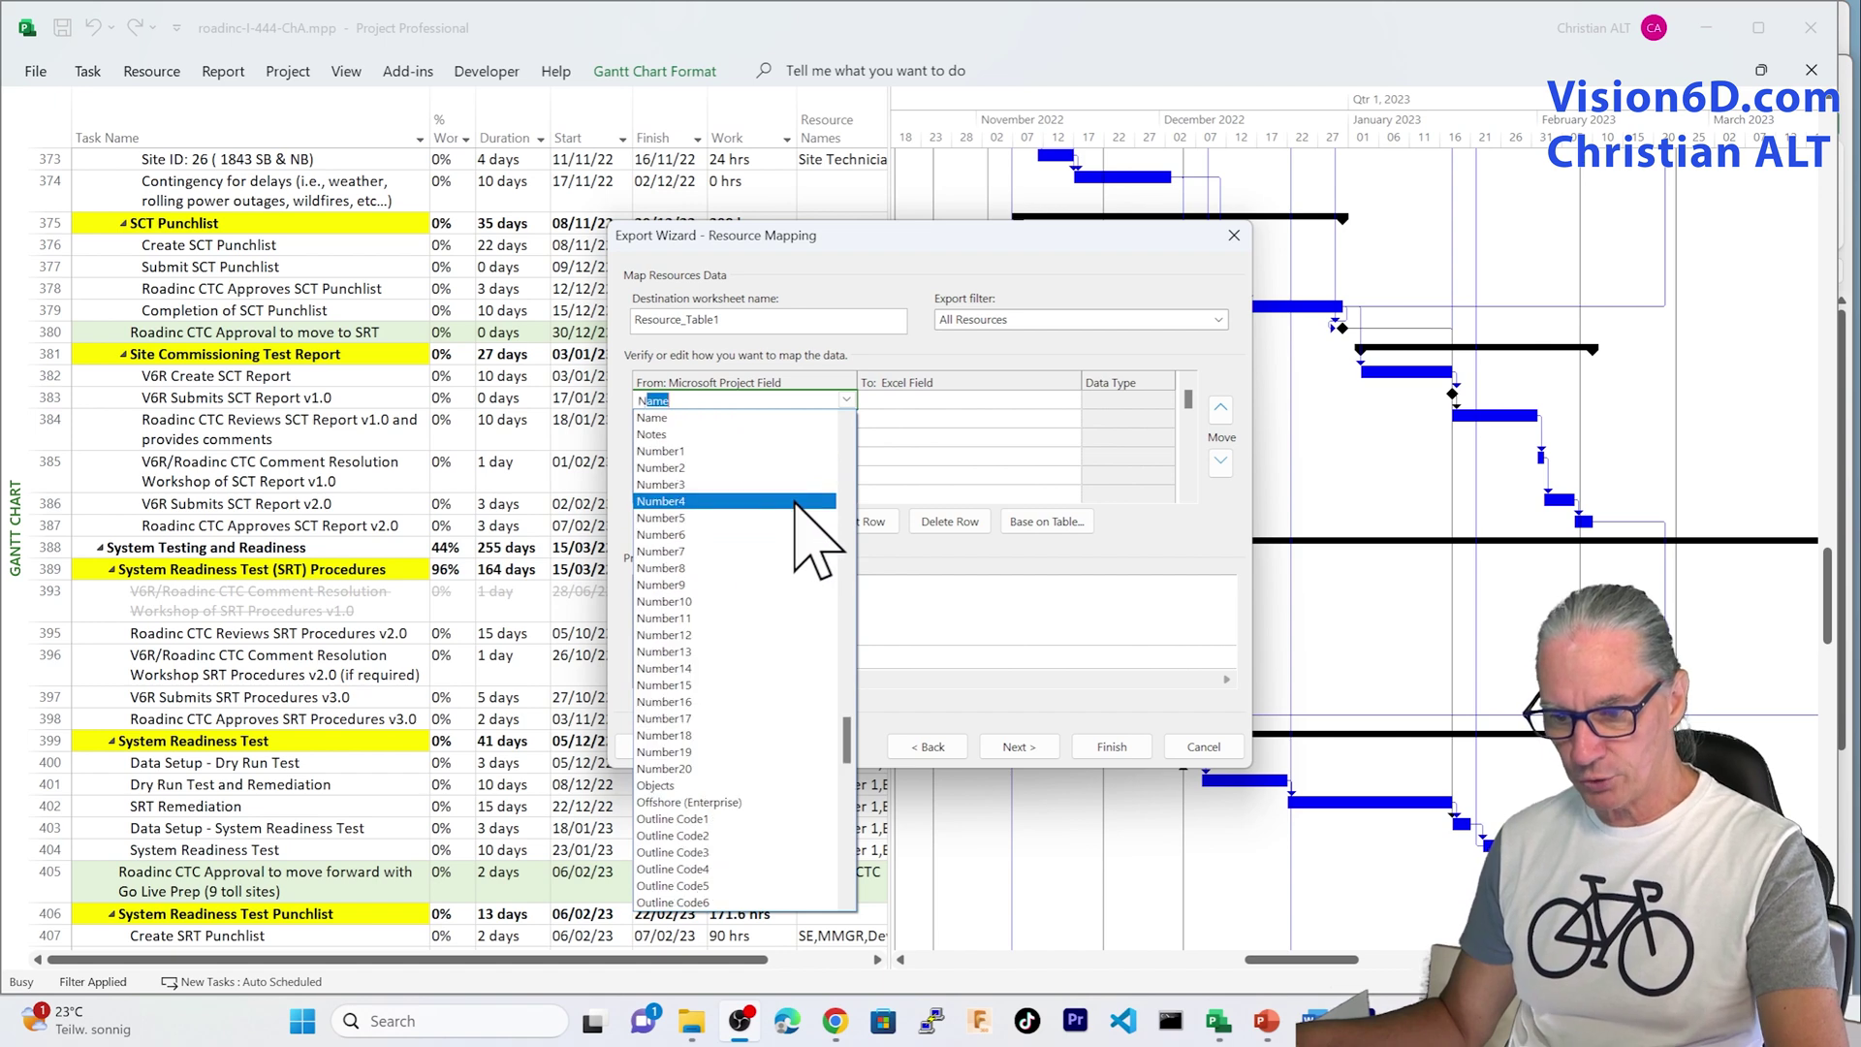
click(744, 417)
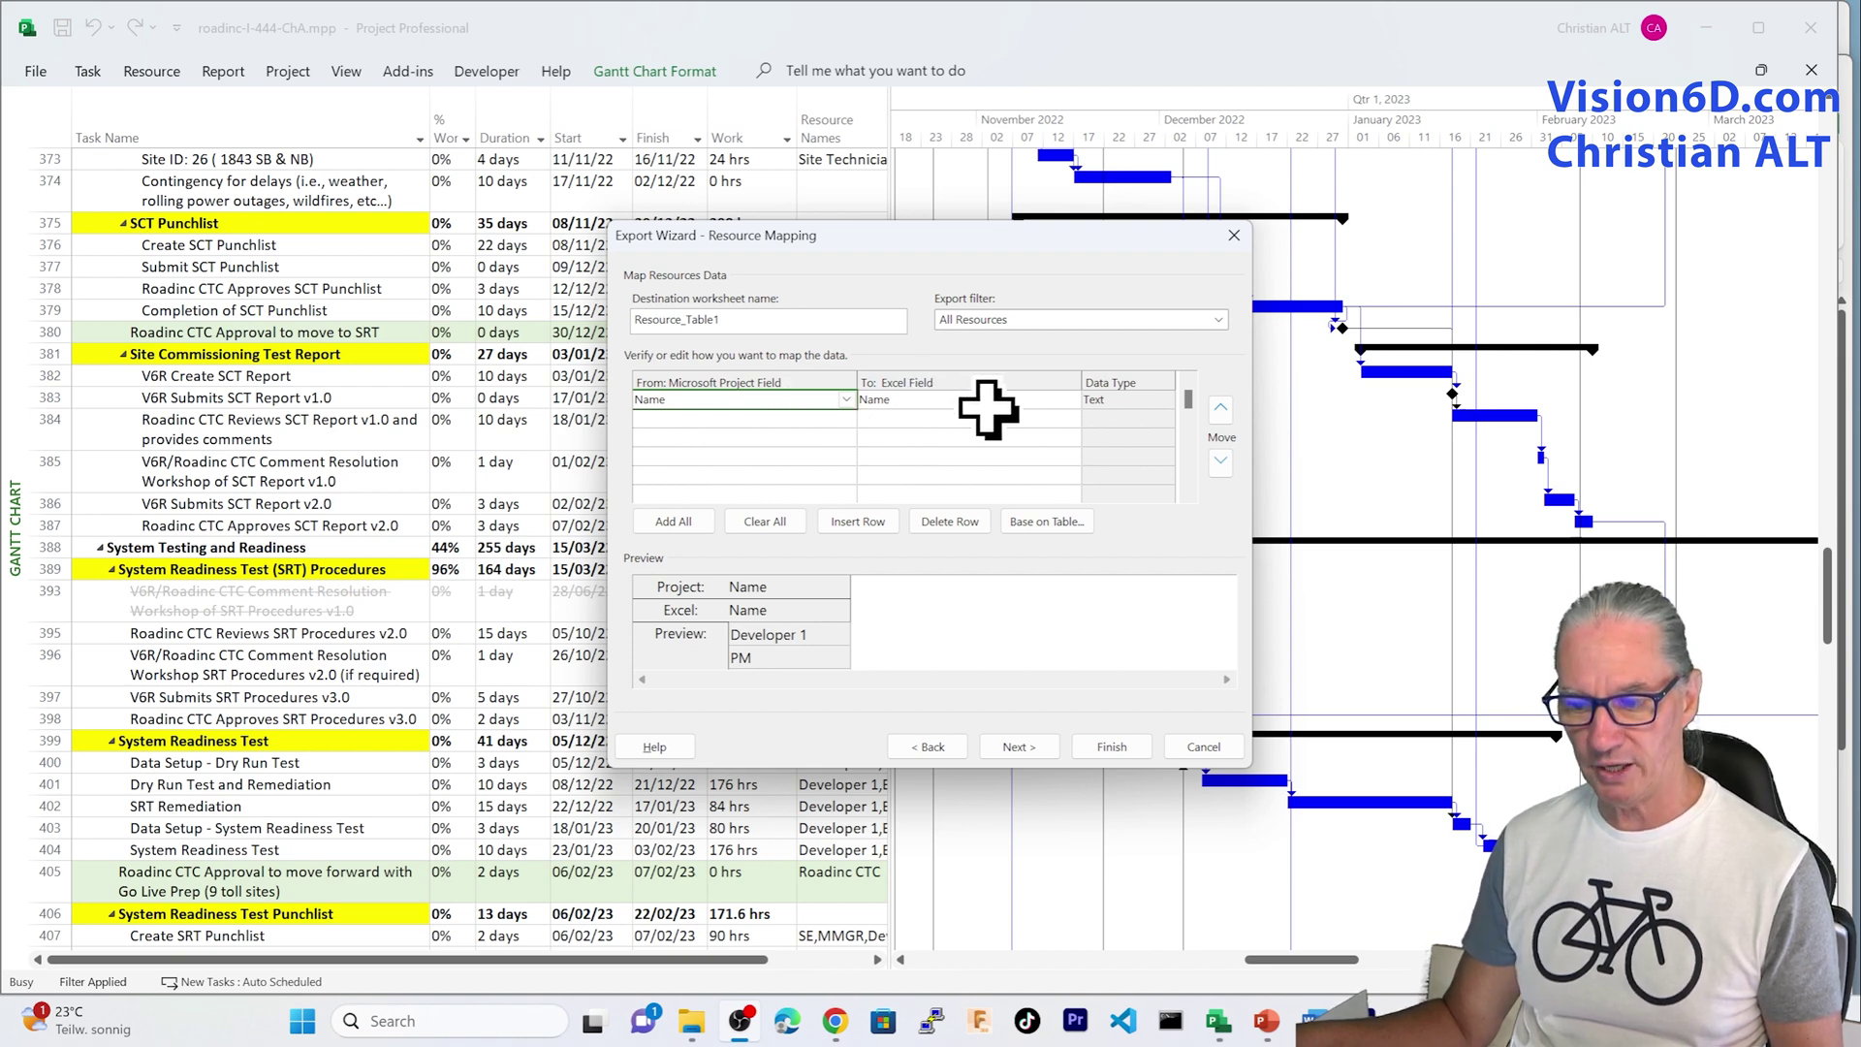
click(814, 415)
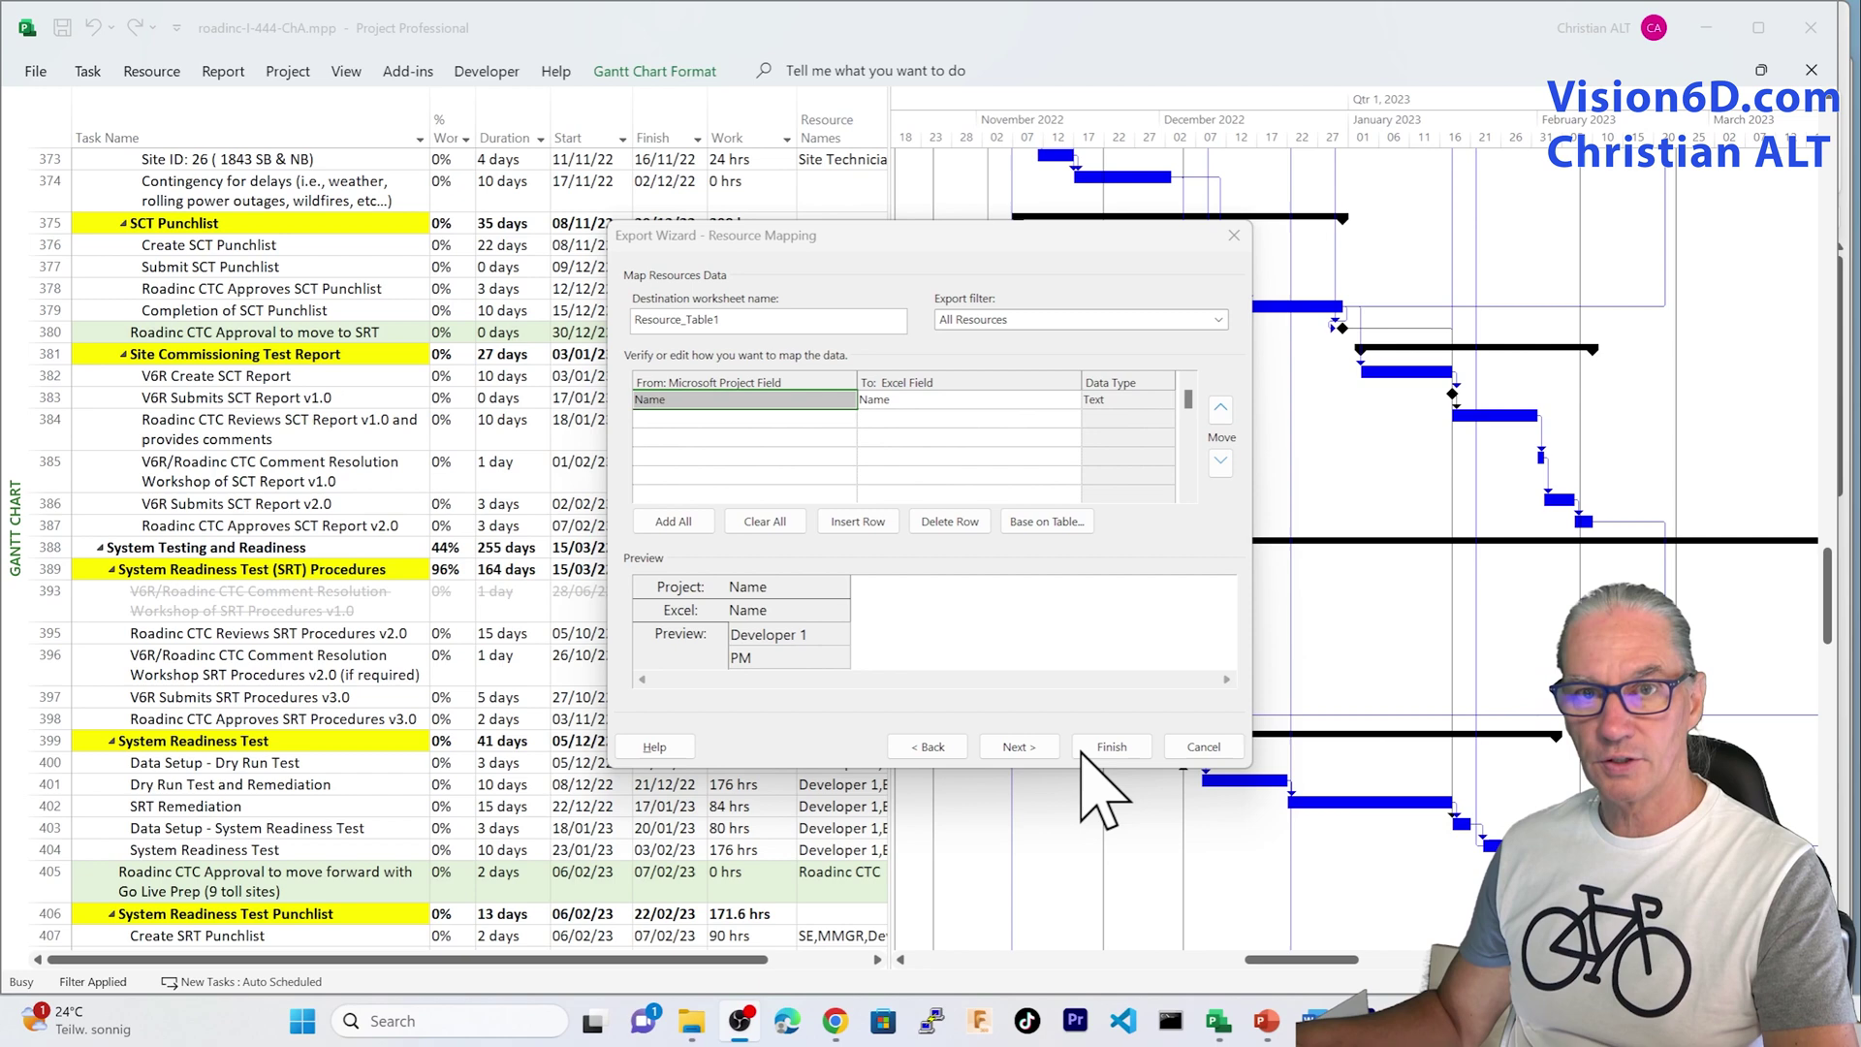
click(849, 419)
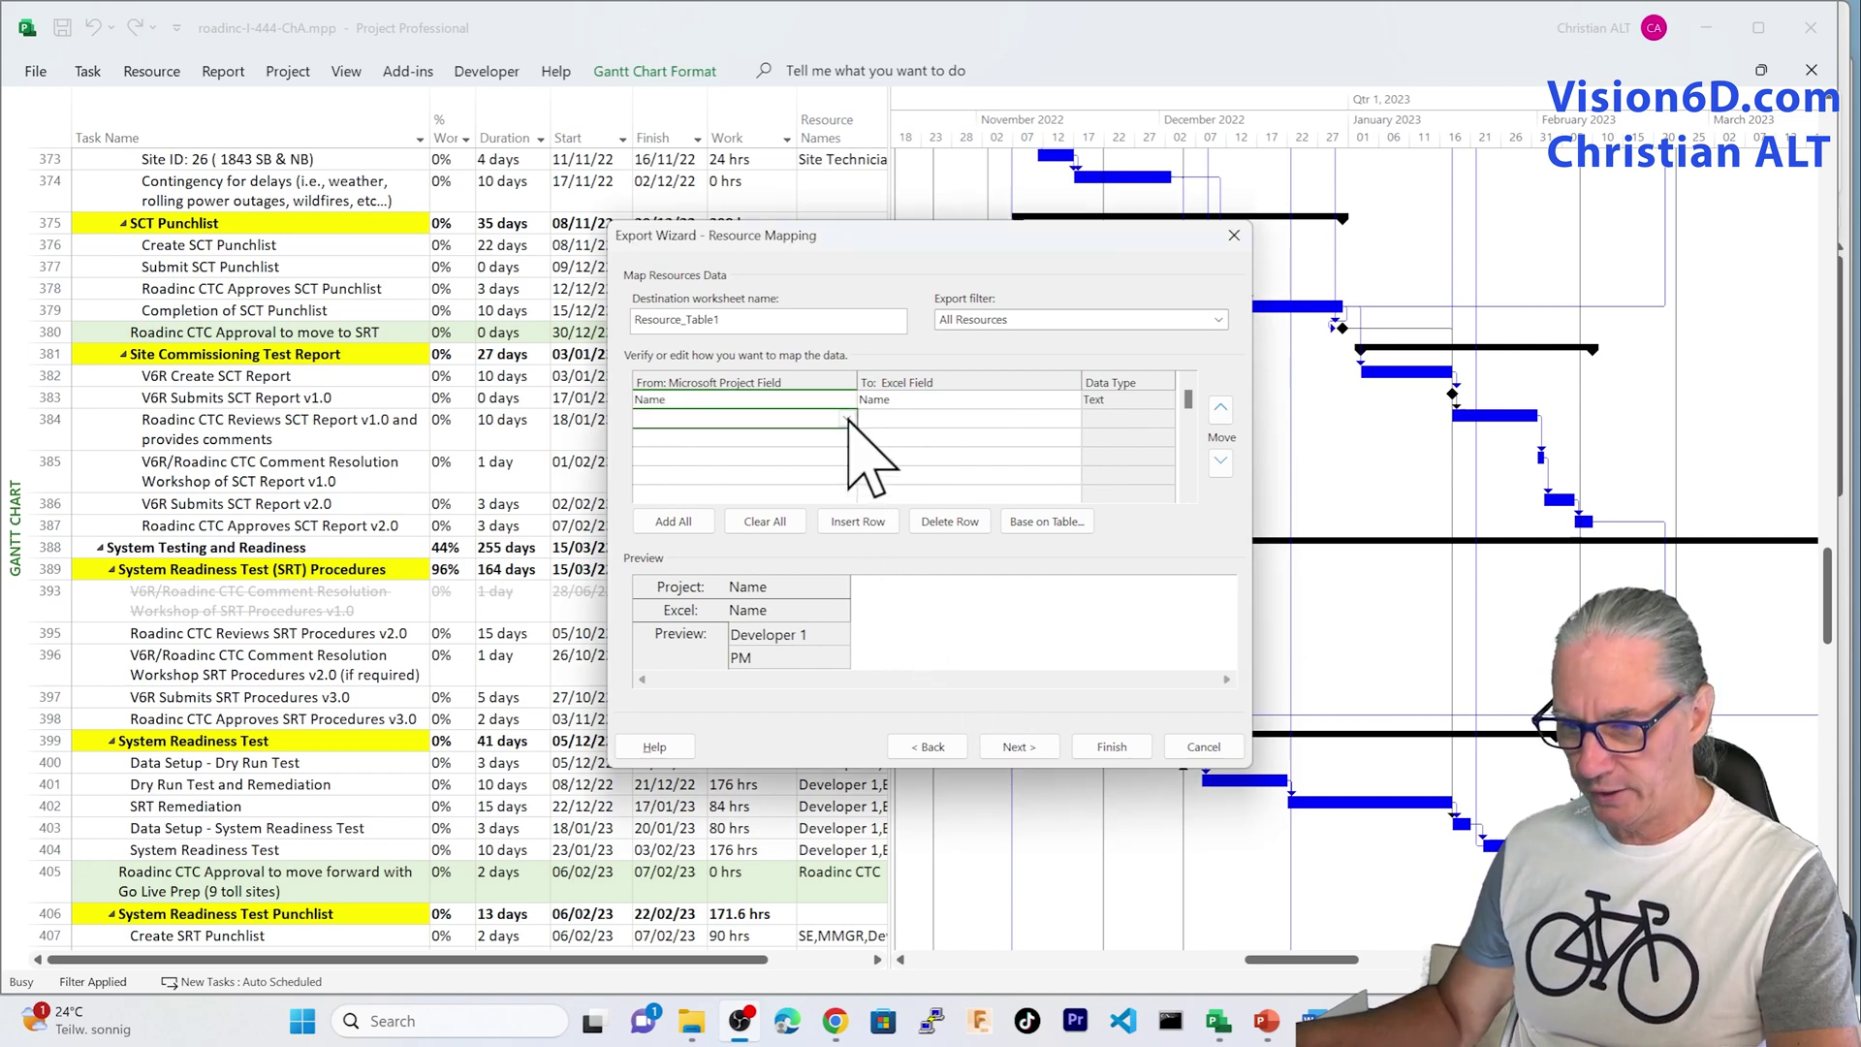
click(847, 418)
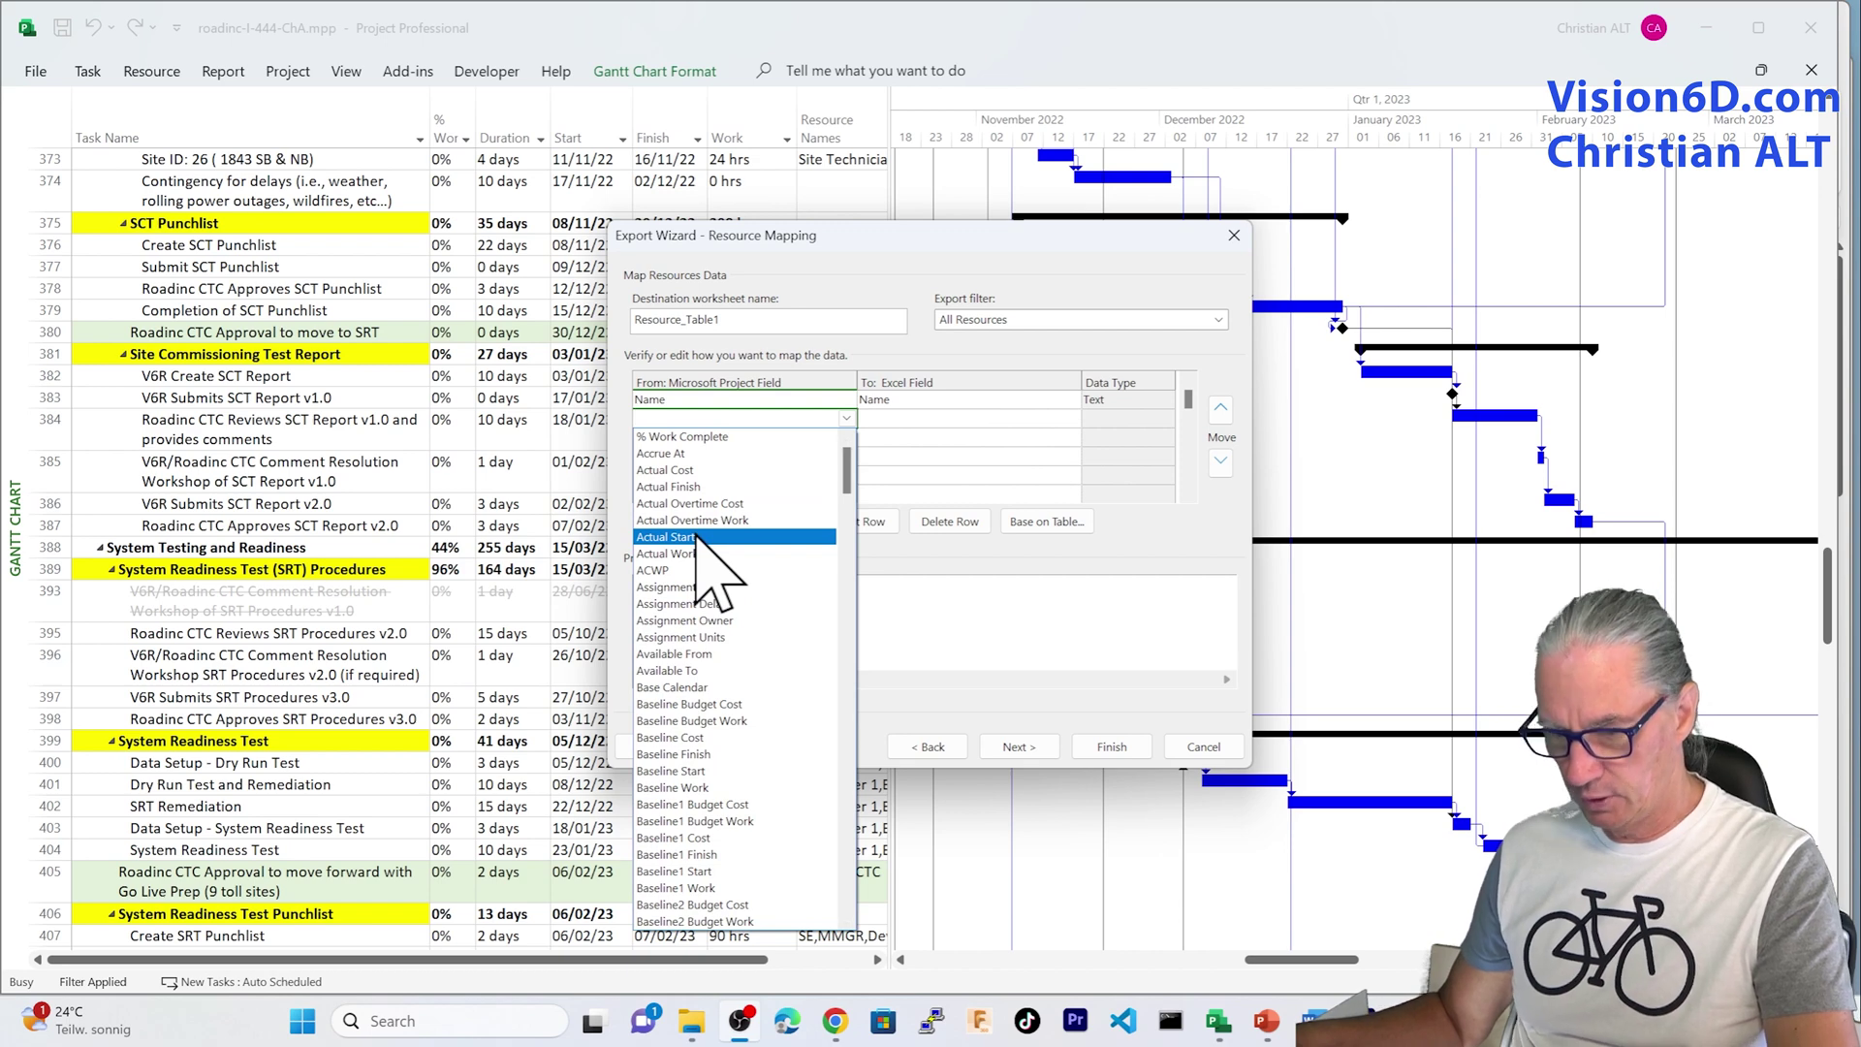
text(Generic)
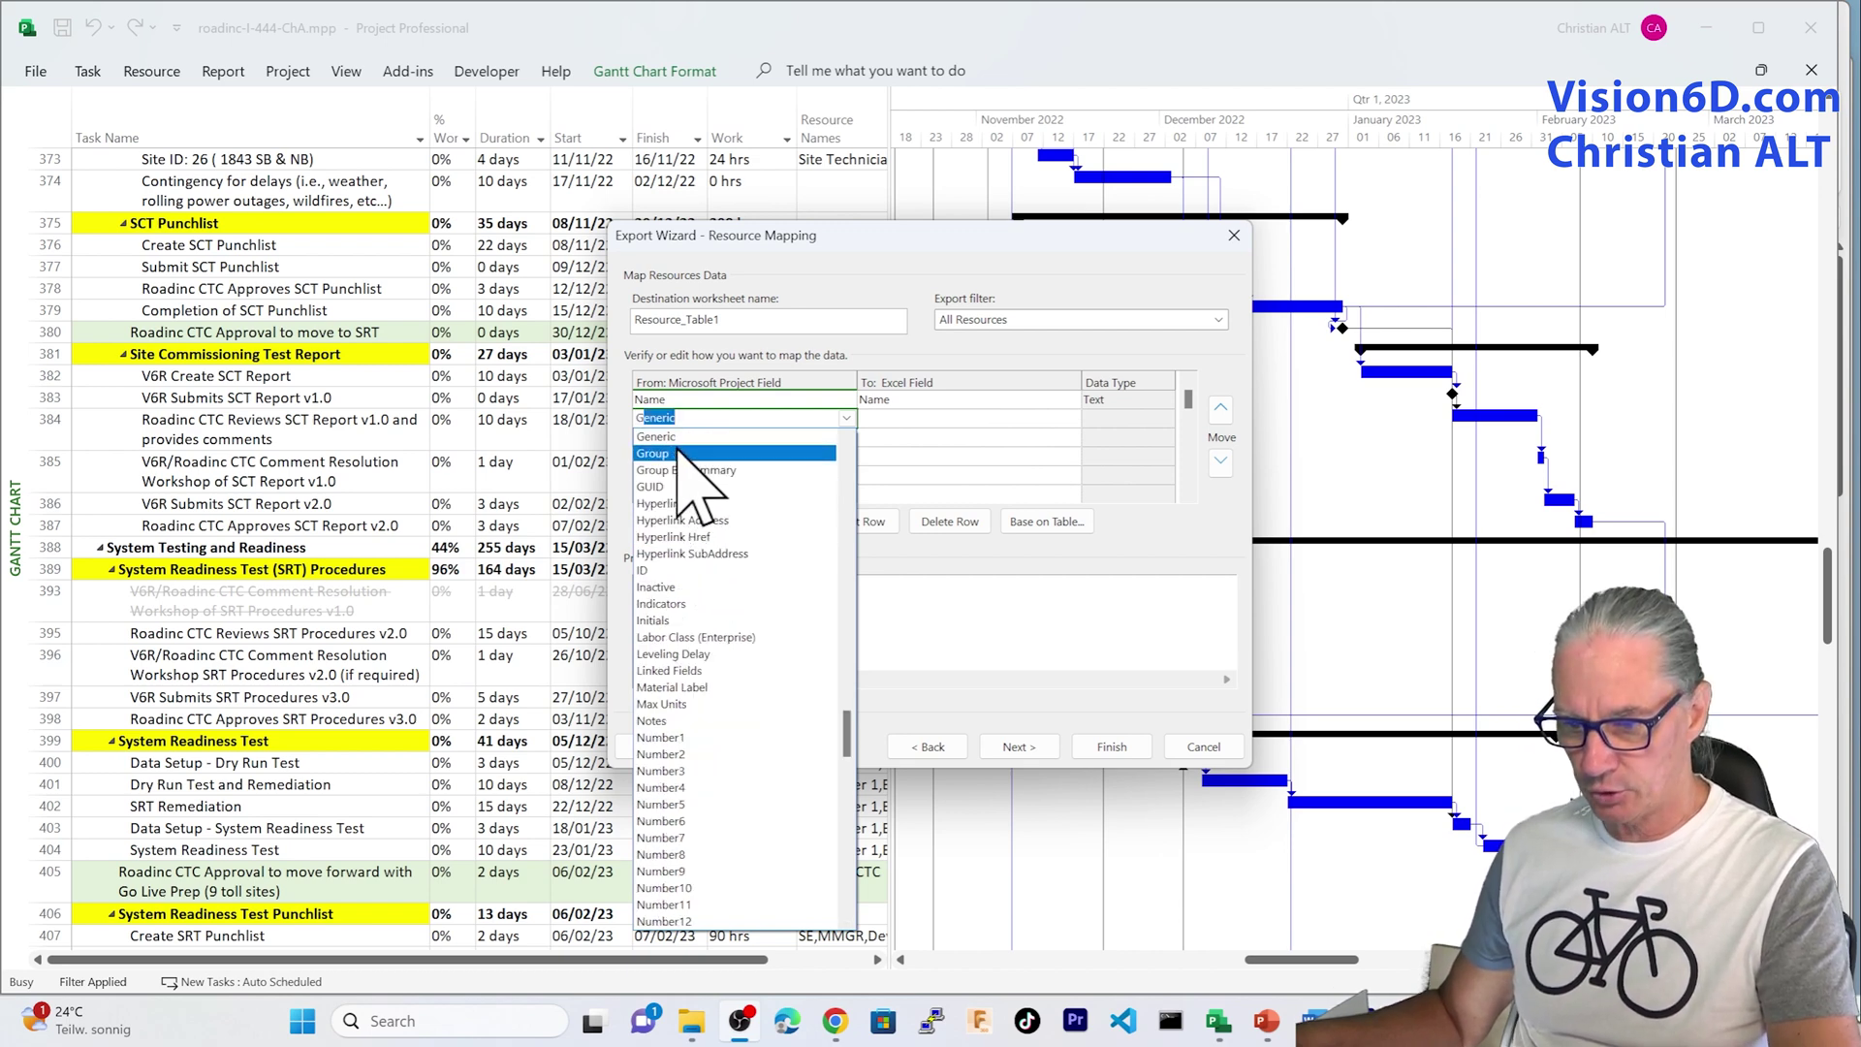
click(679, 452)
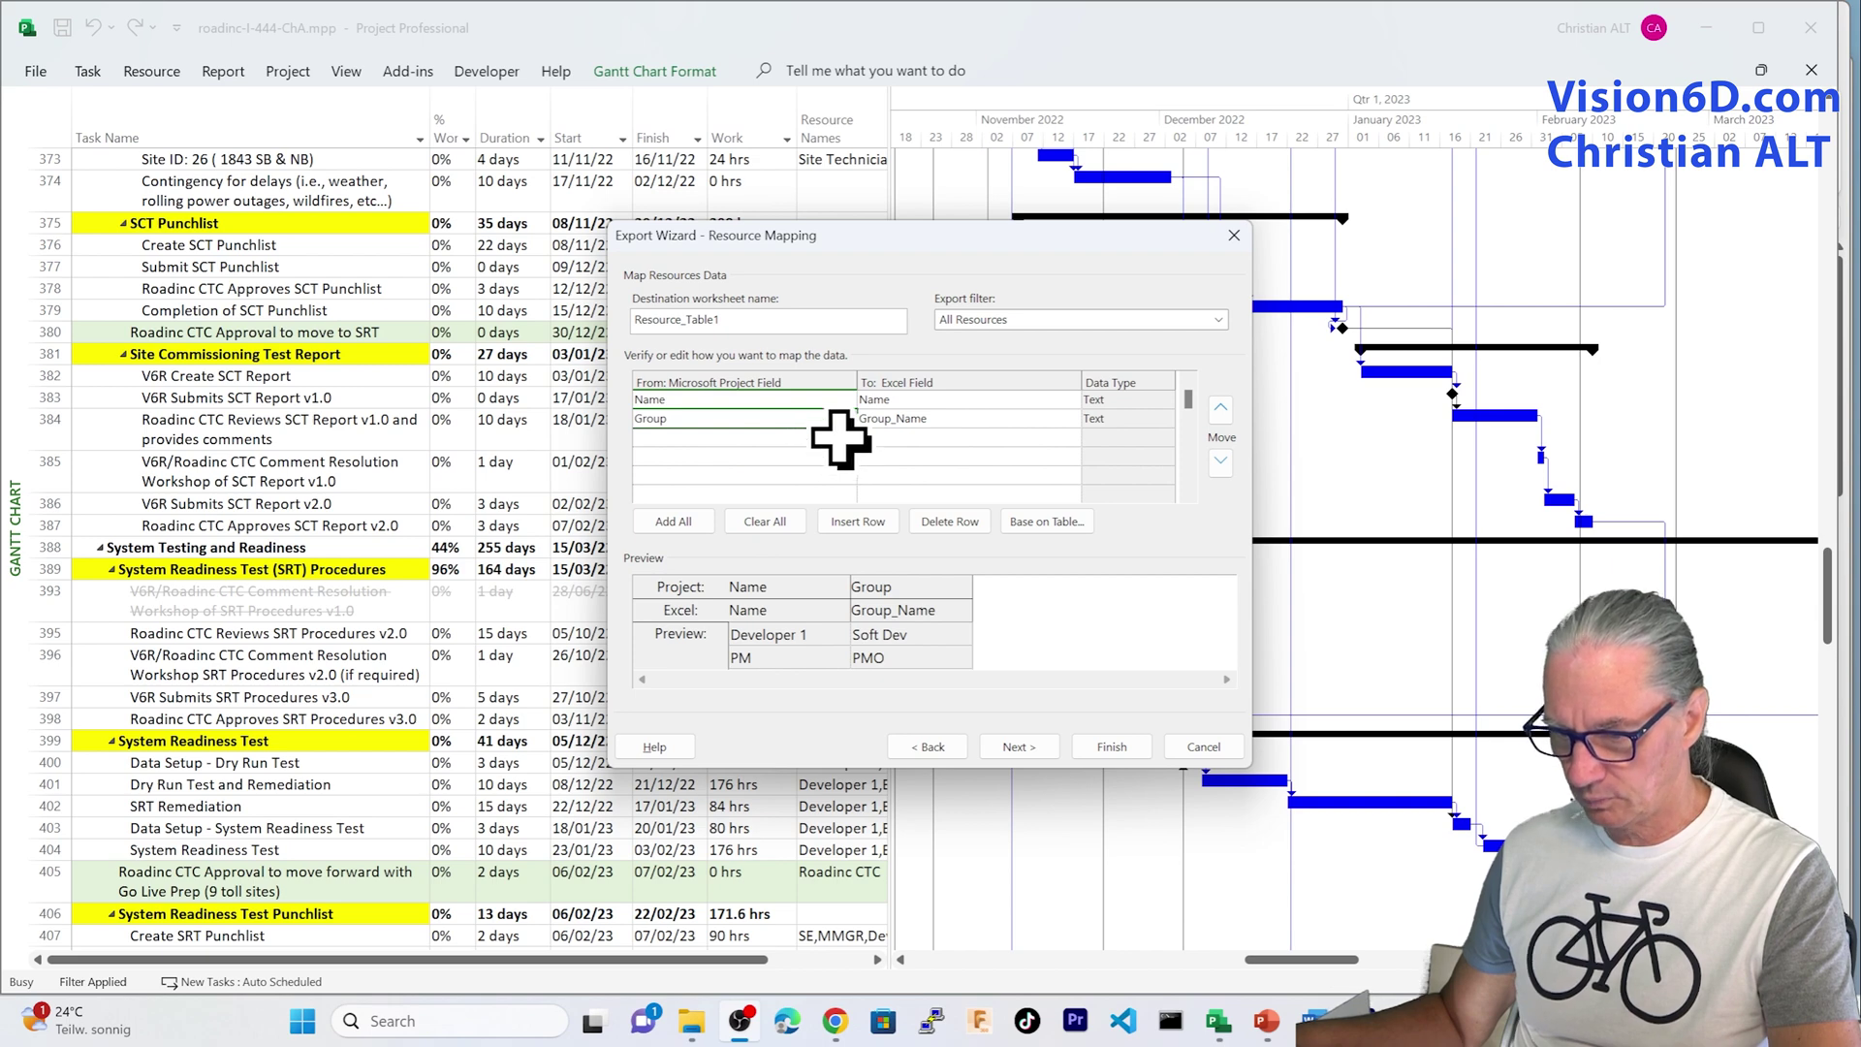
- Add % Work Complete, Work and Work Variance as Percent_Work_Complete, Scheduled_Work, Work_Variance
click(842, 438)
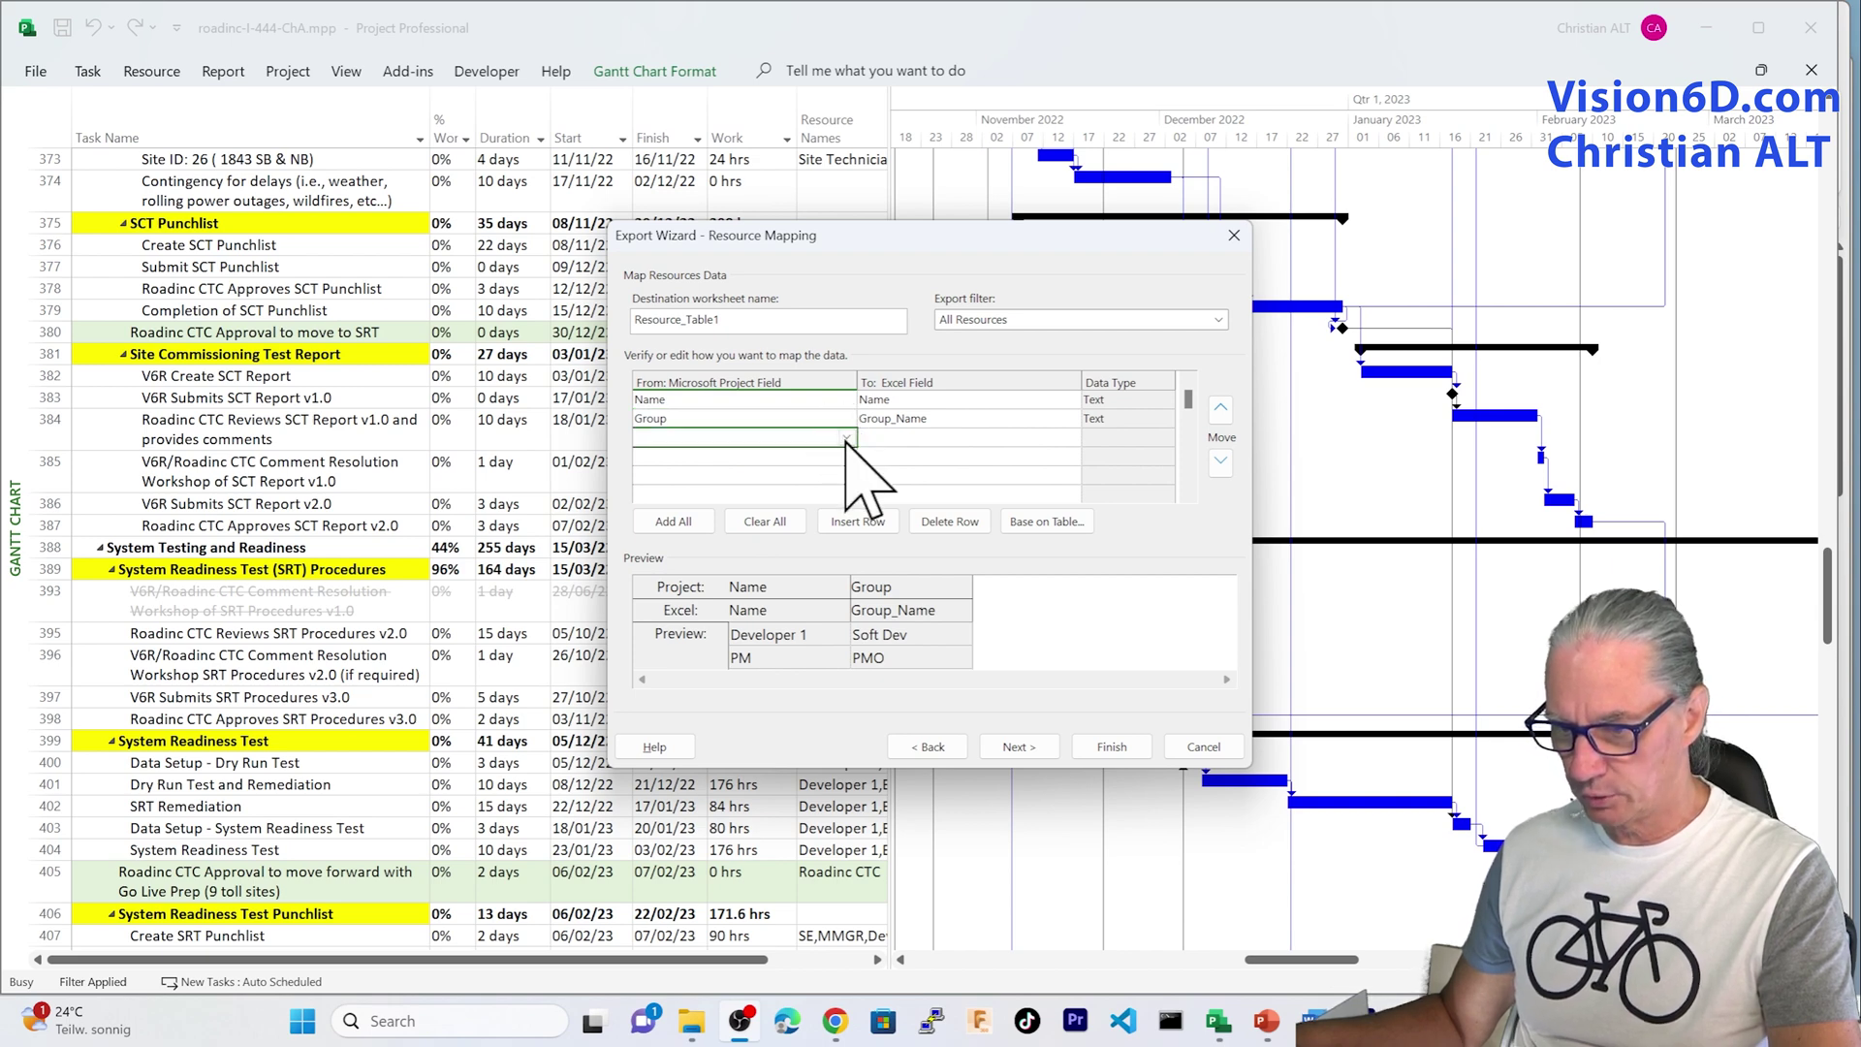
click(846, 438)
click(749, 459)
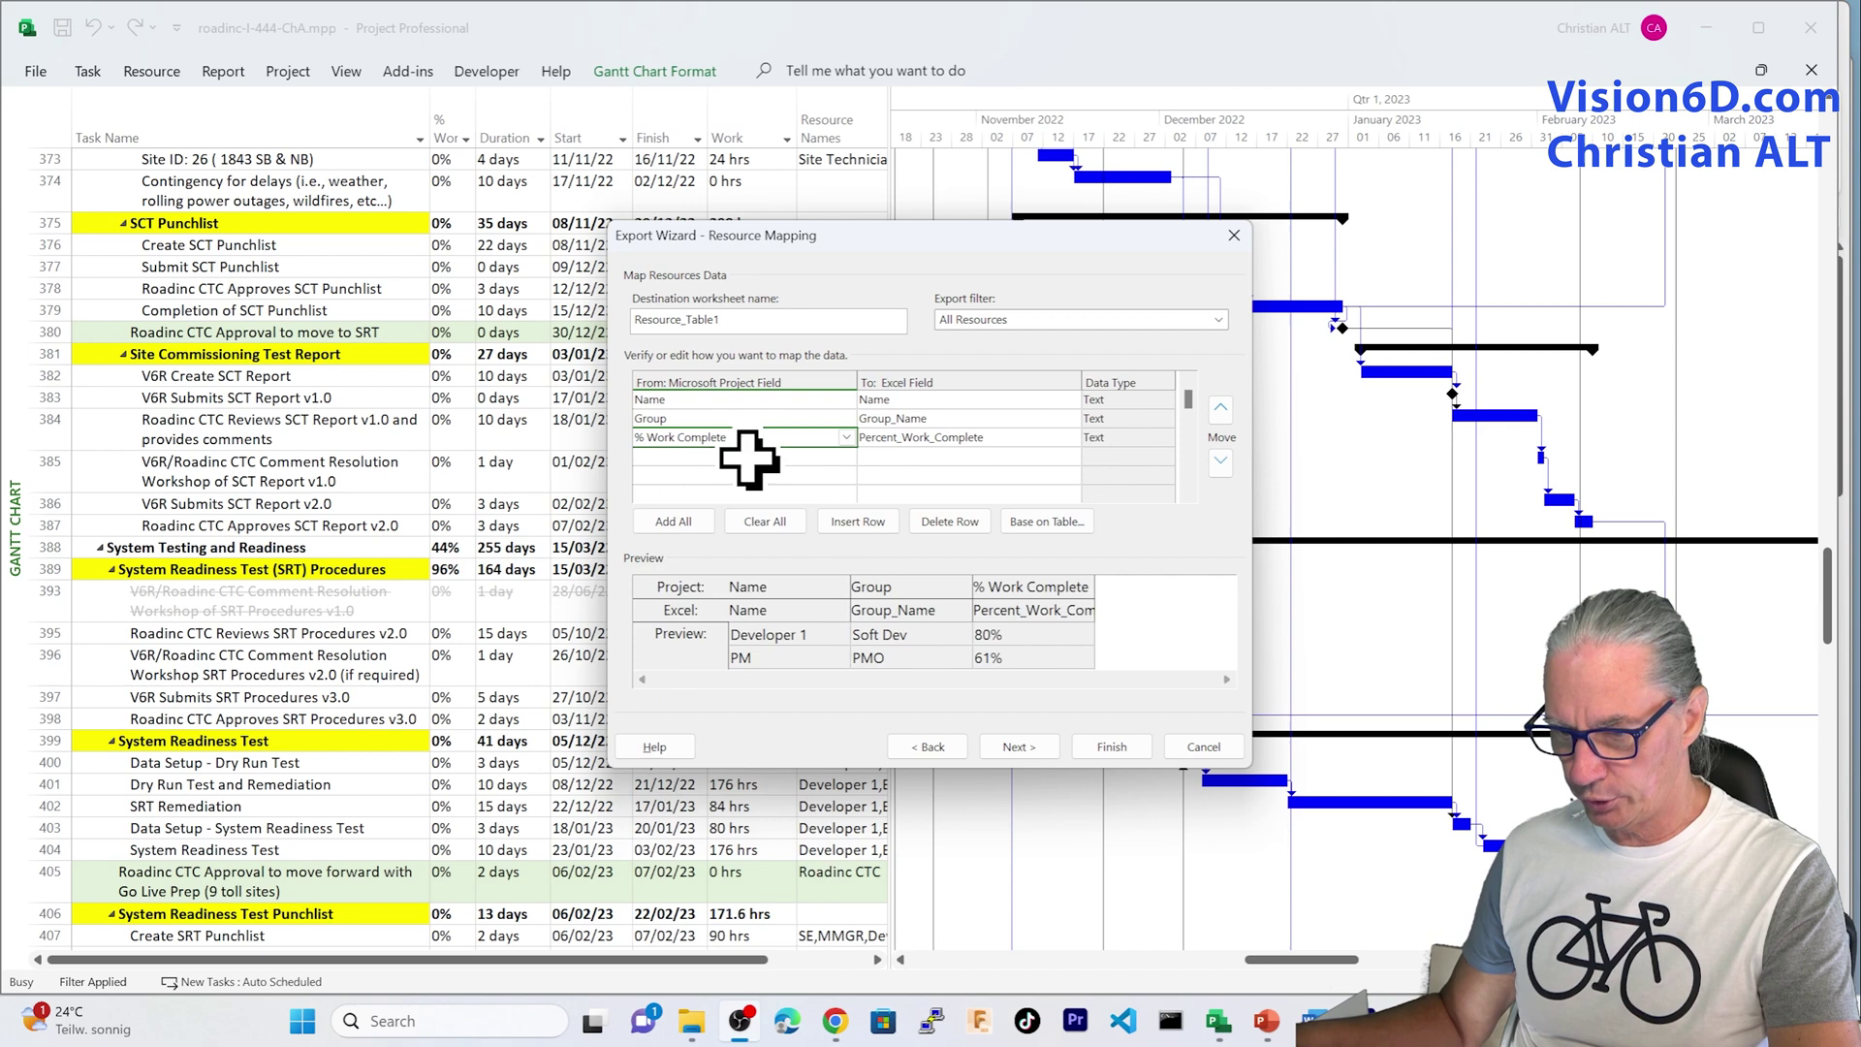
click(850, 457)
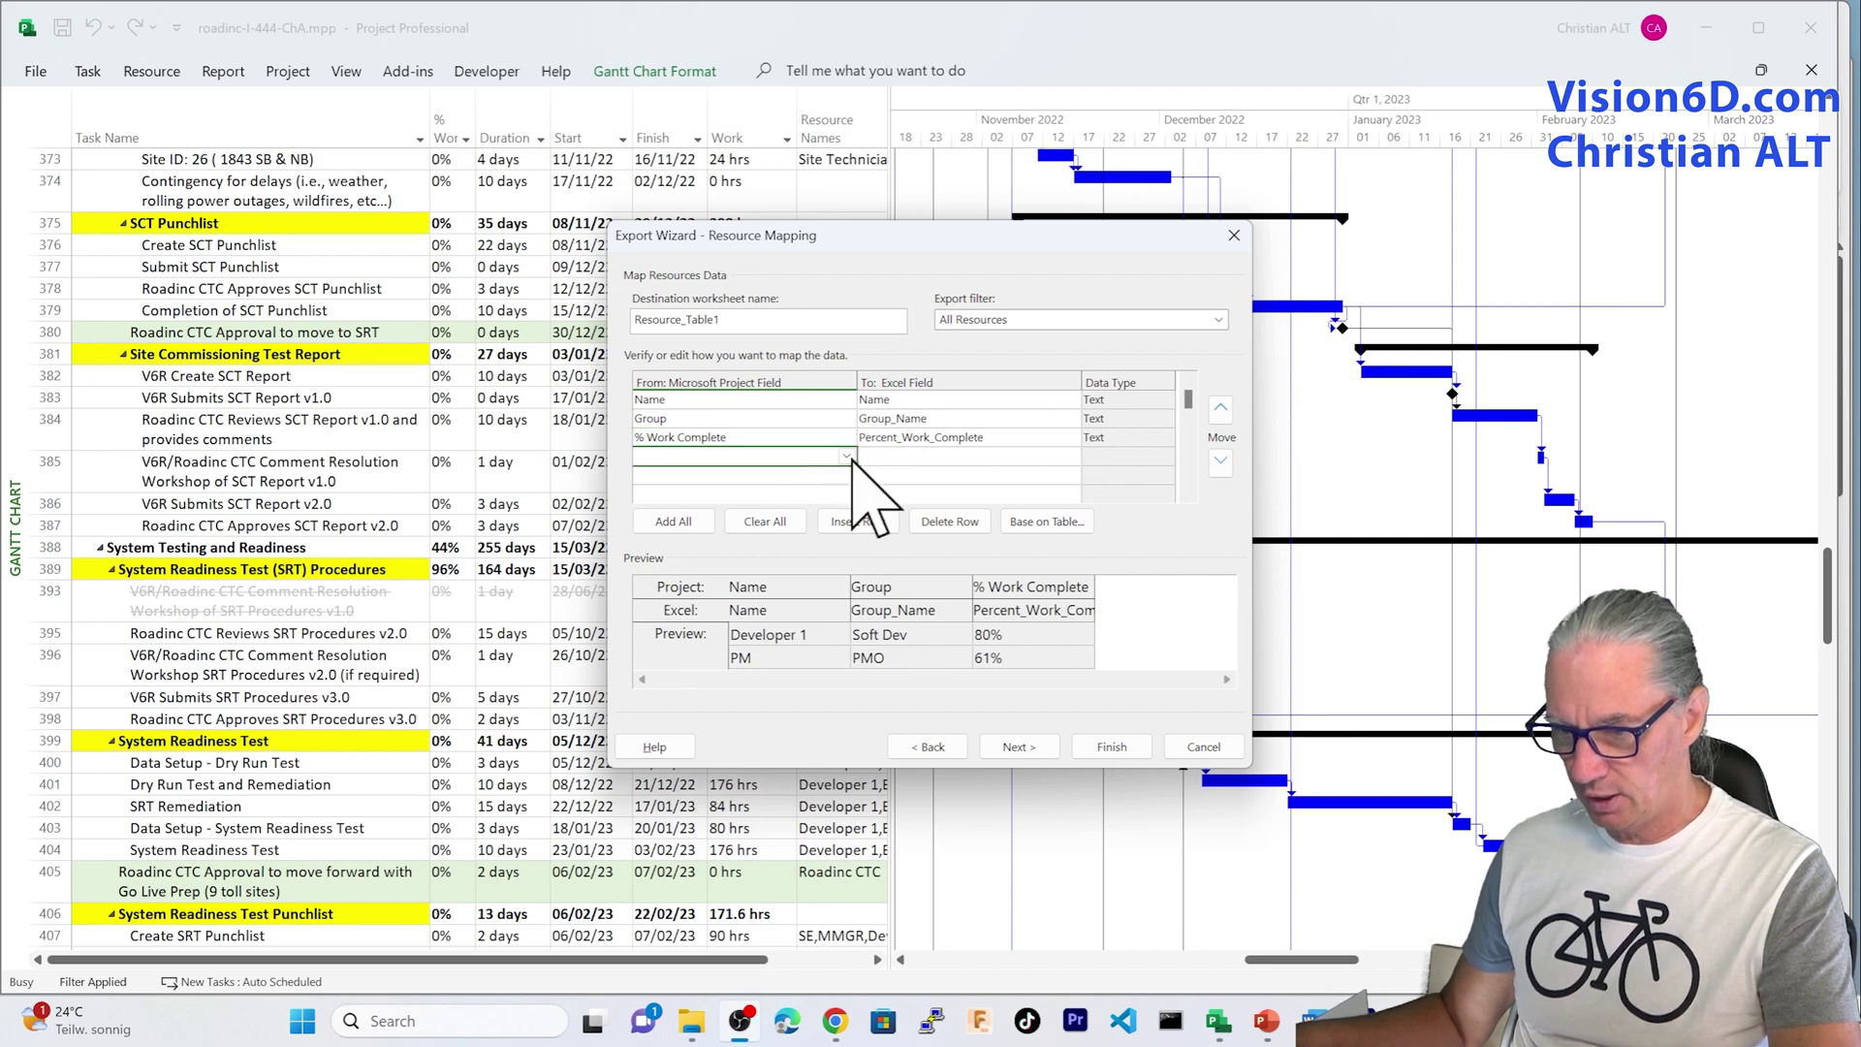
click(847, 457)
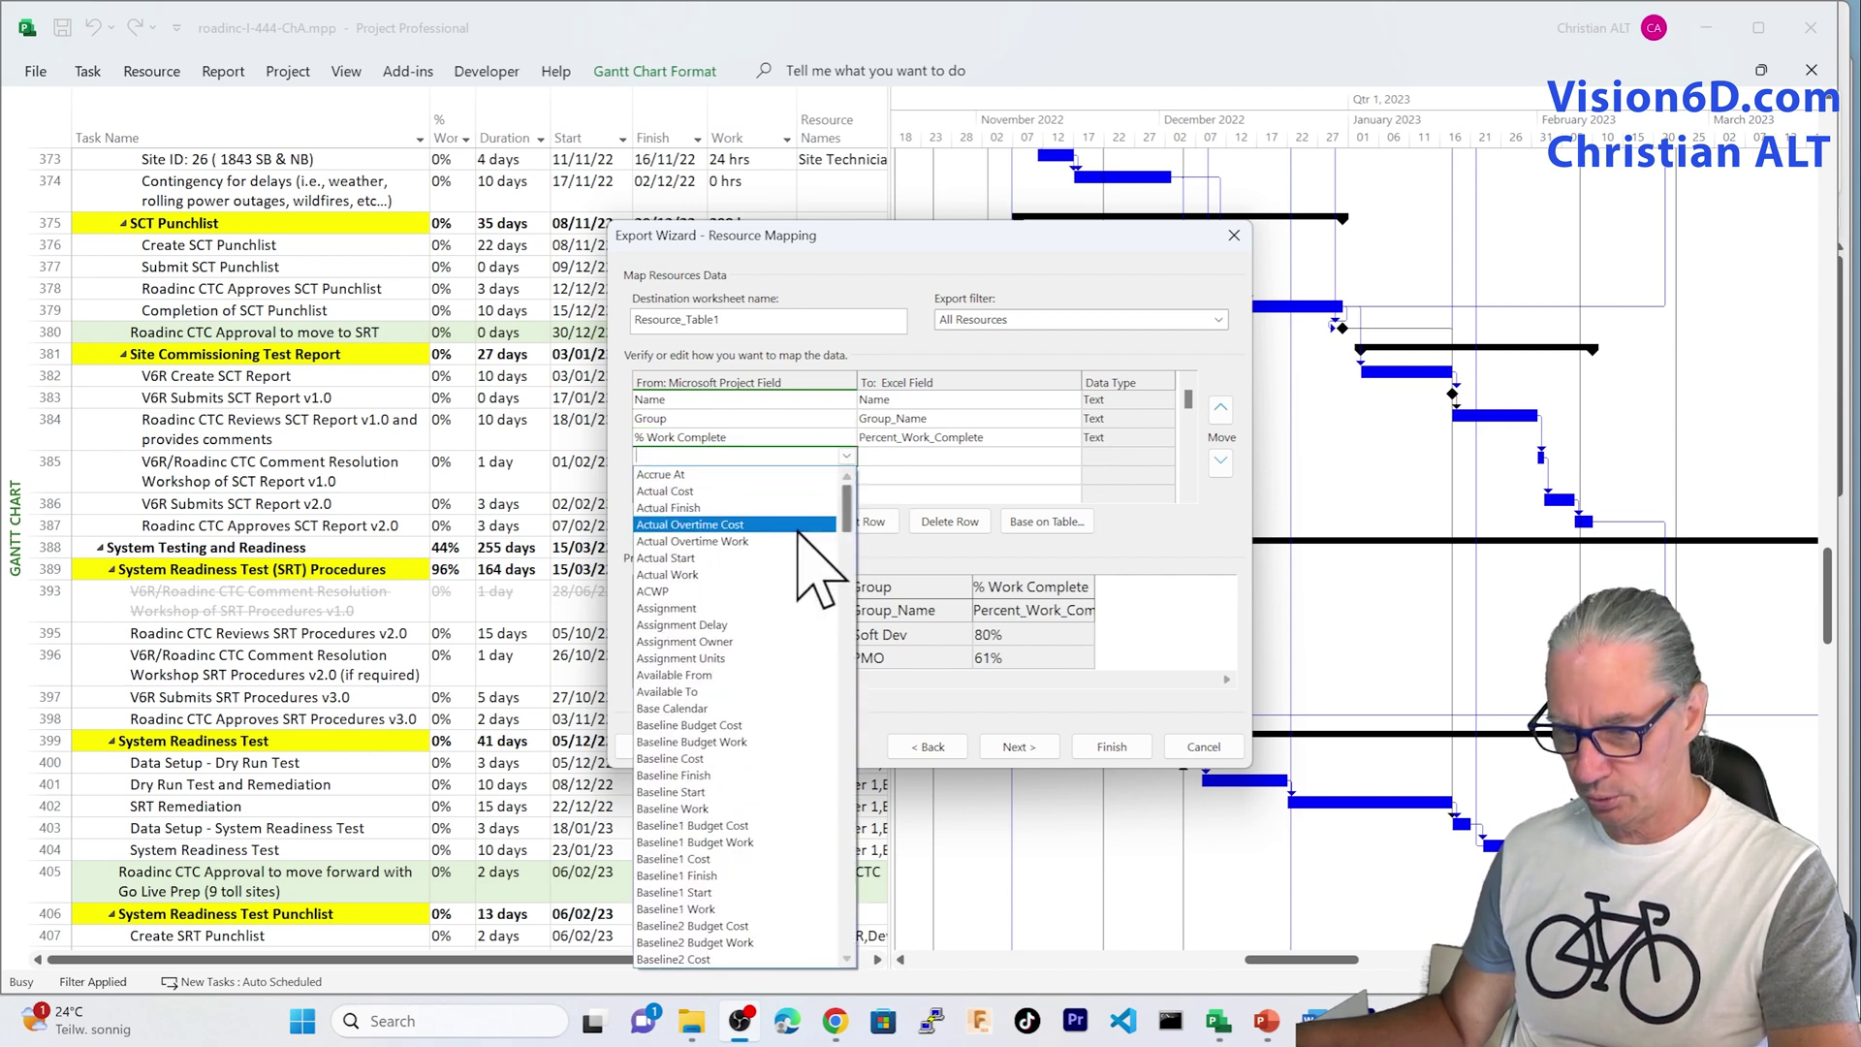
text(WBS)
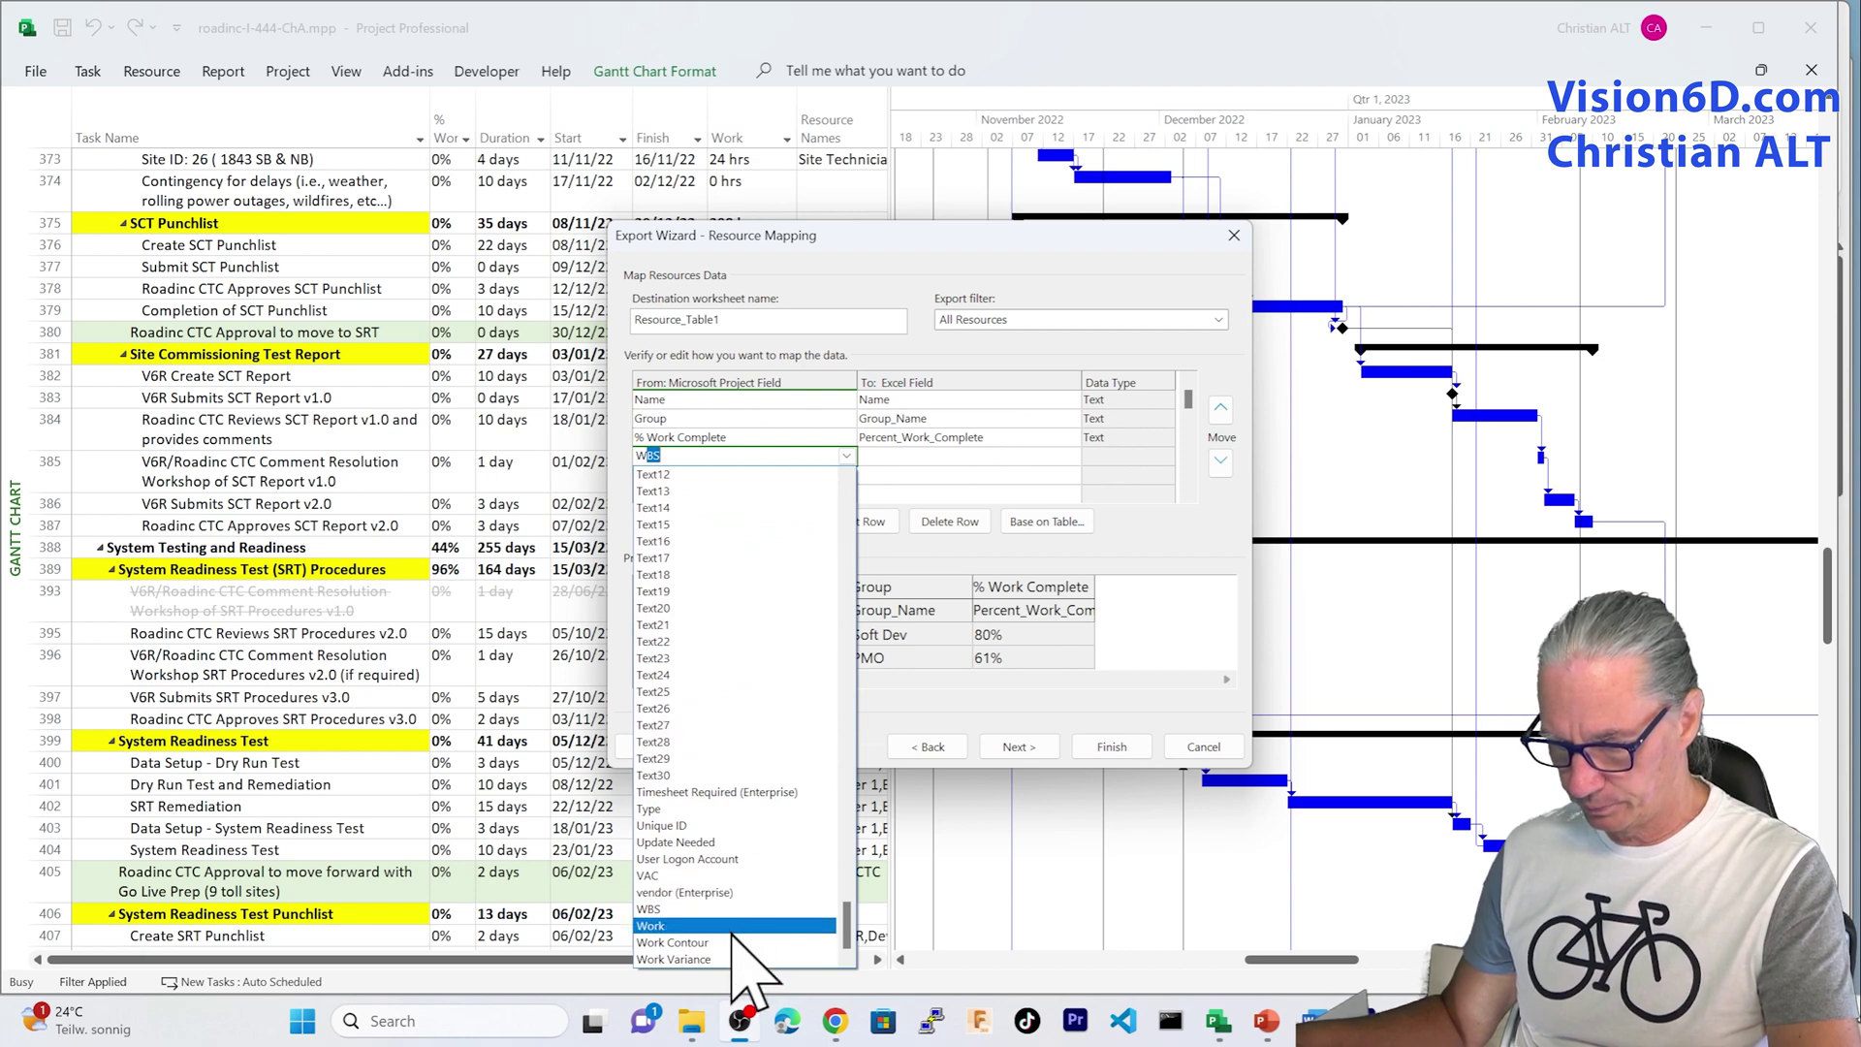
click(734, 926)
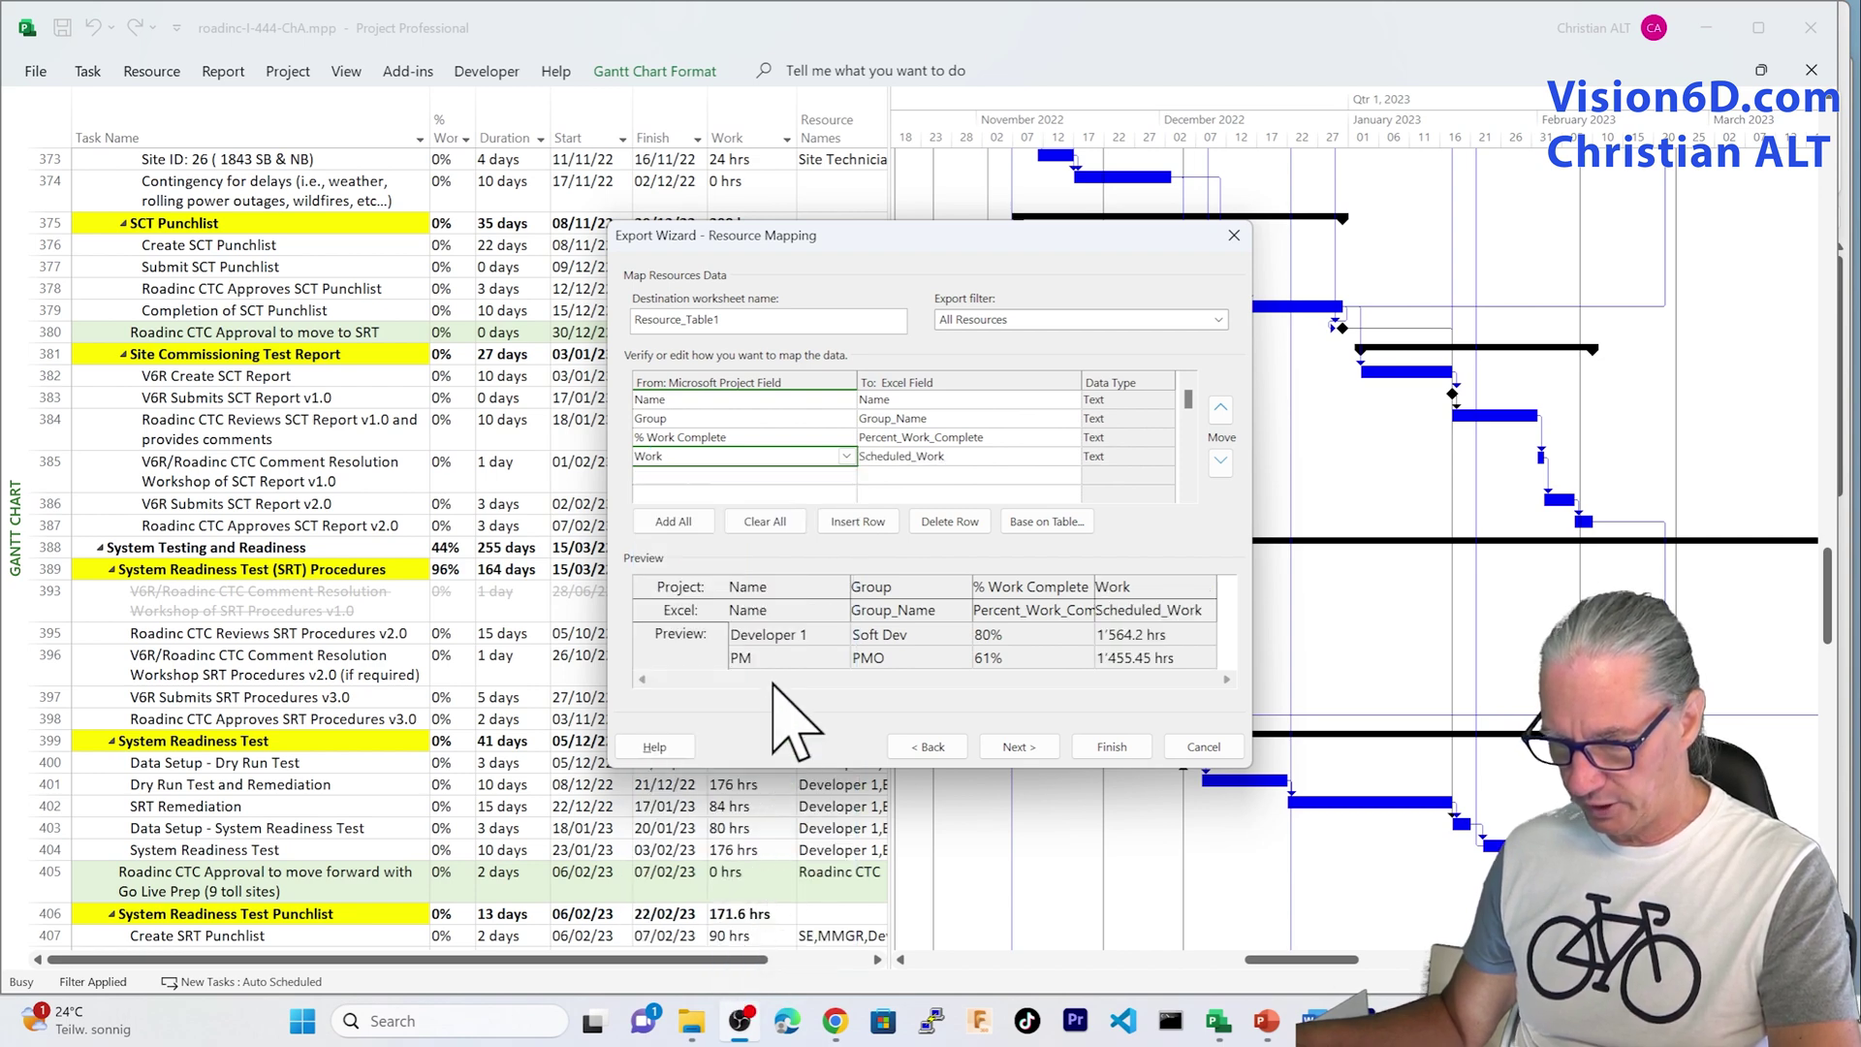
click(849, 477)
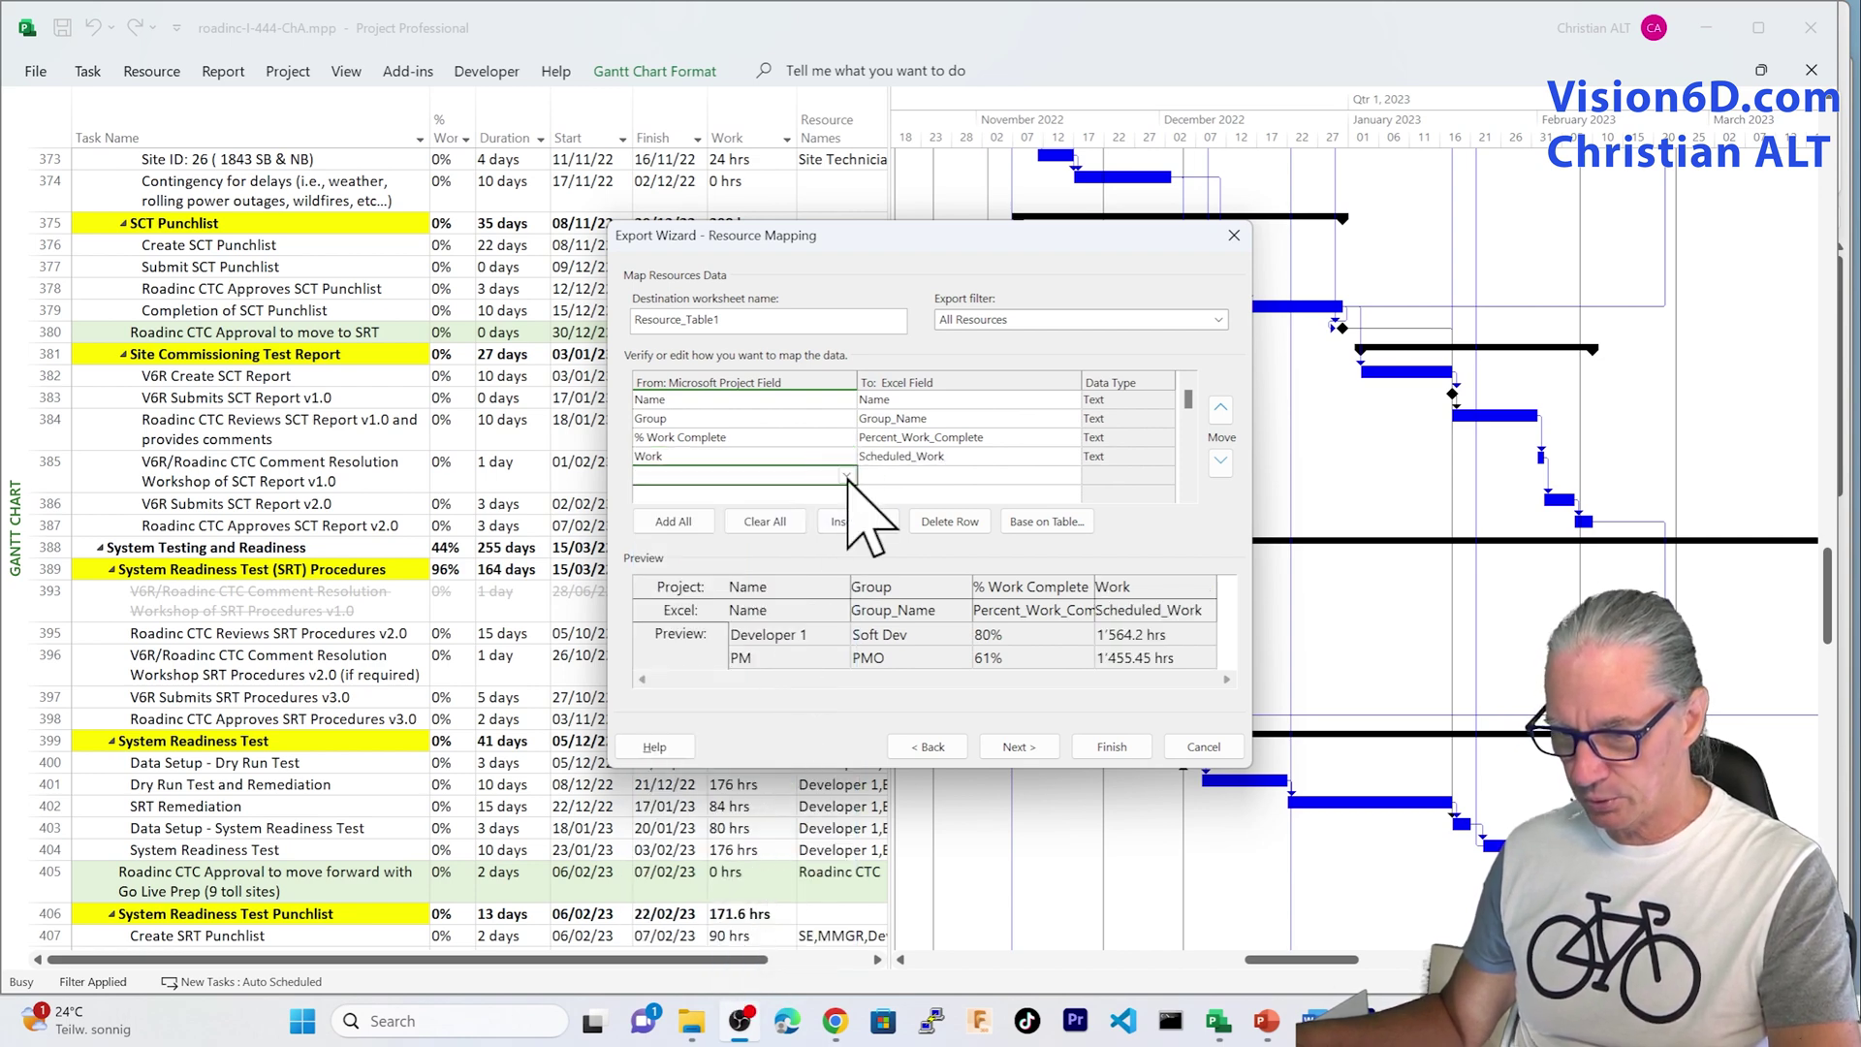
click(847, 476)
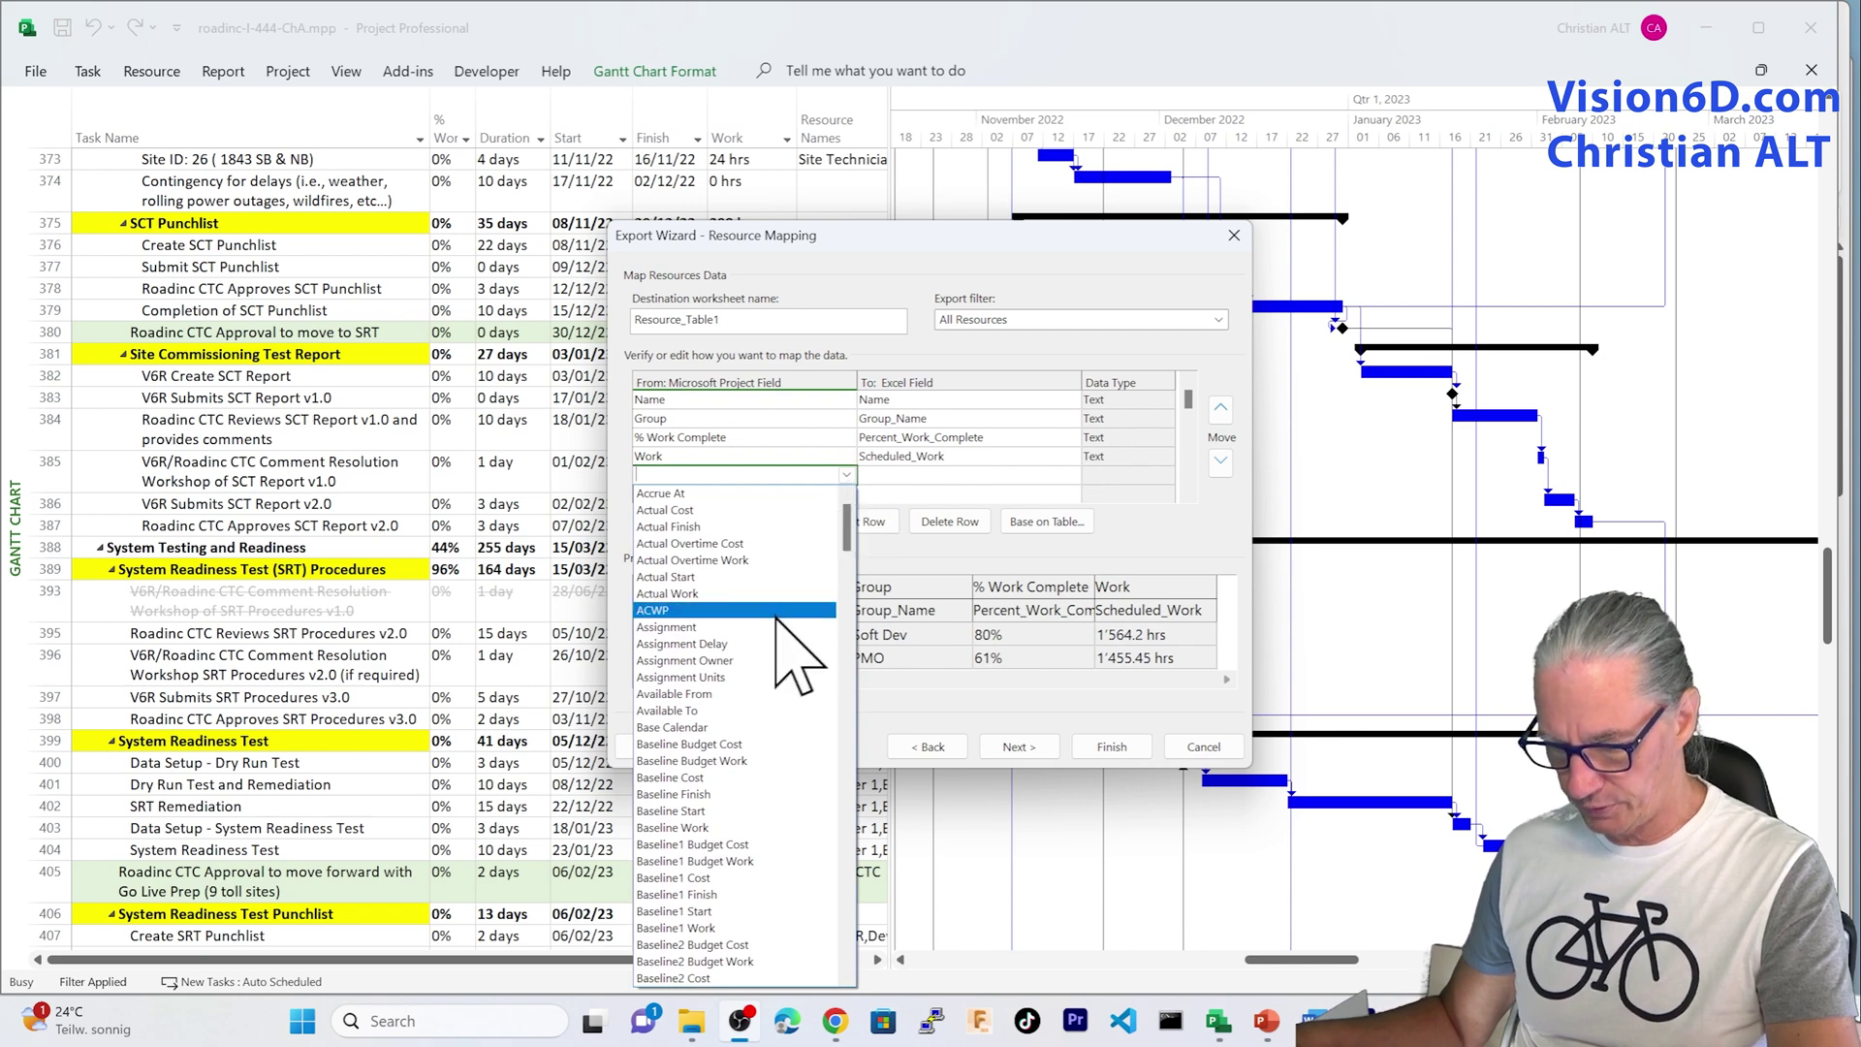
click(736, 977)
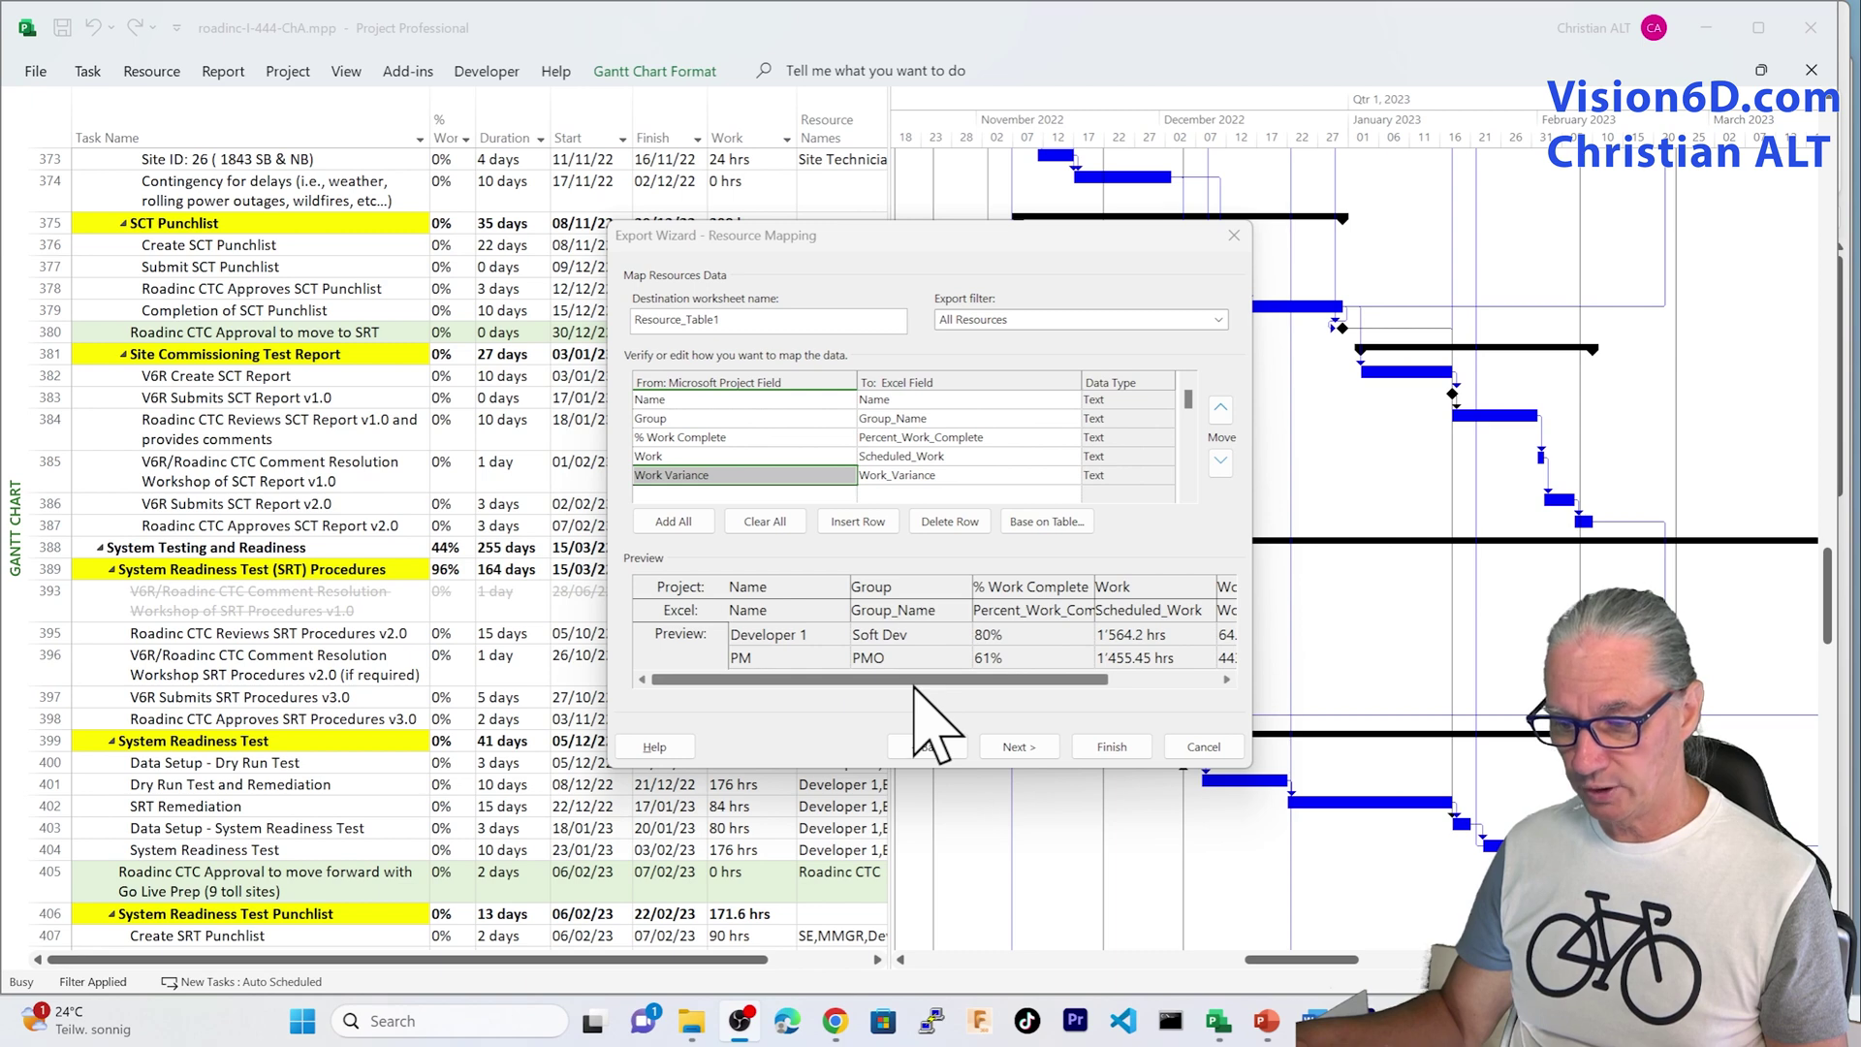
drag(915, 680, 1105, 677)
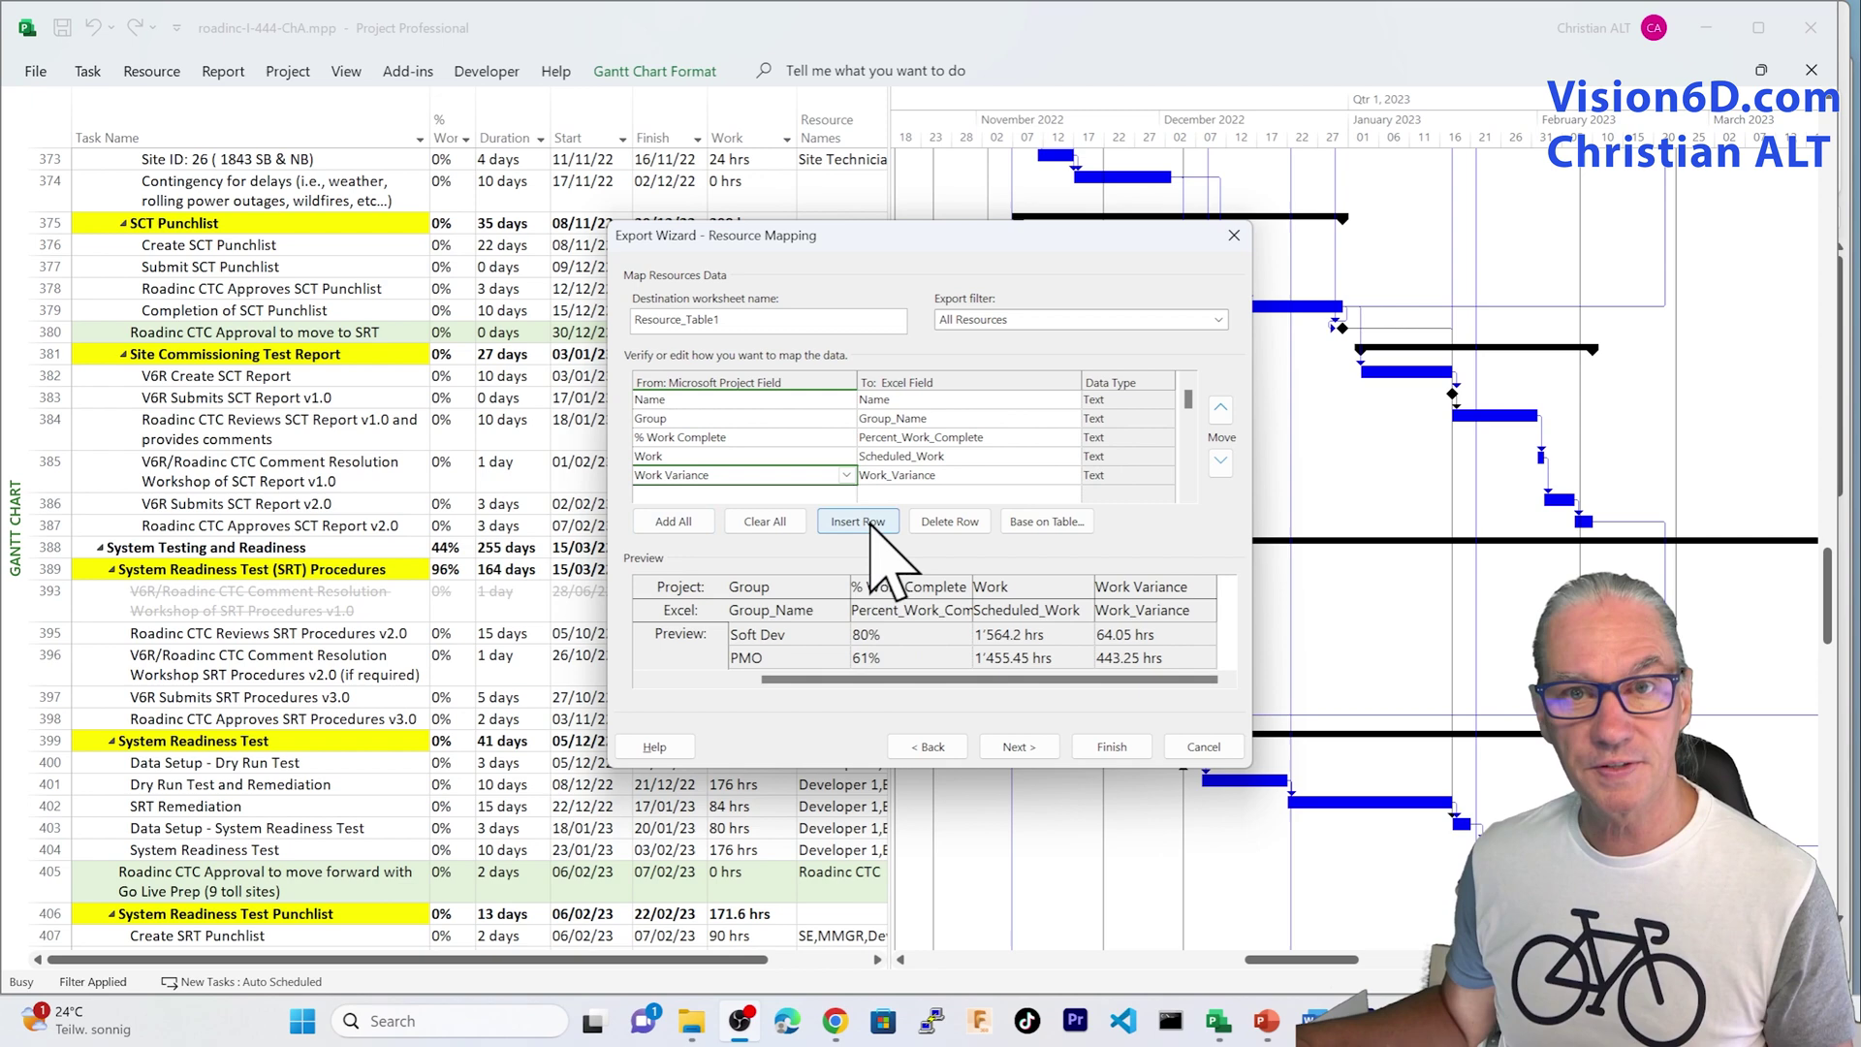
click(1219, 322)
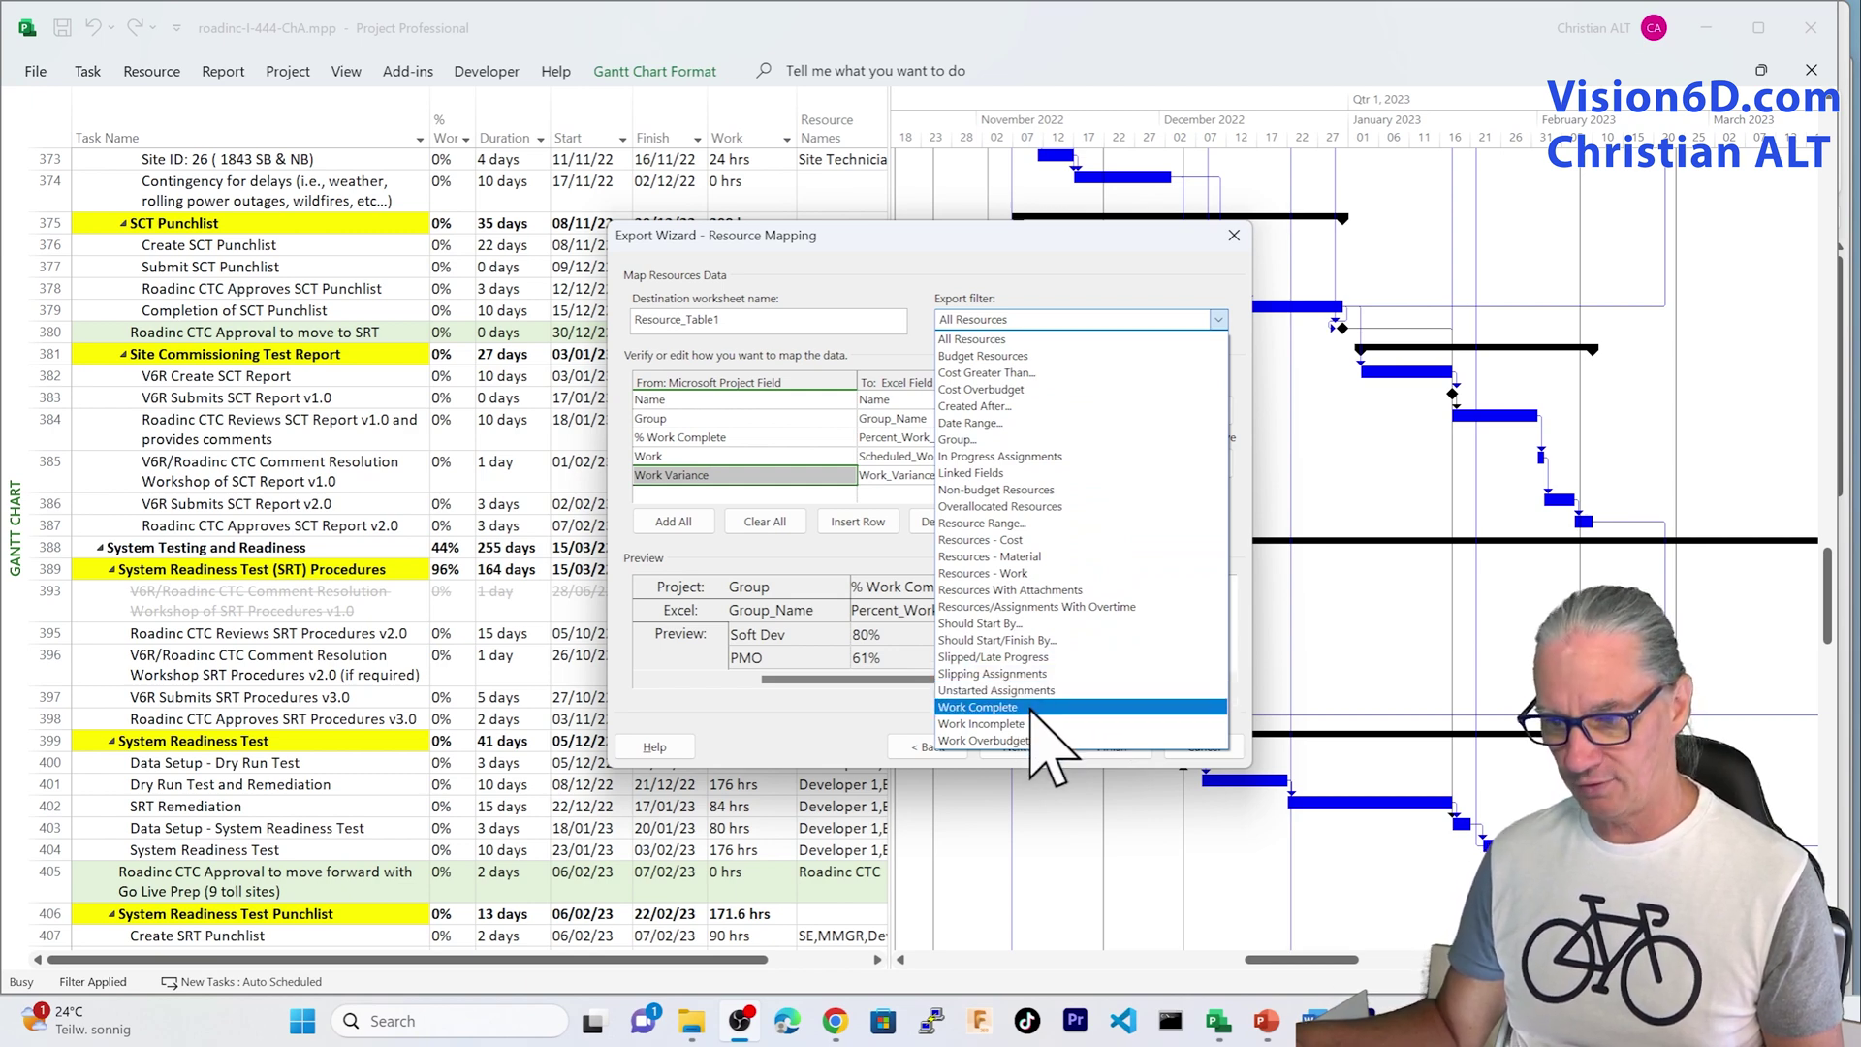
click(833, 717)
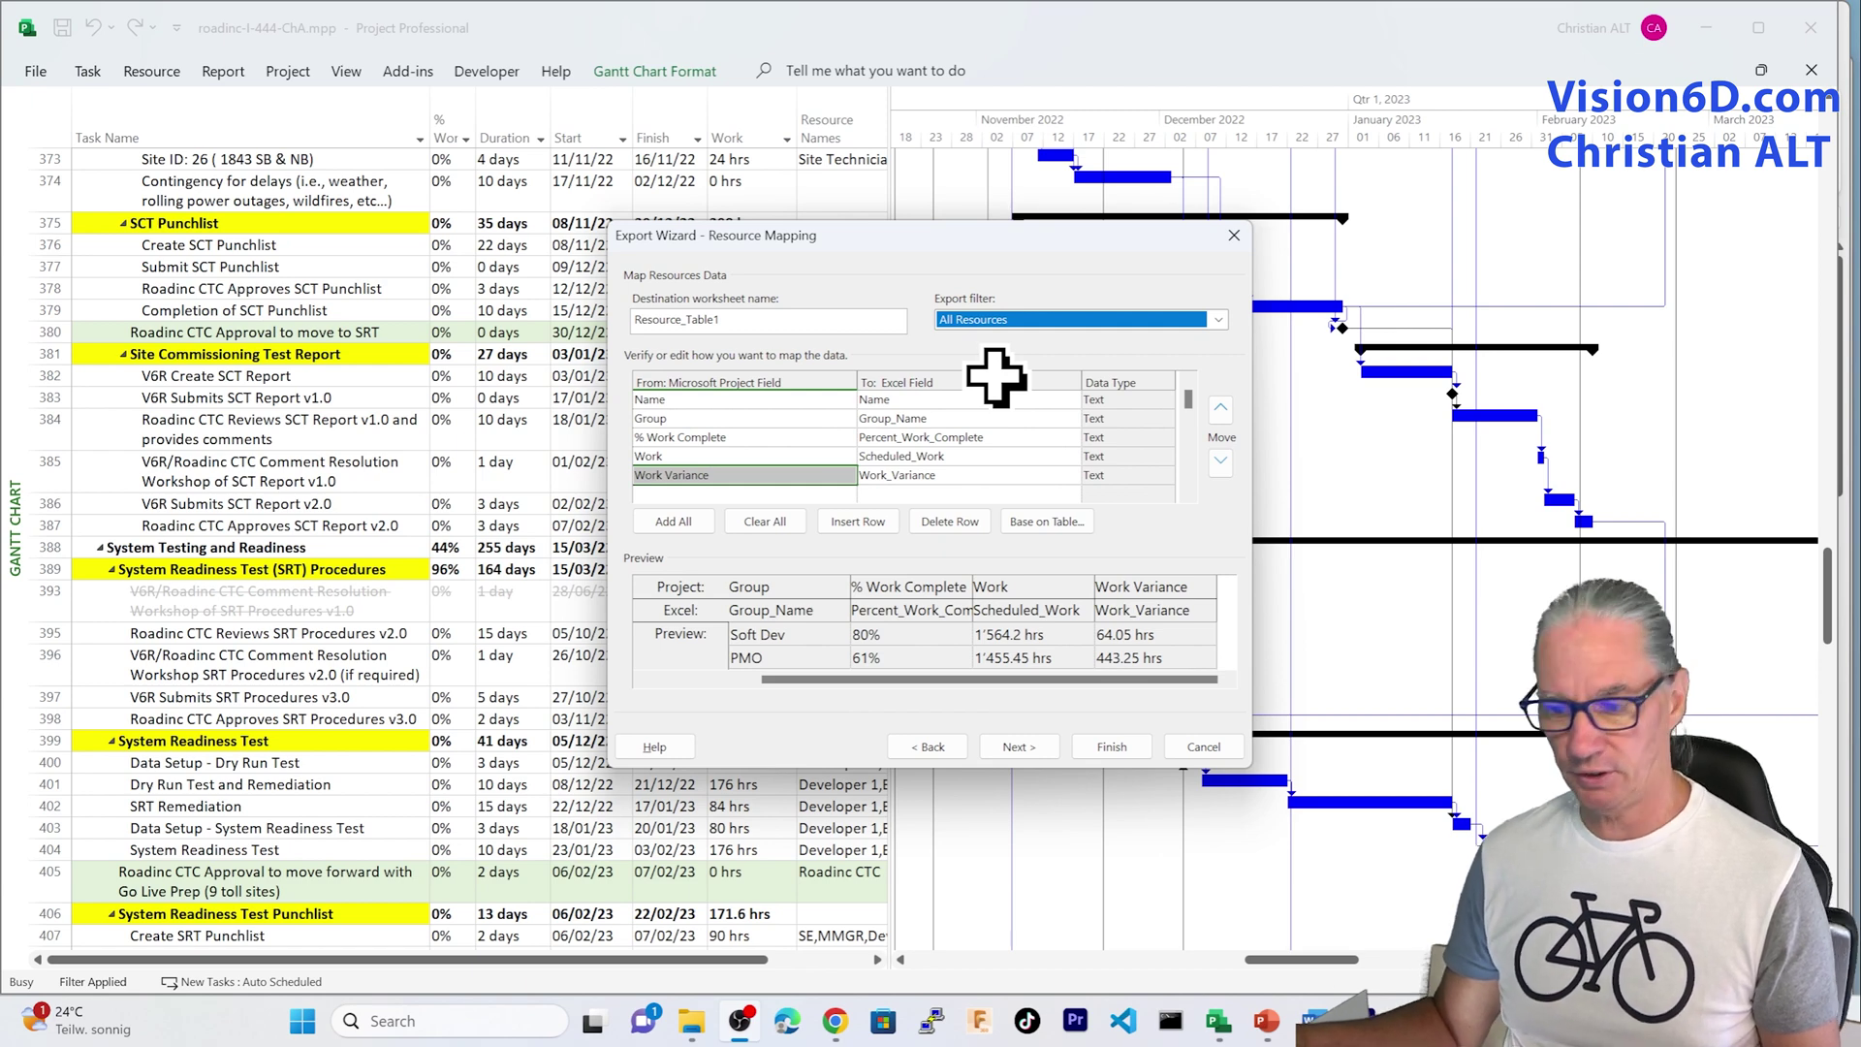
- At End of Map Definition, pick v6-resource as the map name and view the Organizer
click(1041, 748)
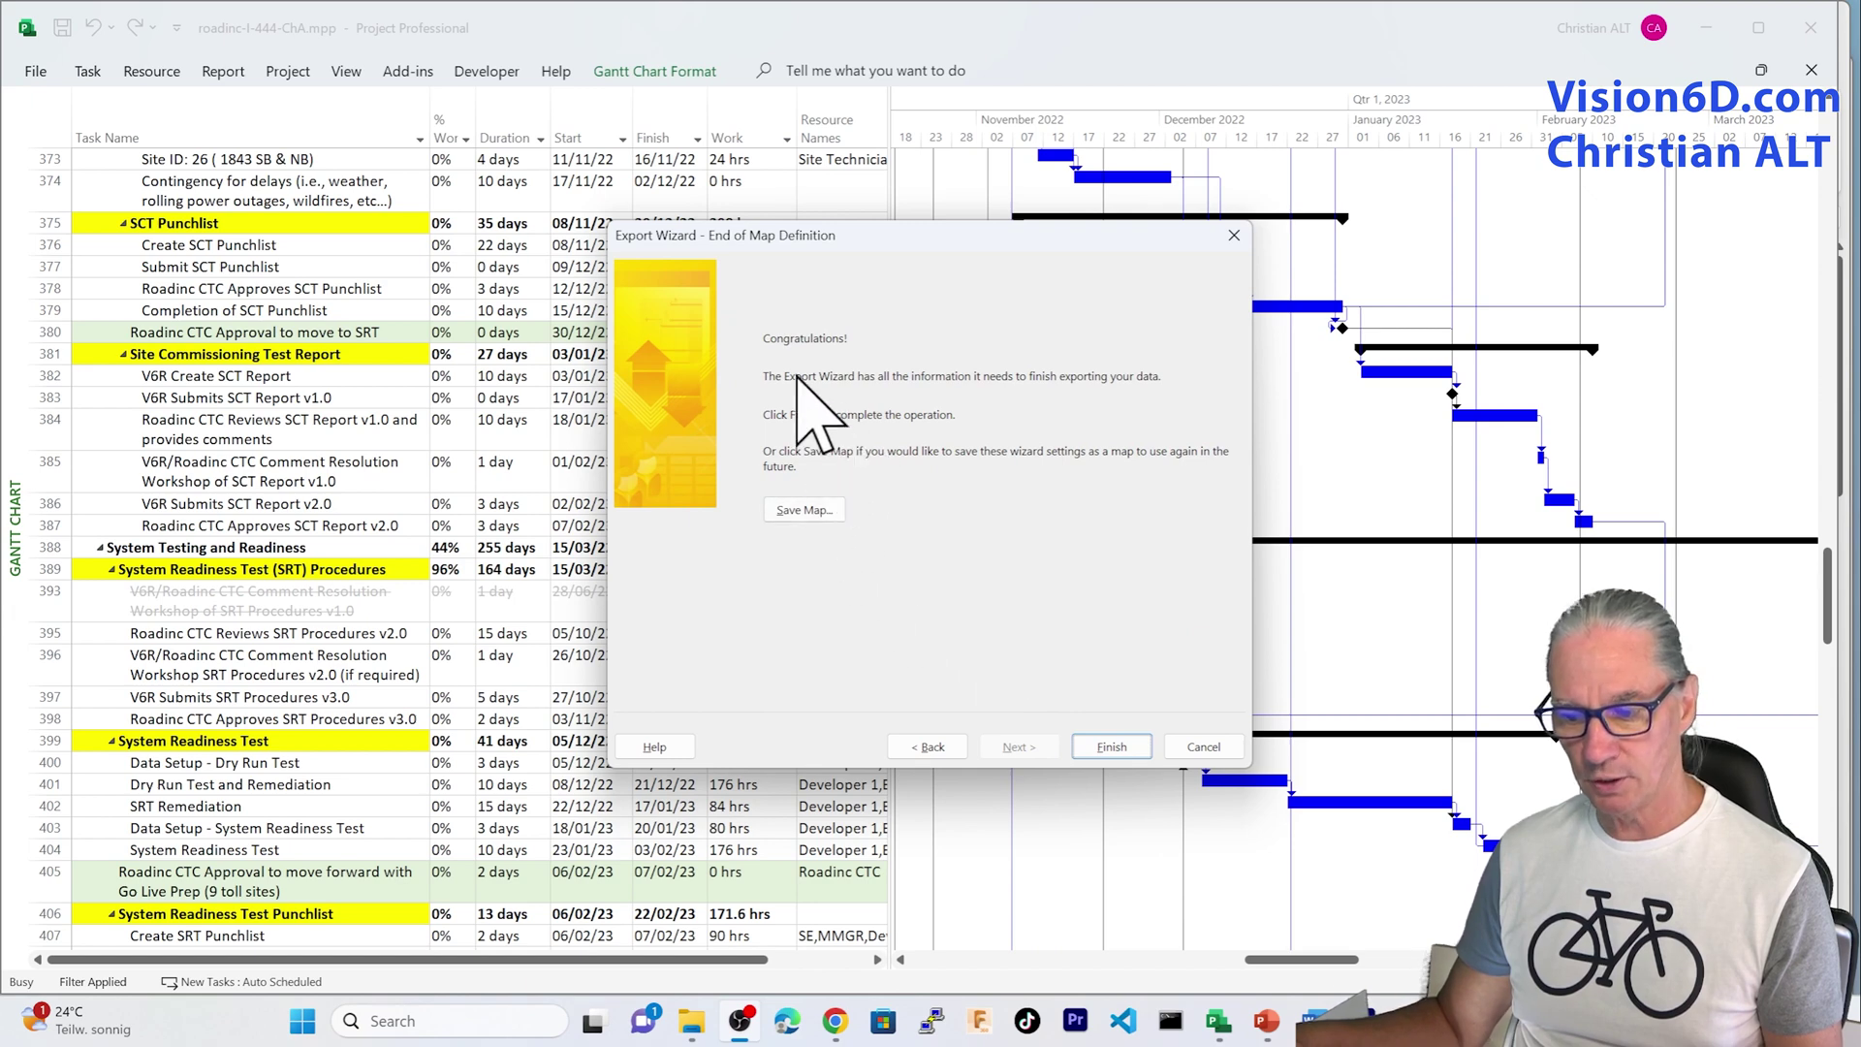
click(805, 510)
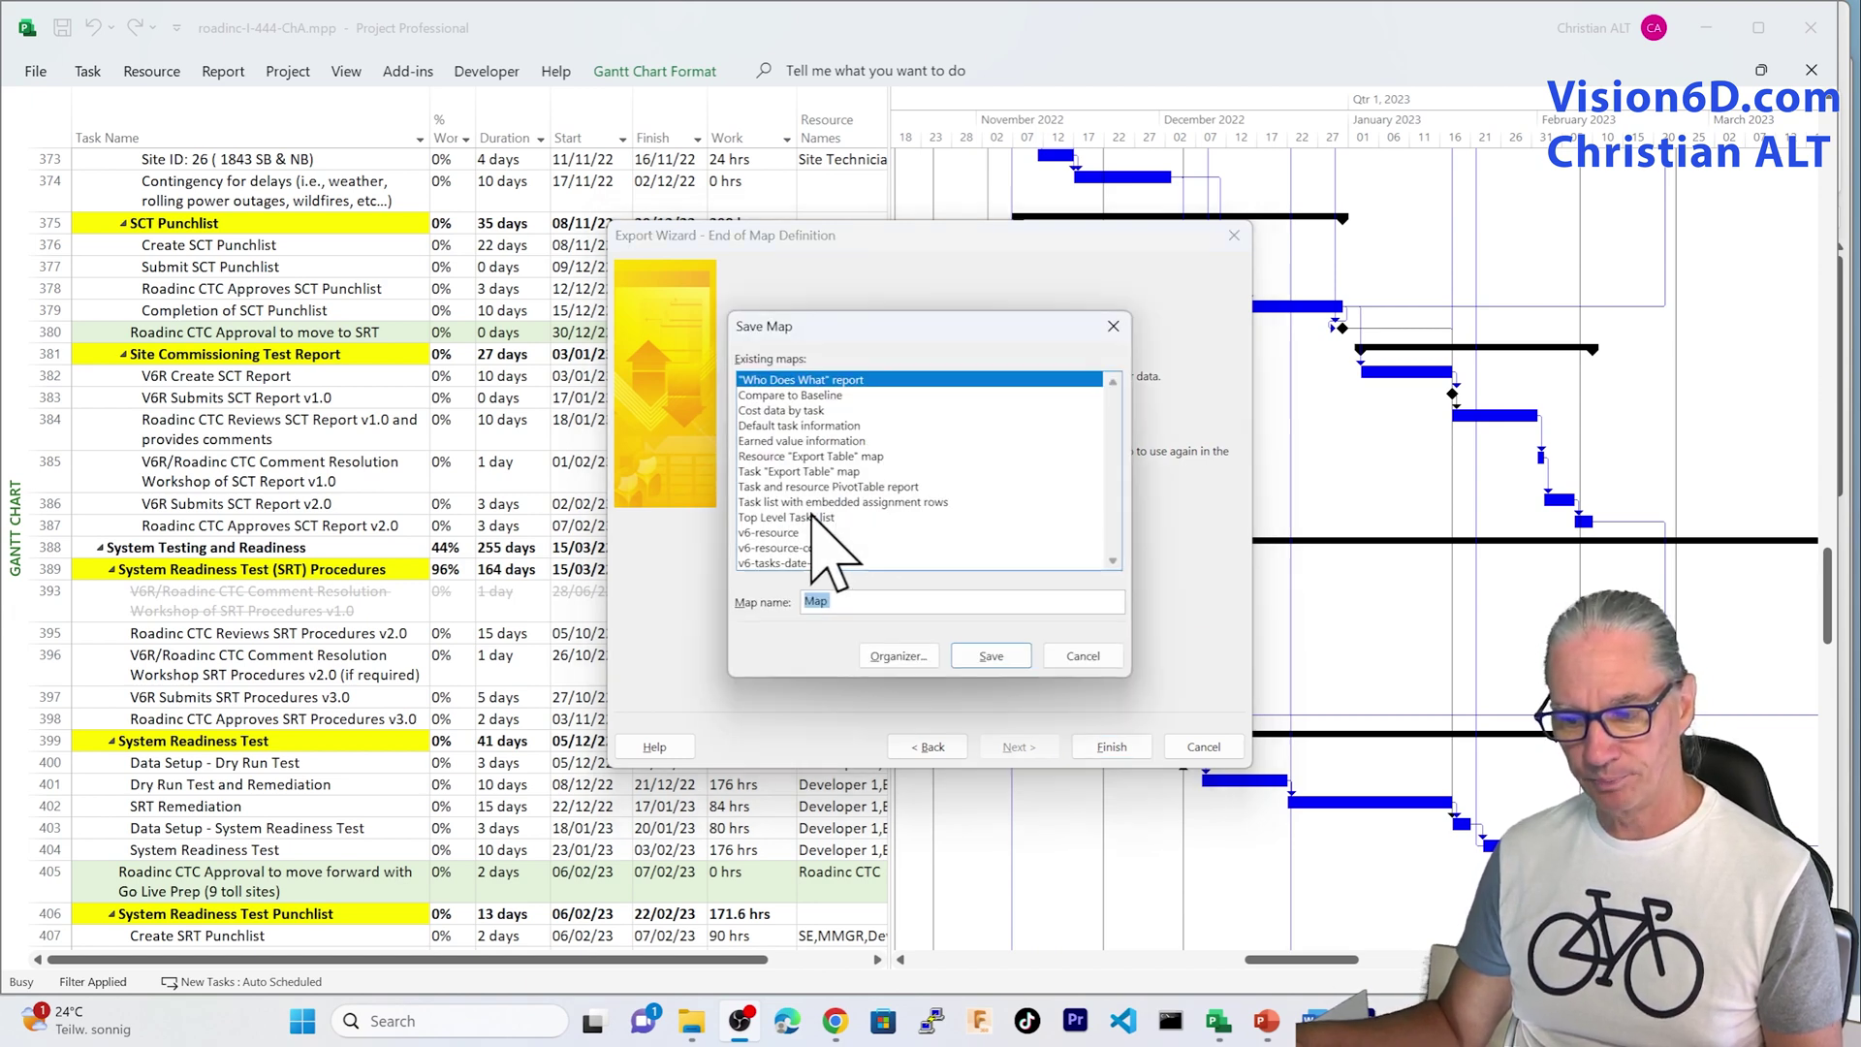
click(795, 533)
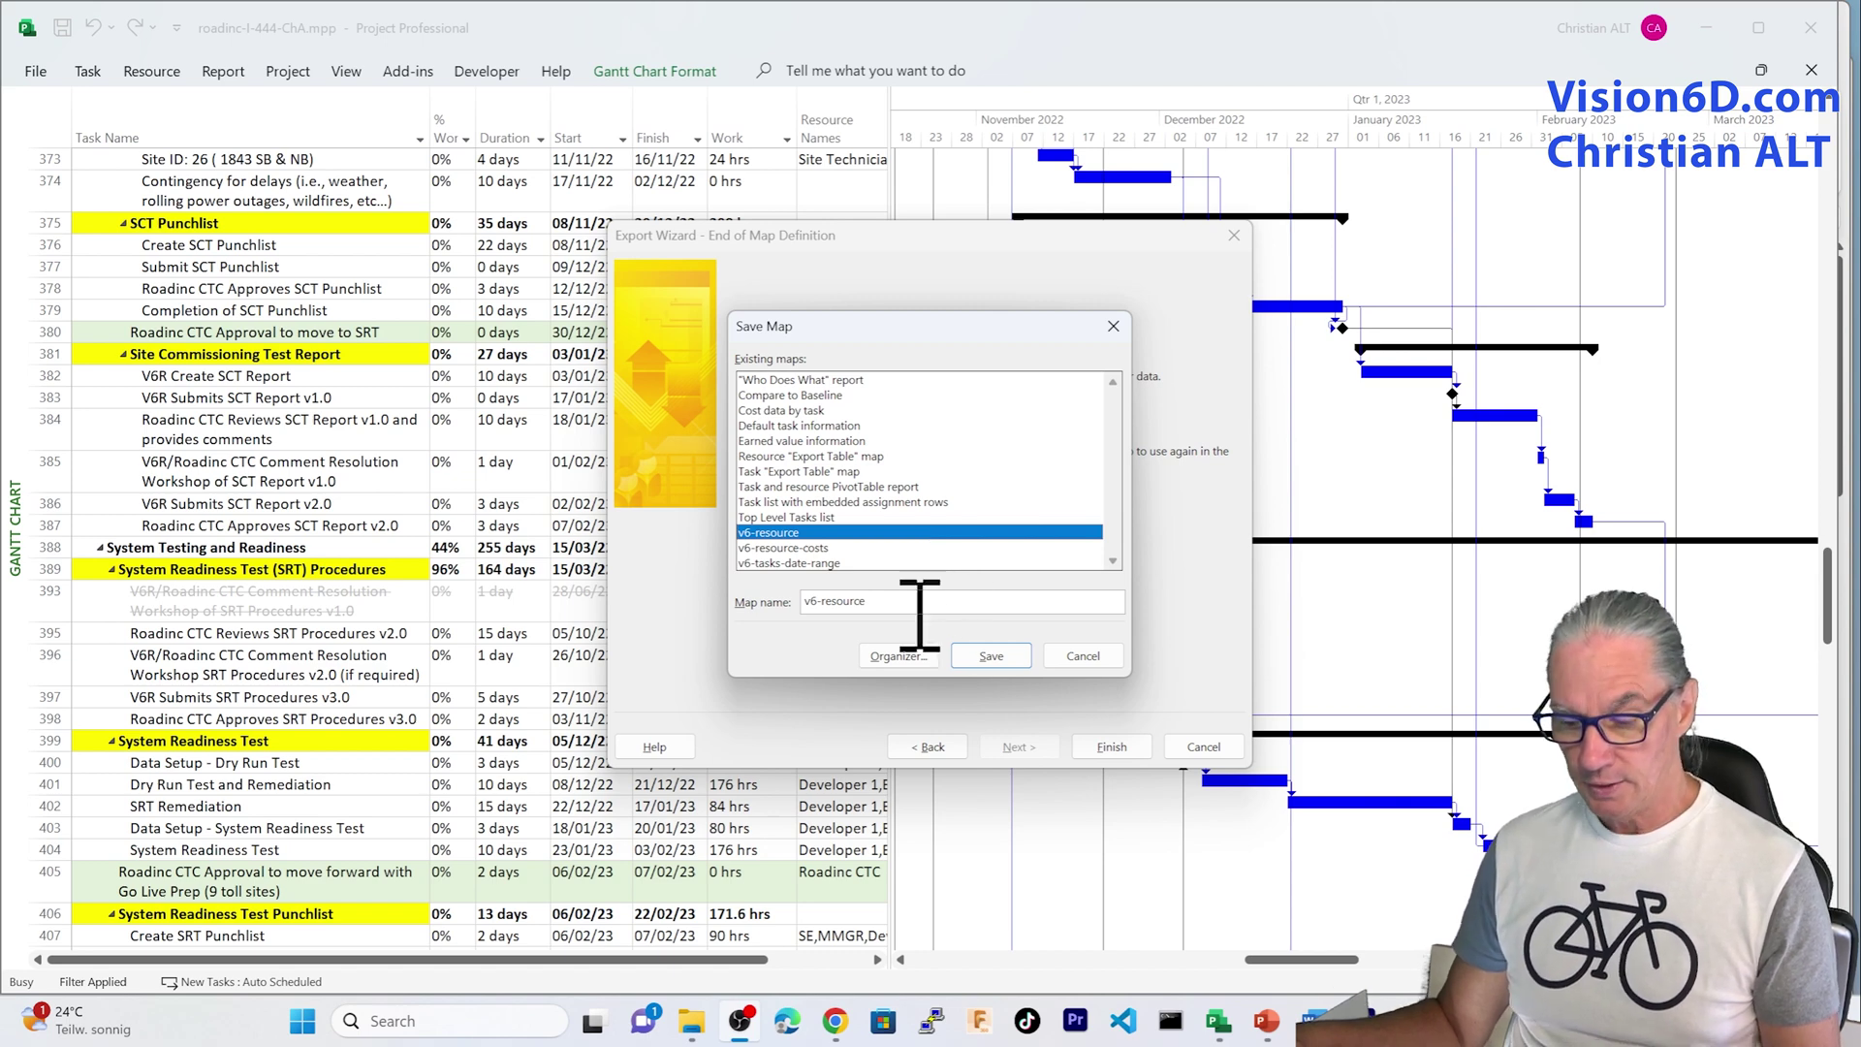
click(897, 657)
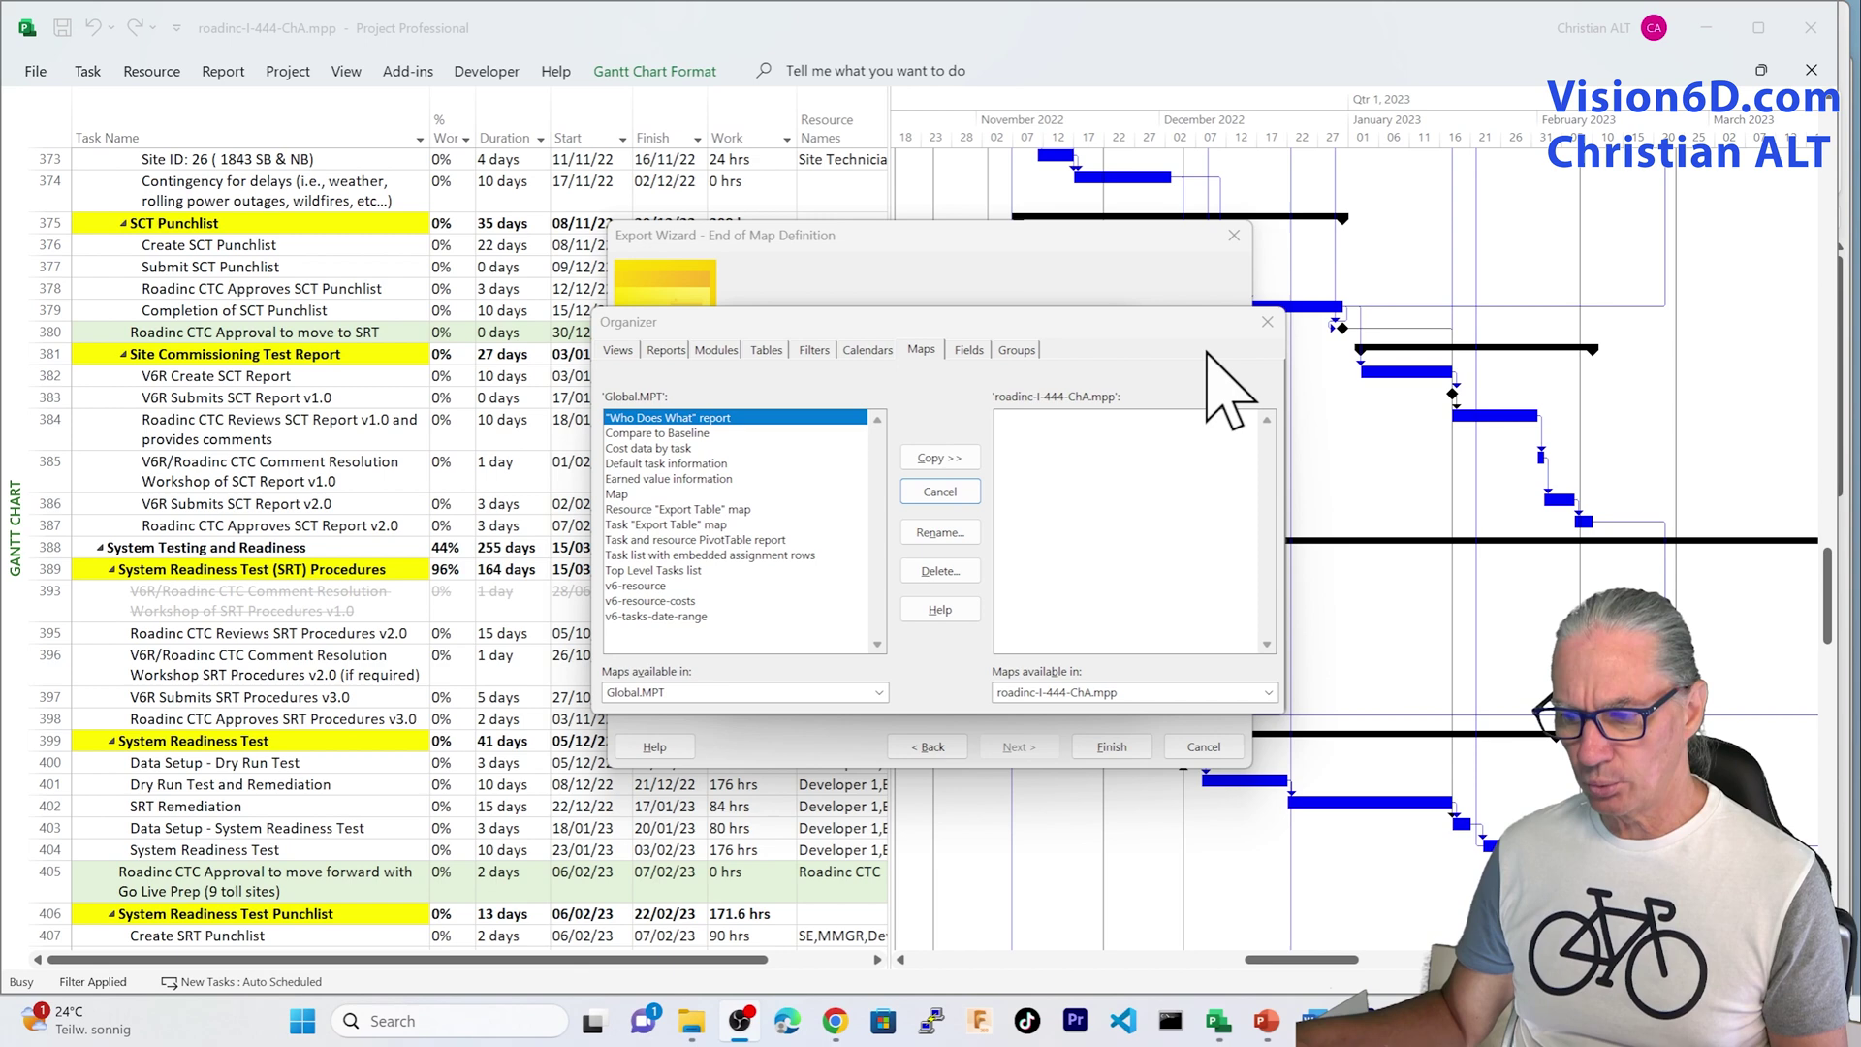
- Overwrite the v6-resource map, finish the export, and open roadinc-I-444-ressources.xlsx
click(1267, 321)
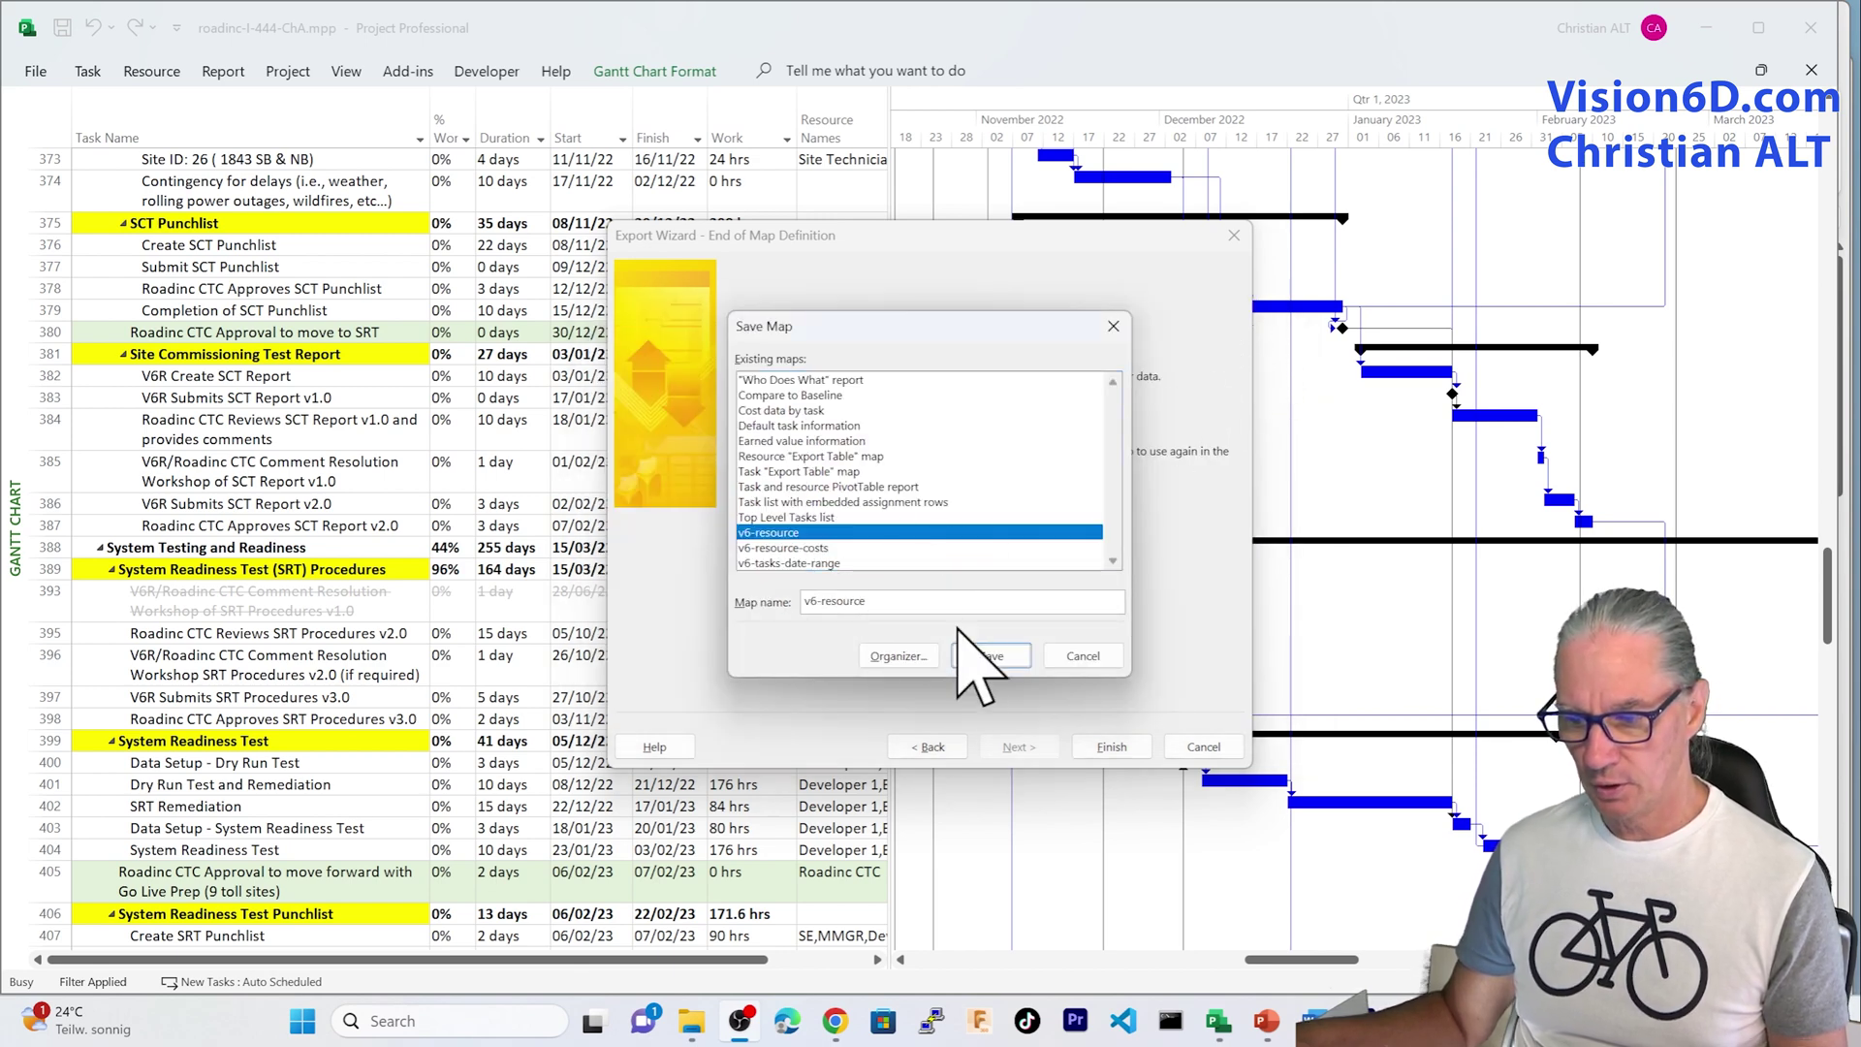
click(993, 657)
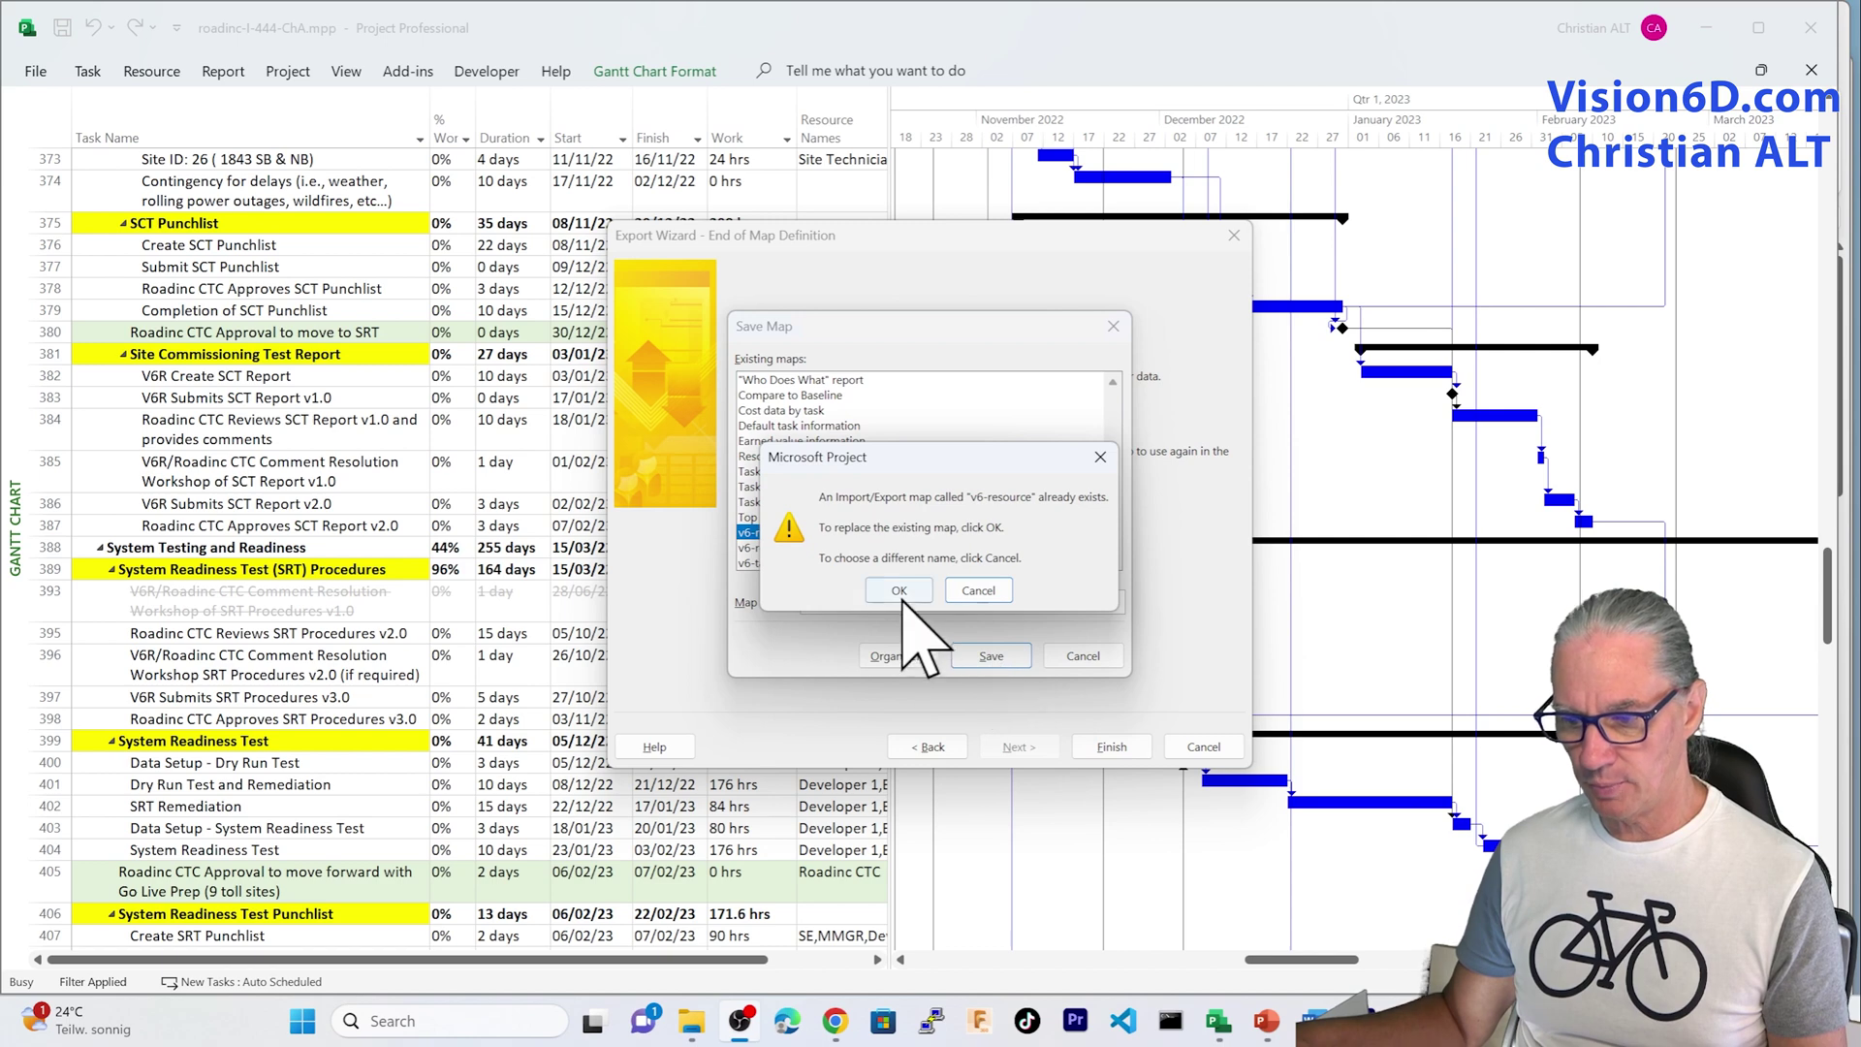
click(906, 591)
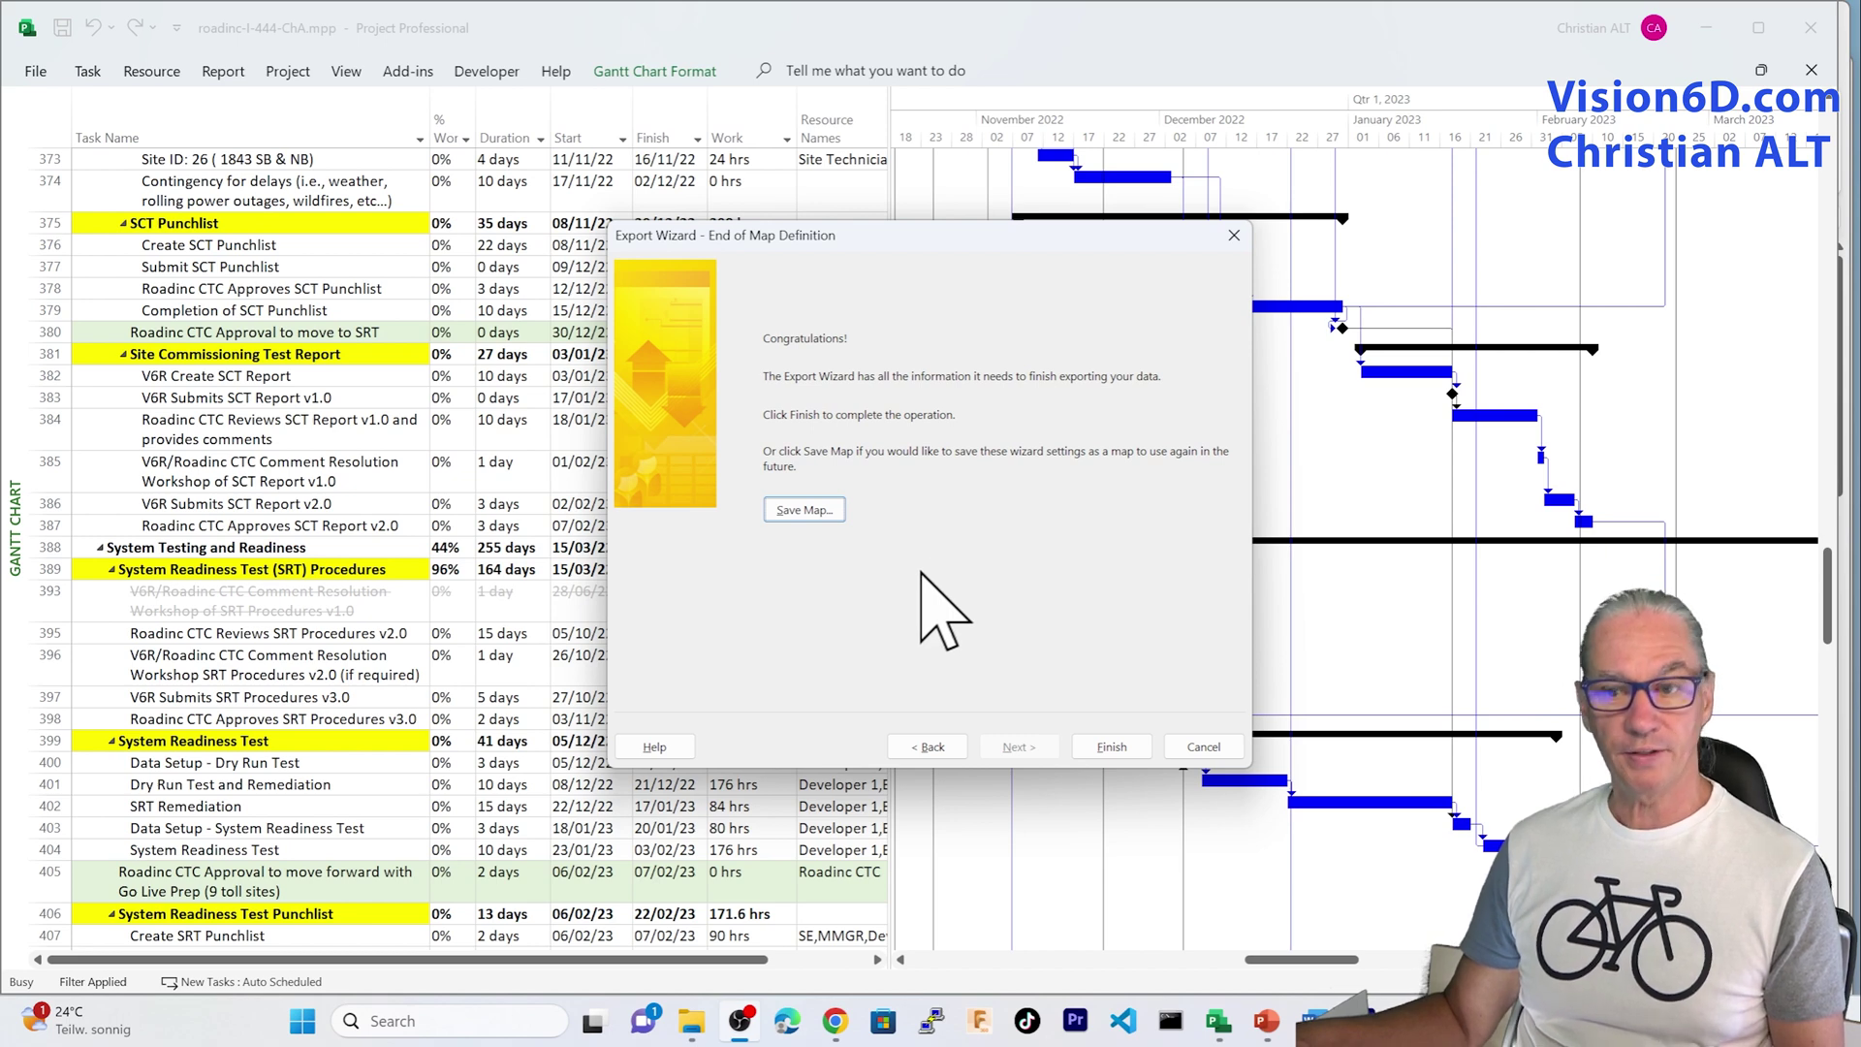
click(1111, 748)
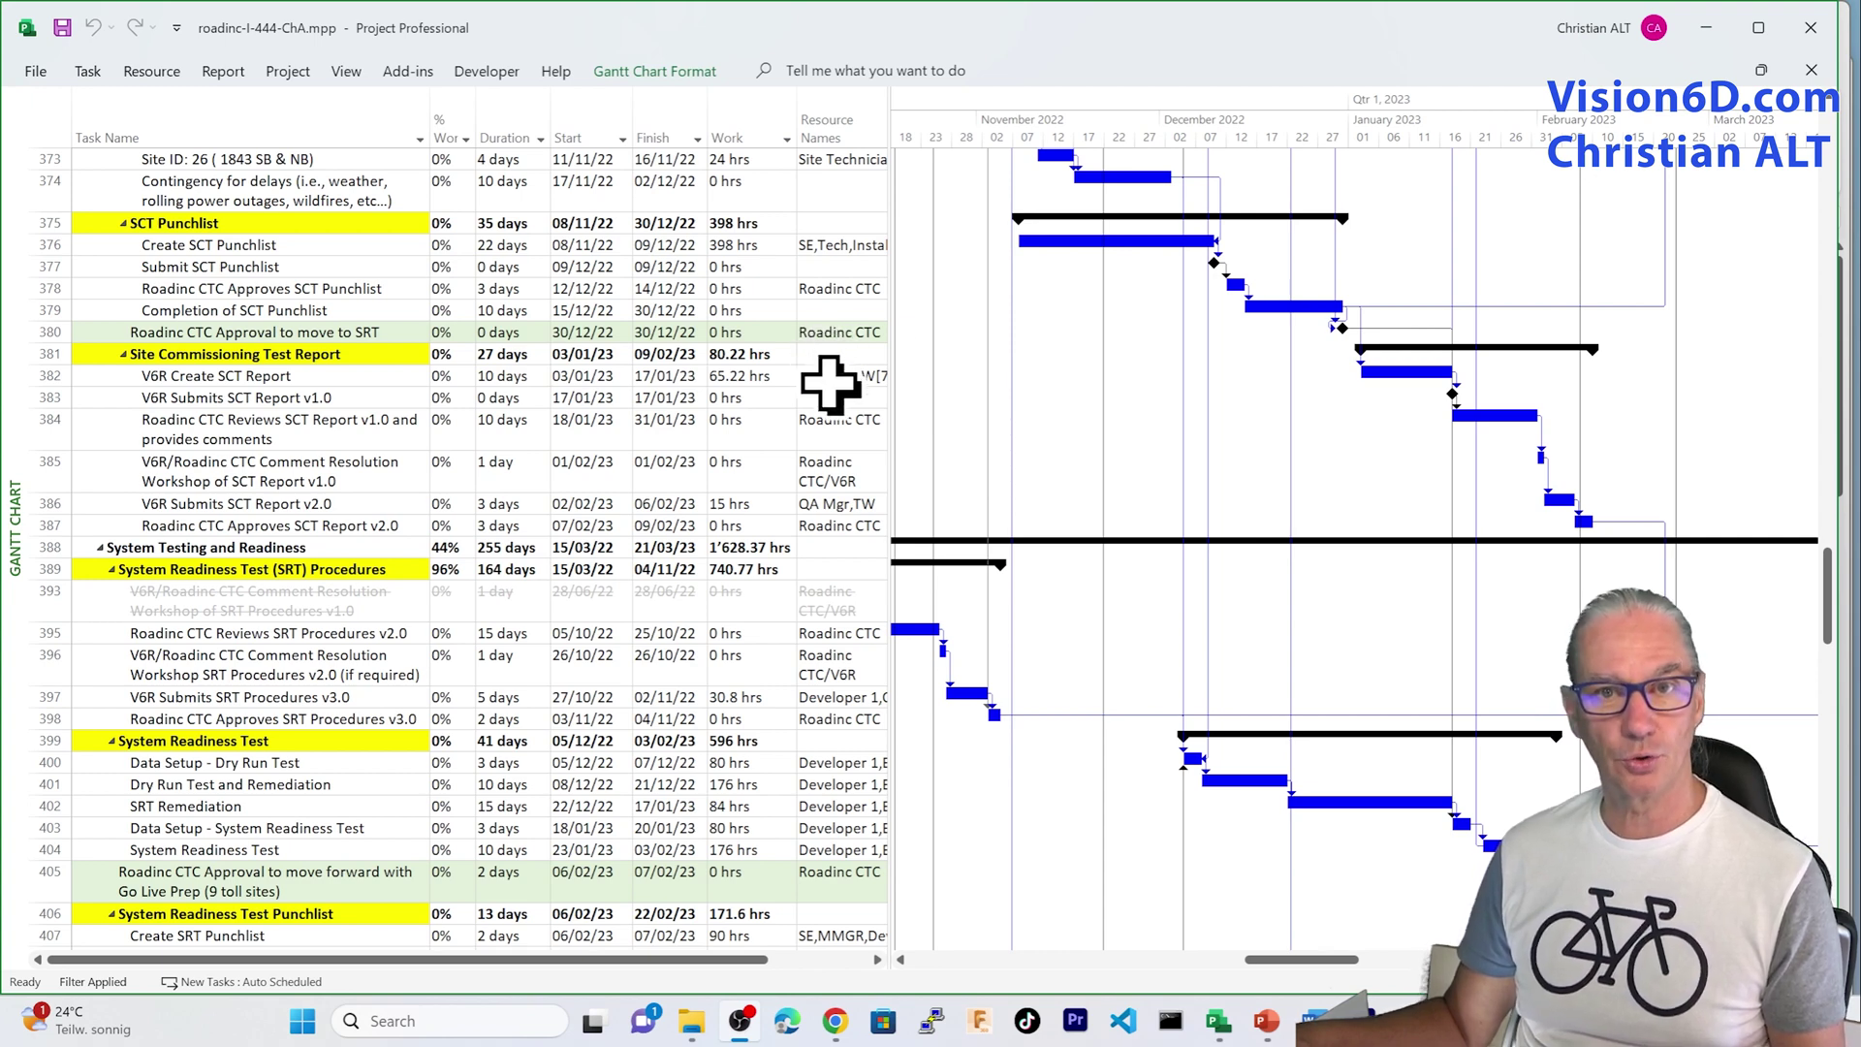
key(alt+Tab)
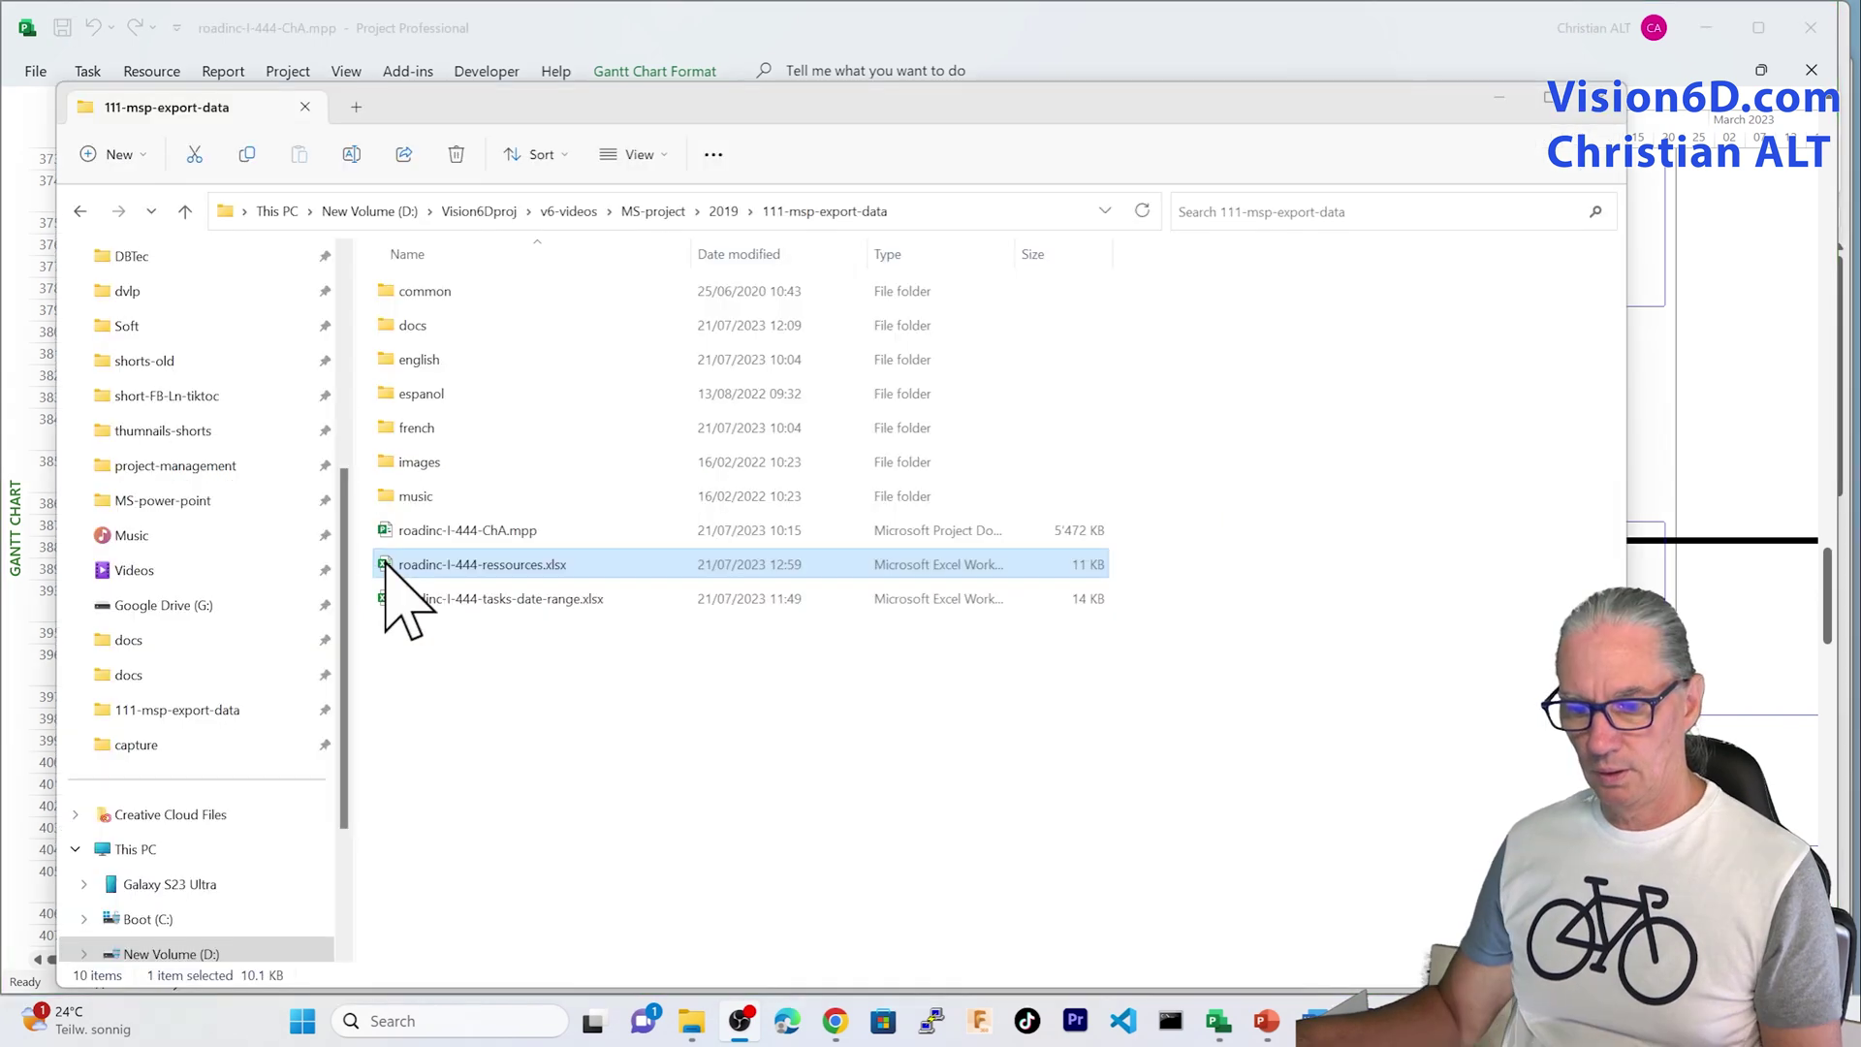
double_click(385, 569)
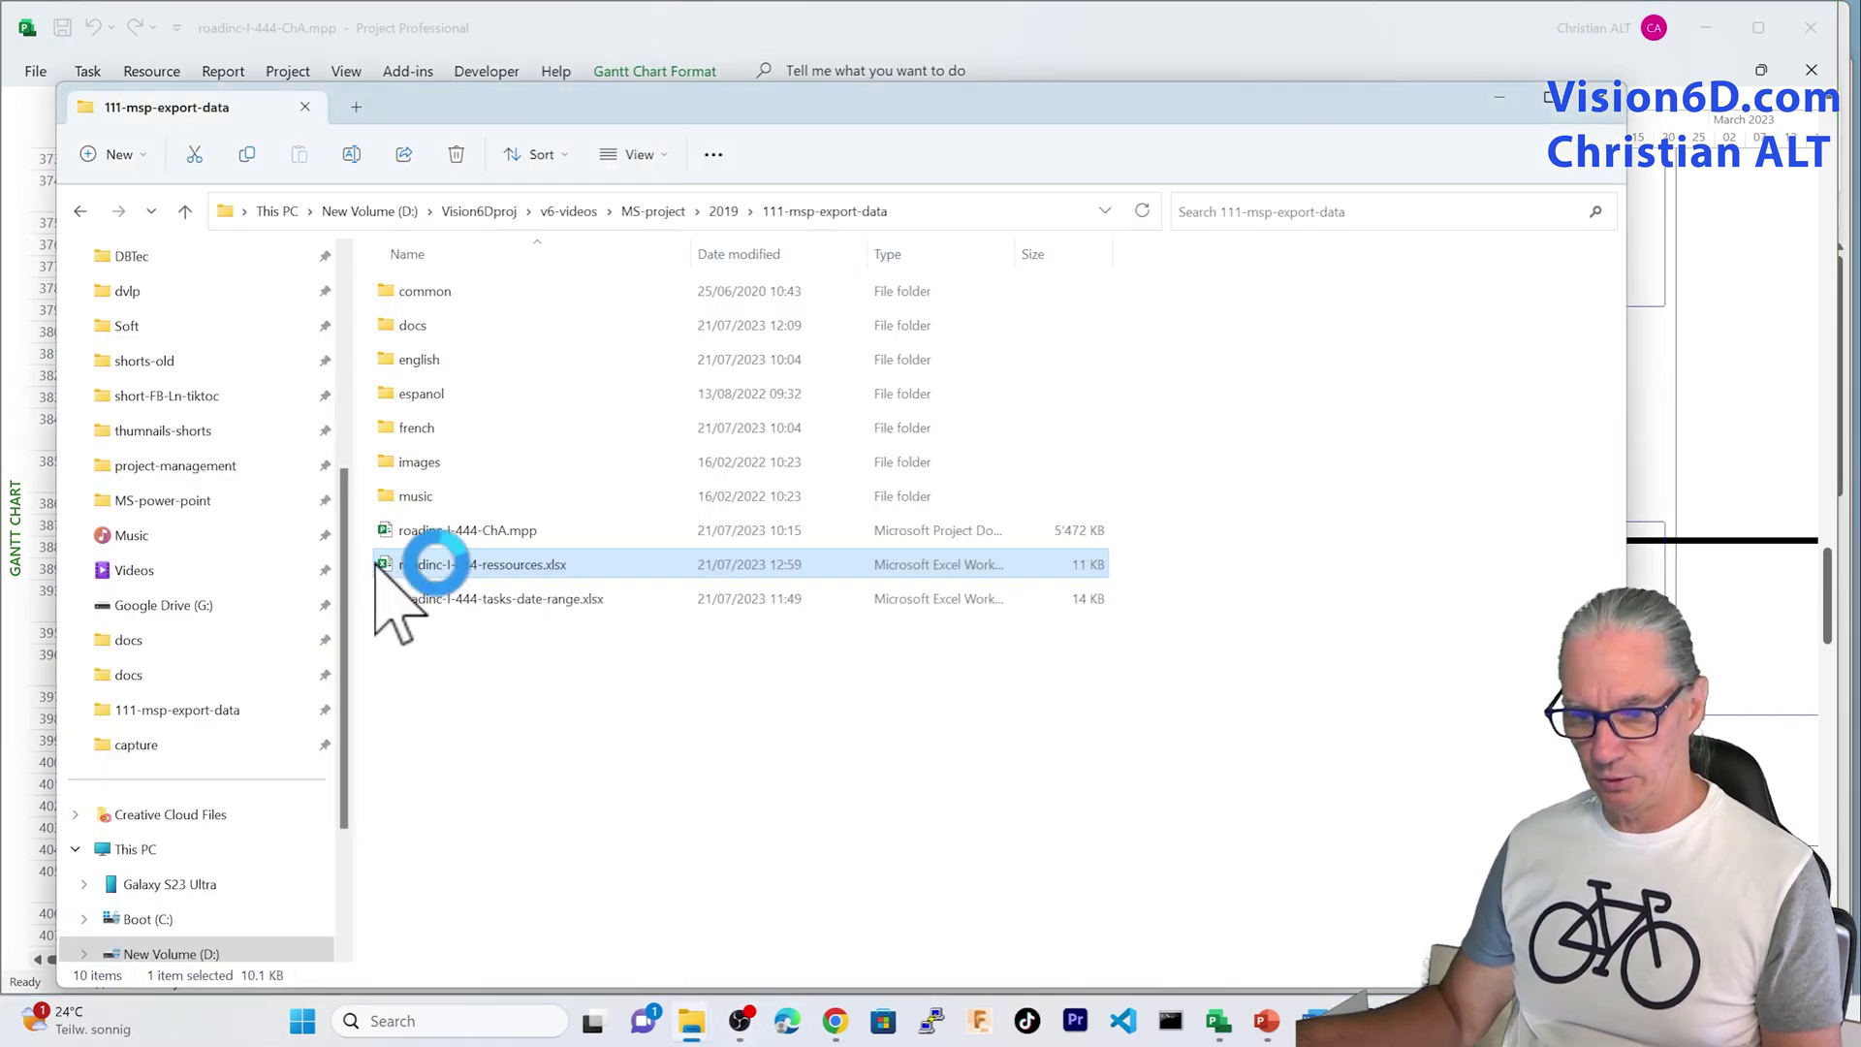